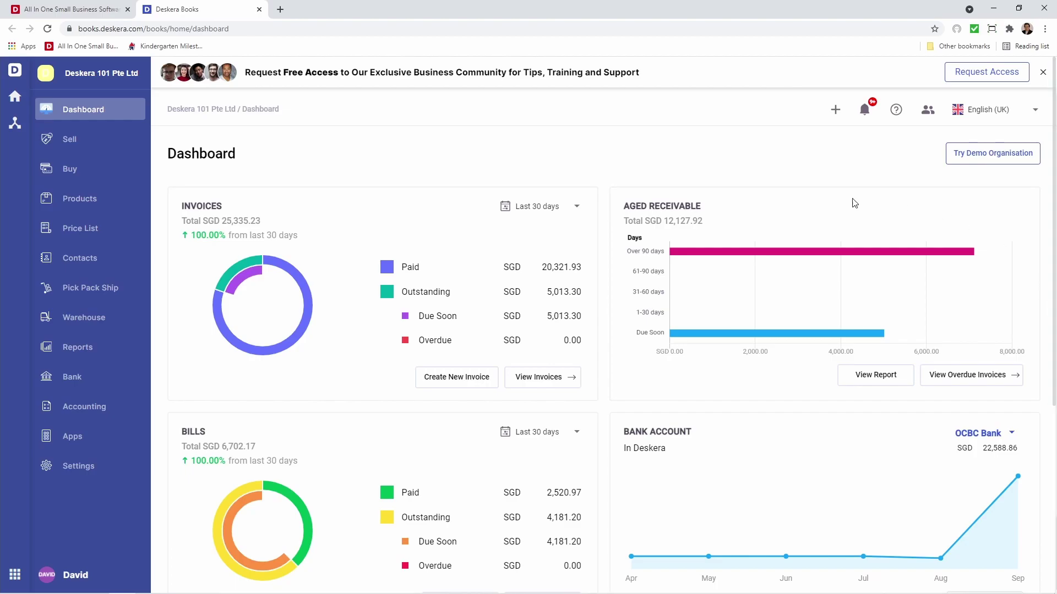
Start a new product and set its type to Bill of Materials.
click(109, 202)
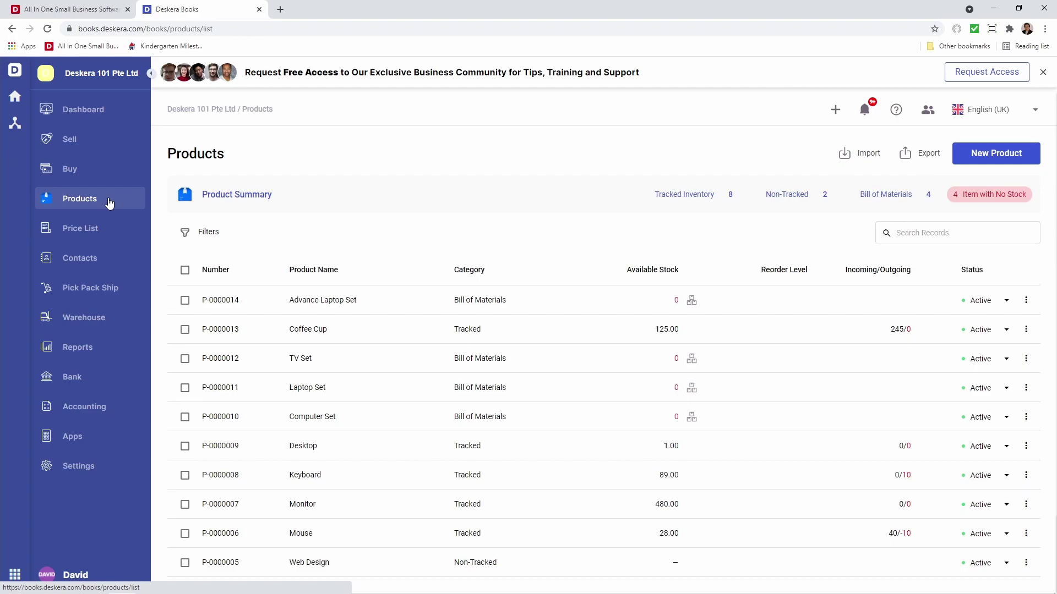
click(1036, 160)
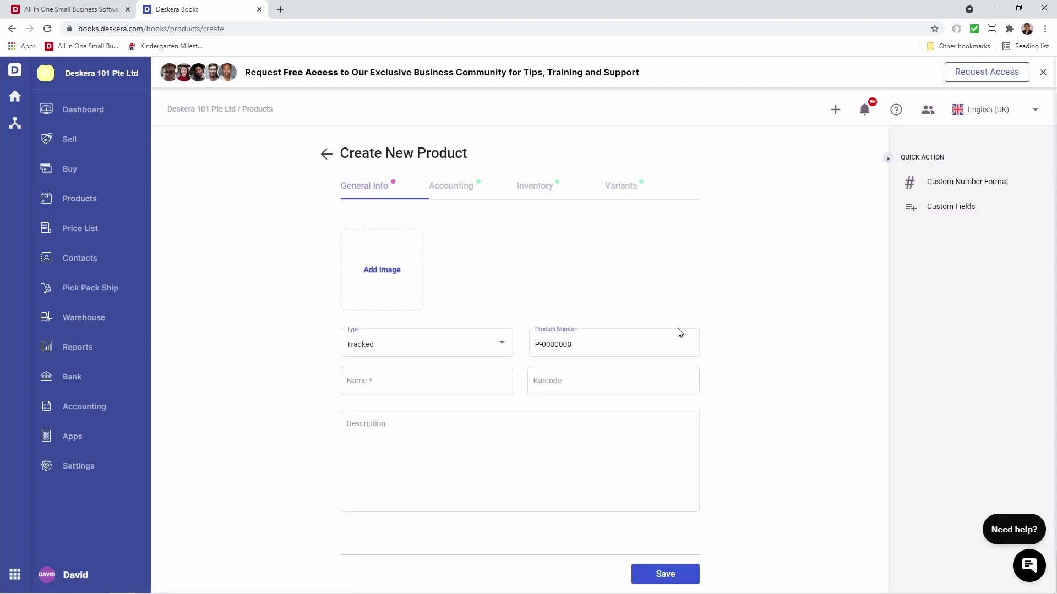
click(500, 350)
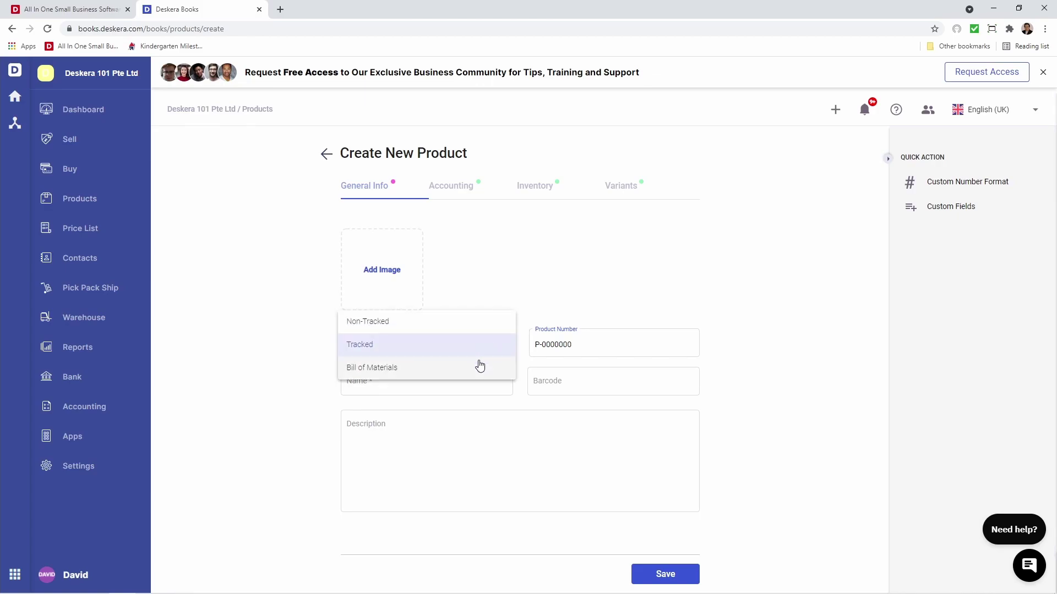
click(480, 366)
Enter "Advance Laptop Set" as both the product's name and description, keeping the default product number format.
click(450, 381)
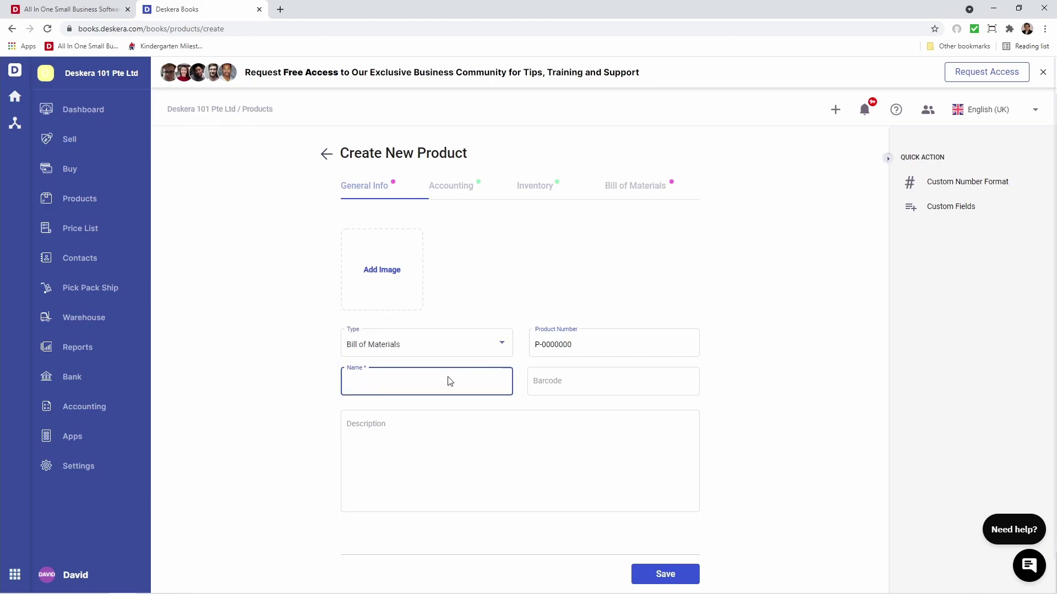
text(Advance Laptop Set)
drag(414, 383, 344, 383)
key(ctrl+c)
click(363, 427)
key(ctrl+v)
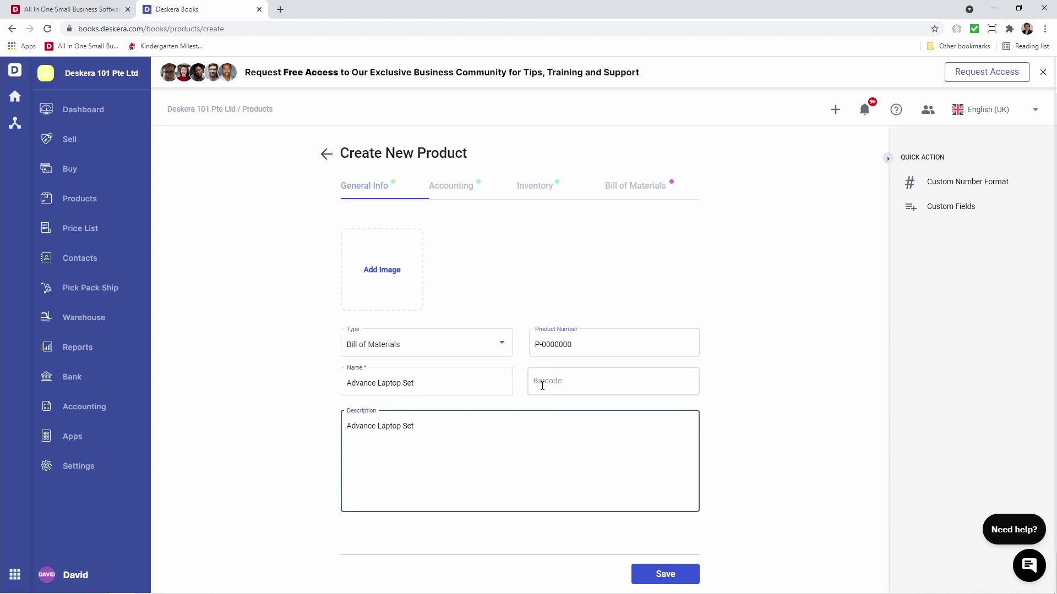
click(606, 352)
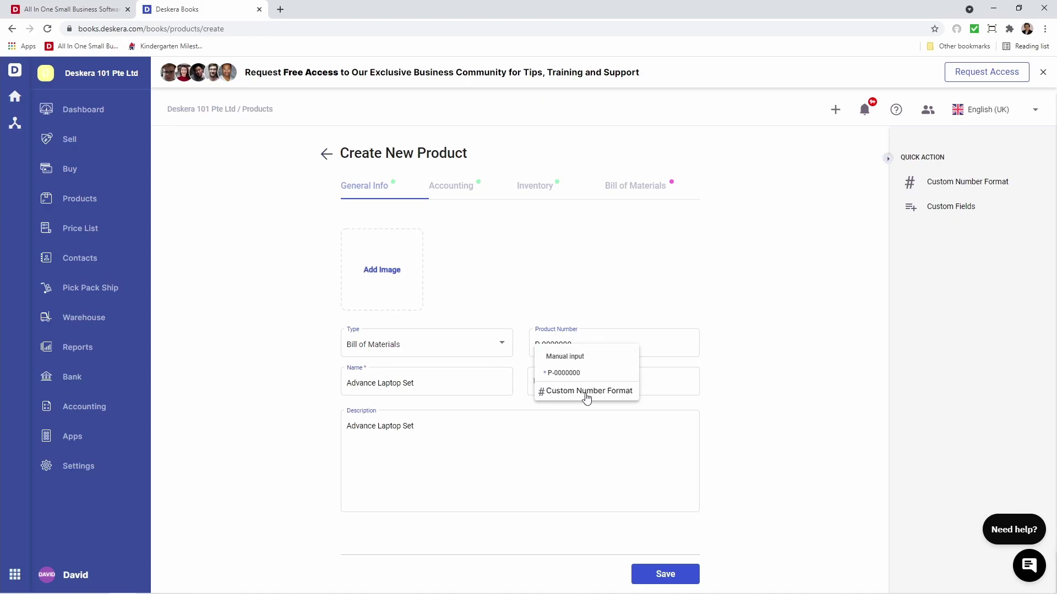
click(626, 299)
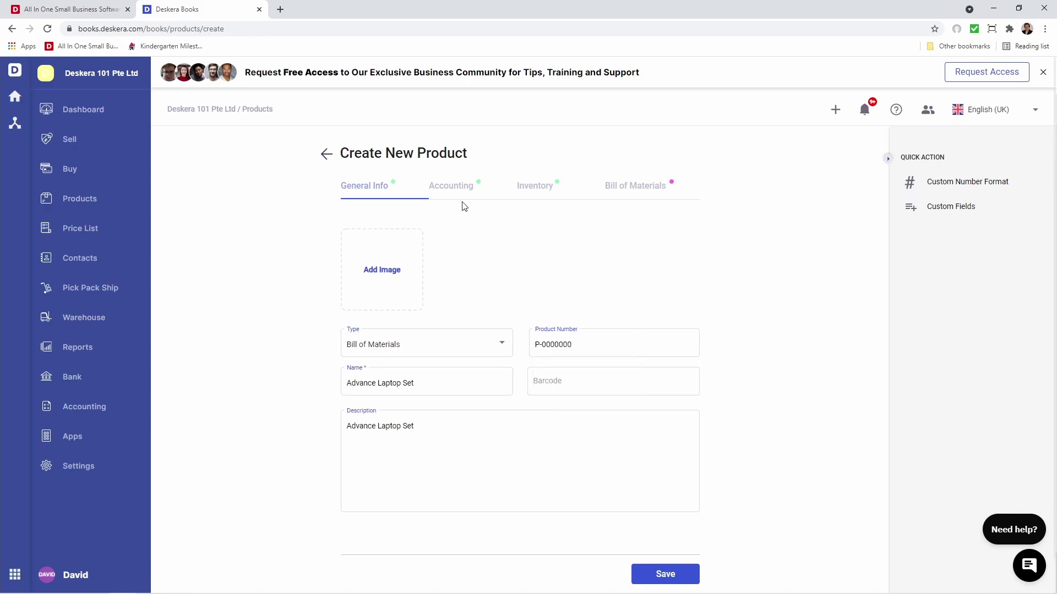
Set the product's purchase price to 1000 and its sales price to 3000 in the accounting details.
click(452, 187)
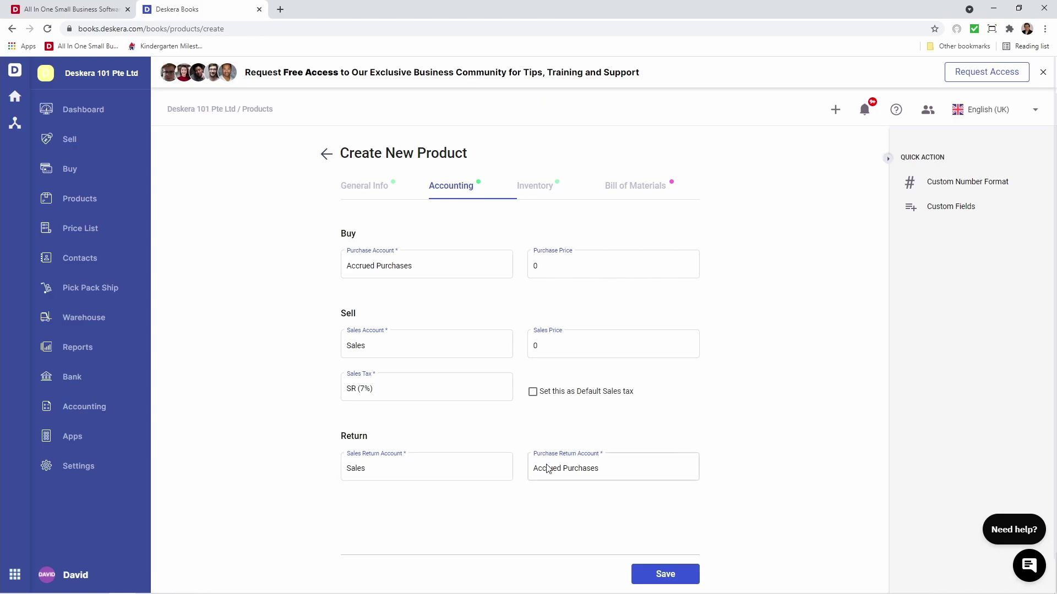
click(553, 270)
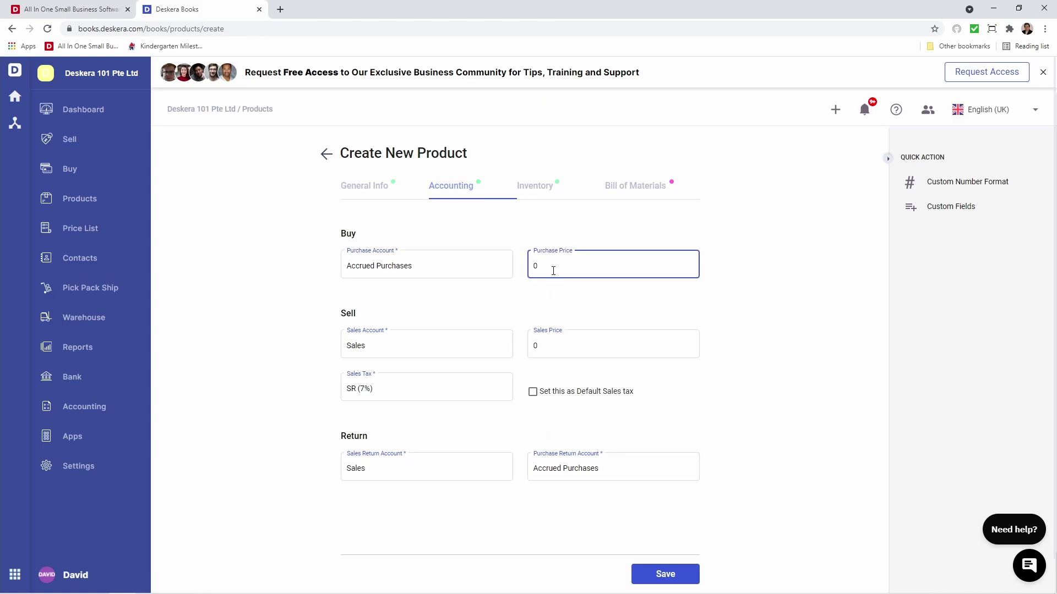
key(BackSpace)
text(1000)
click(540, 346)
key(BackSpace)
text(3000)
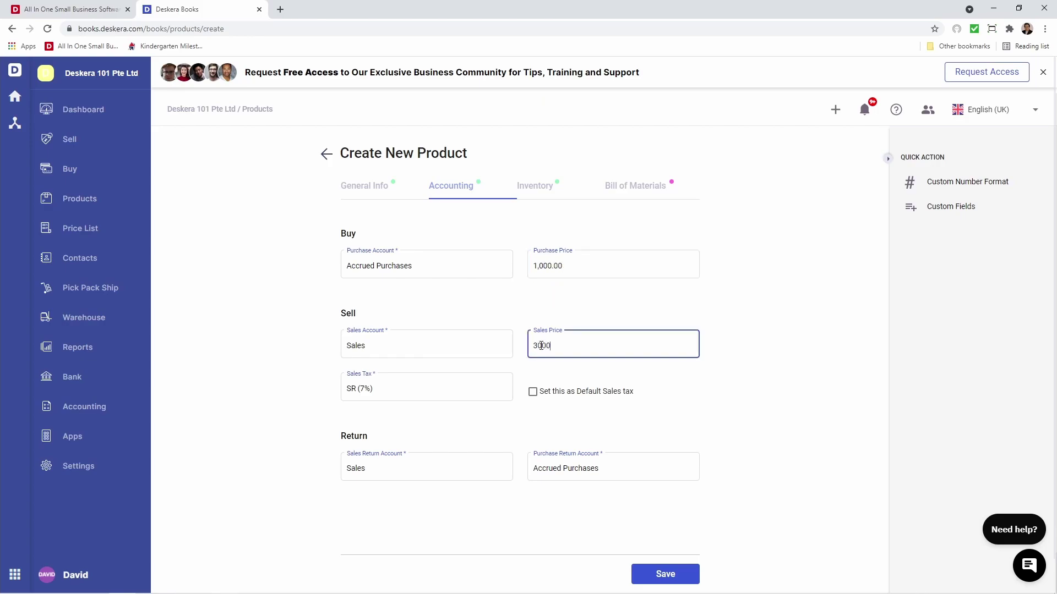
Set the product's unit of measurement to PIECES in the inventory details.
click(523, 196)
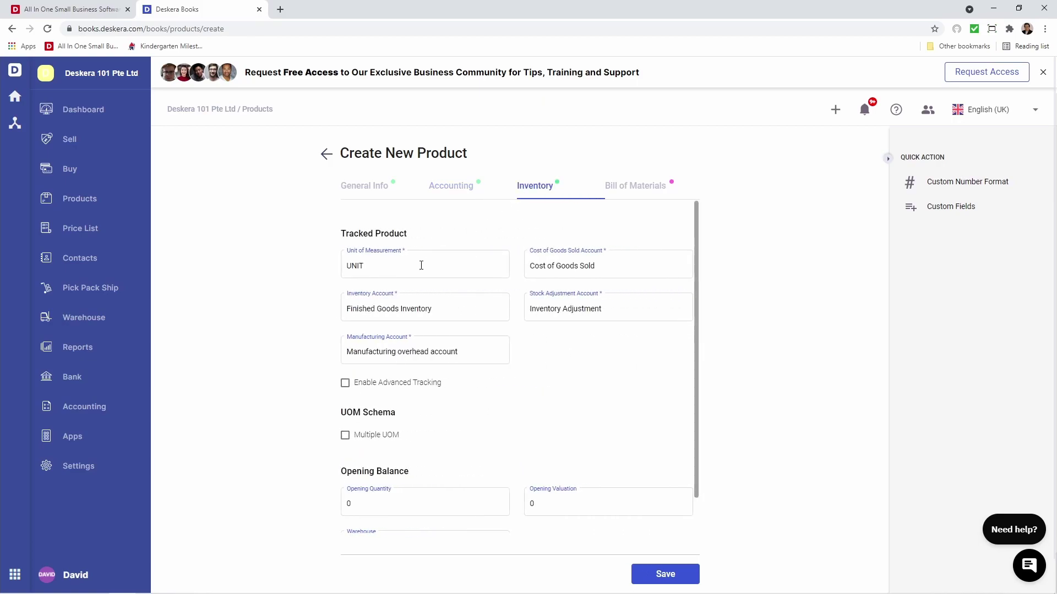
click(363, 266)
double_click(363, 266)
text(p)
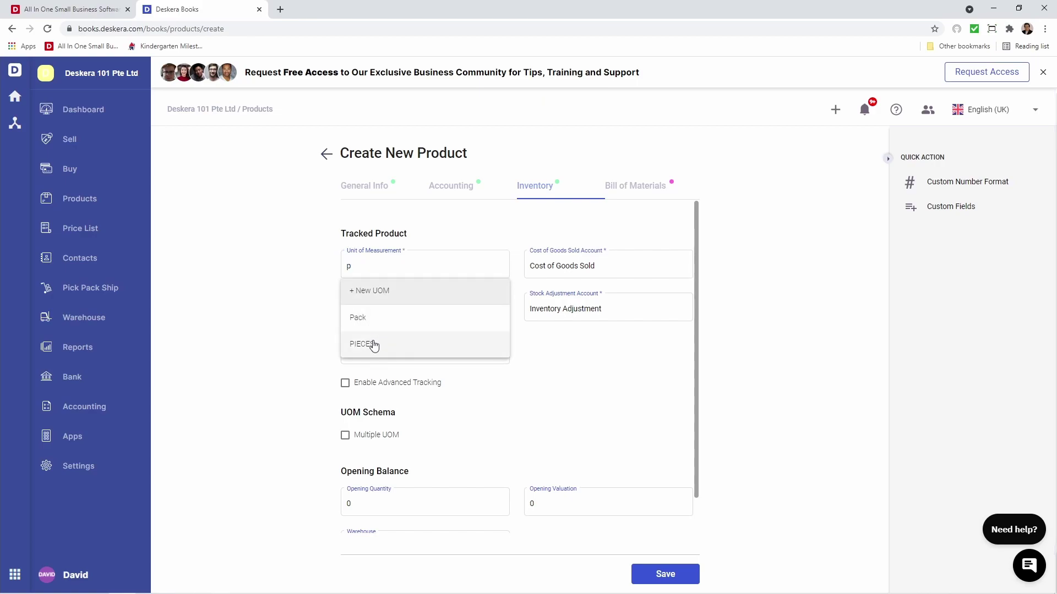
click(370, 343)
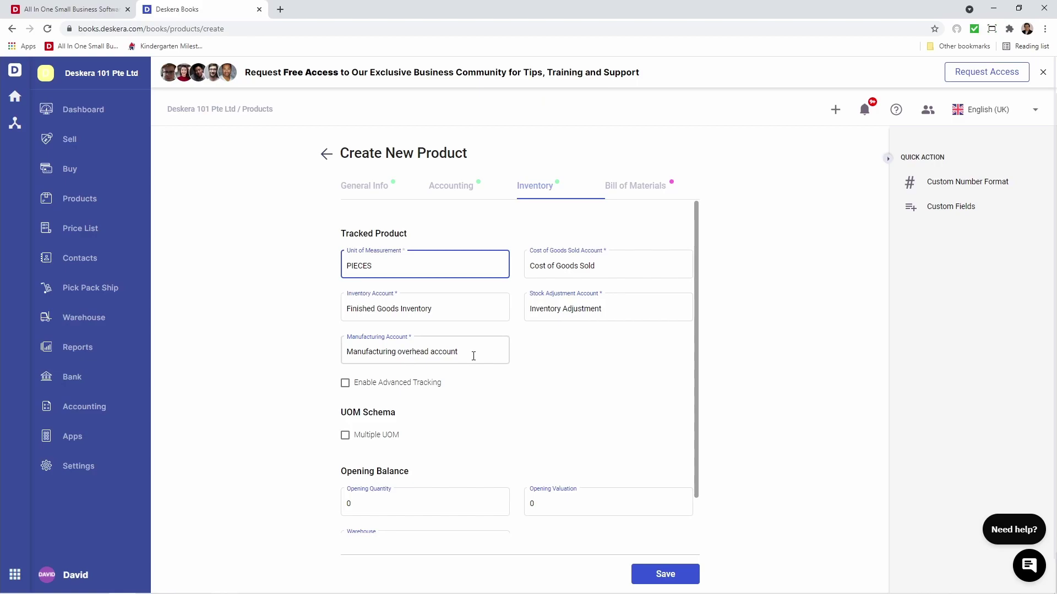
Enable advanced tracking by serial number and keep Jurong Warehouse as the opening balance warehouse.
click(345, 383)
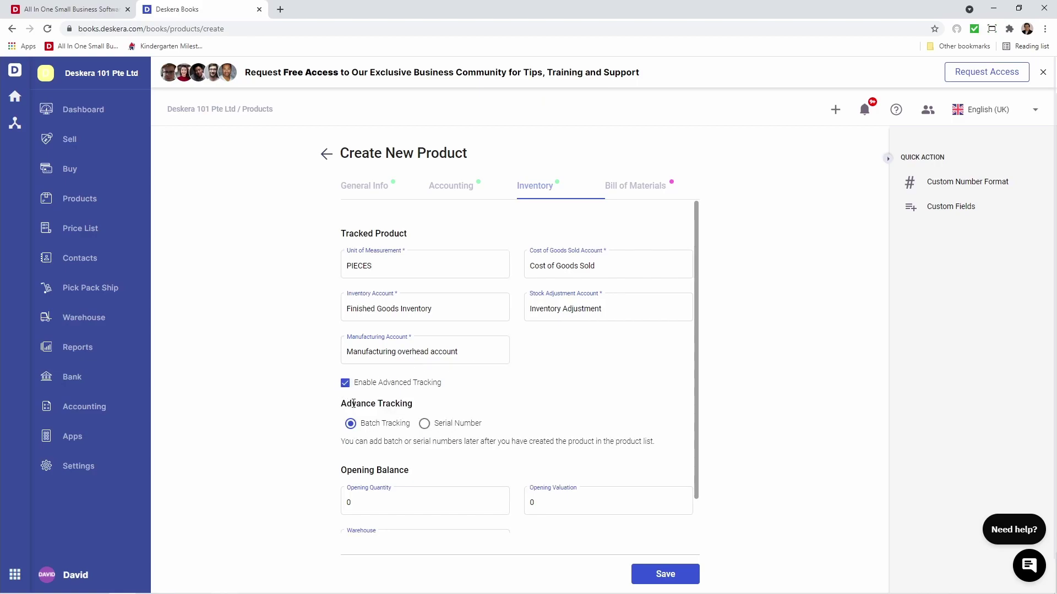
click(424, 425)
scroll(388, 430, down, 2)
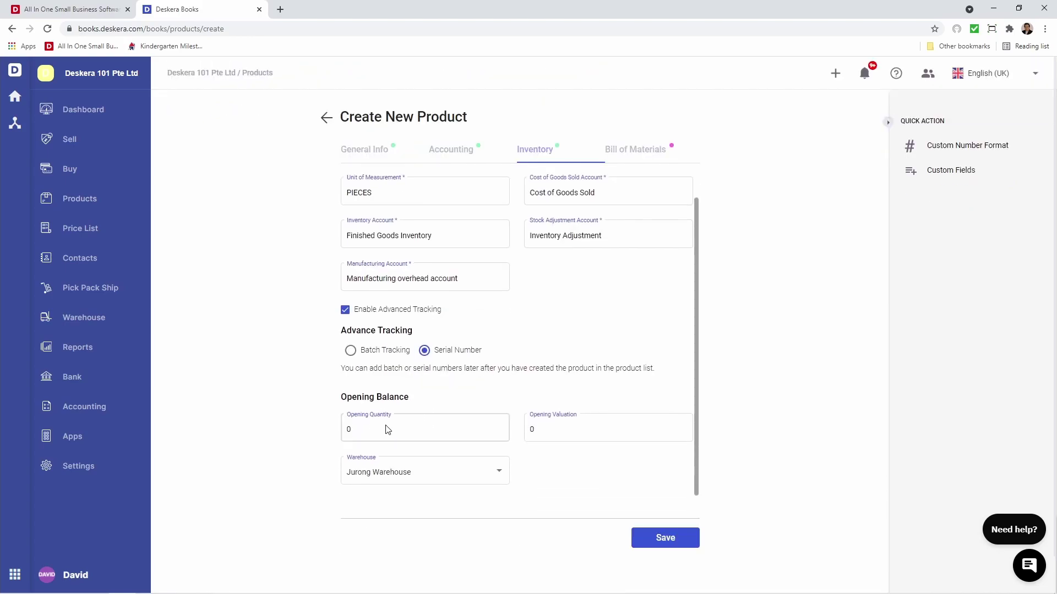
click(477, 483)
click(502, 468)
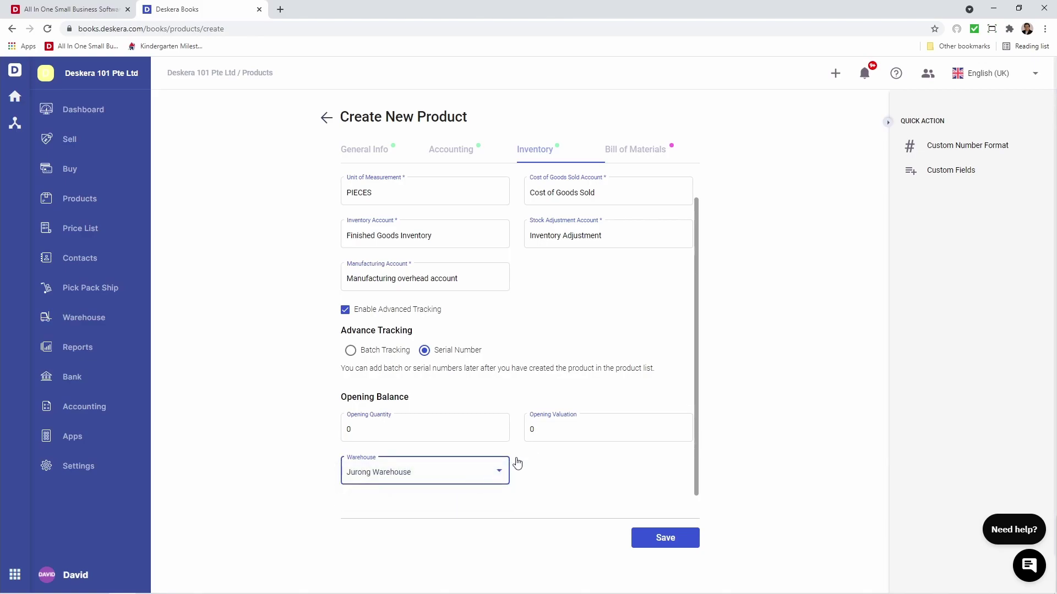
Add Laptop and Battery as the first two component products in the bill of materials.
scroll(530, 443, up, 2)
click(631, 196)
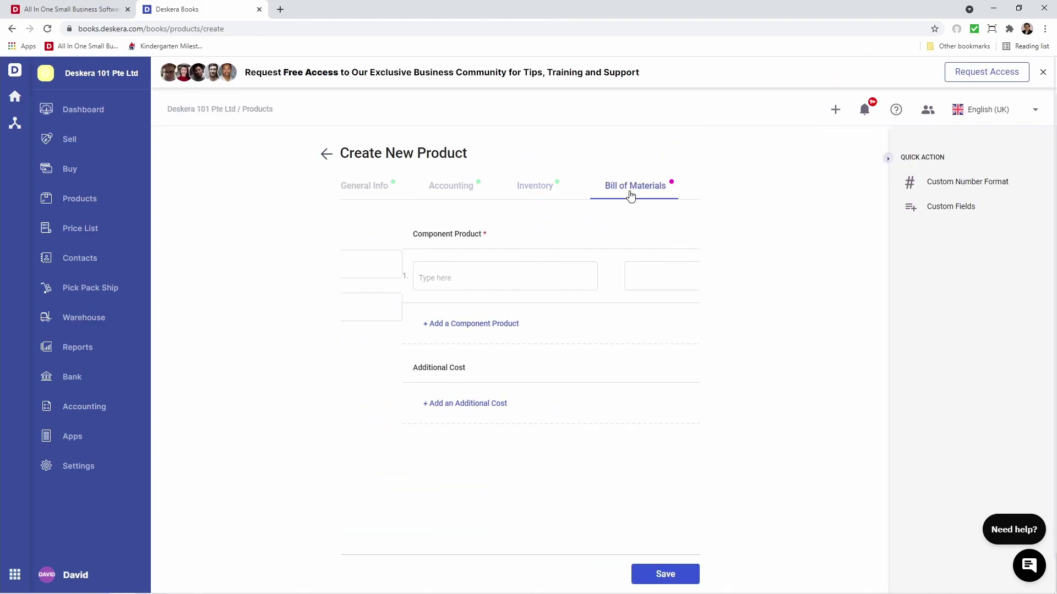
click(420, 281)
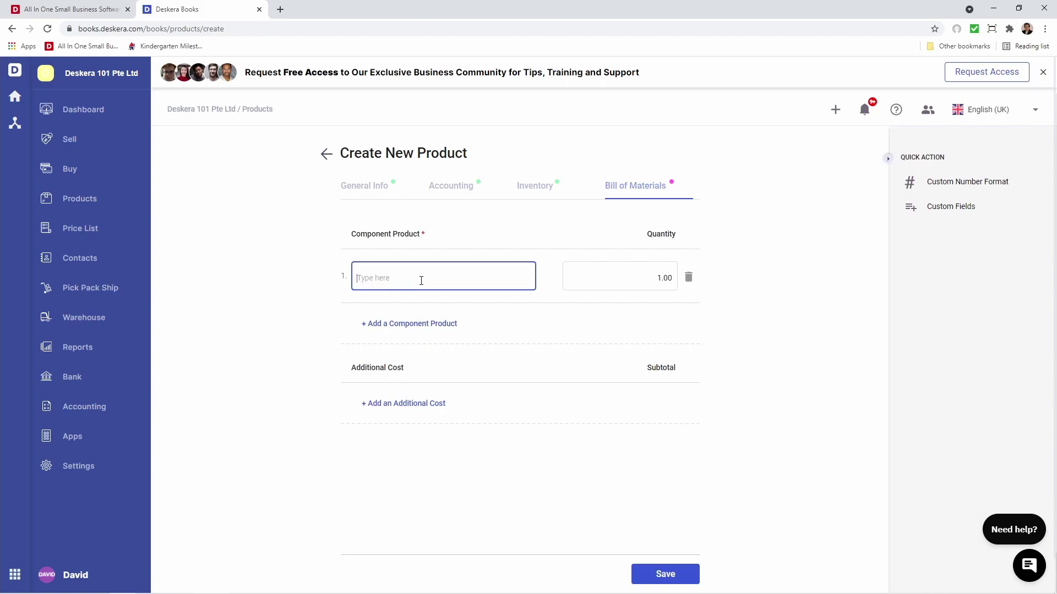
text(lap)
click(420, 297)
click(409, 323)
click(386, 330)
text(bat)
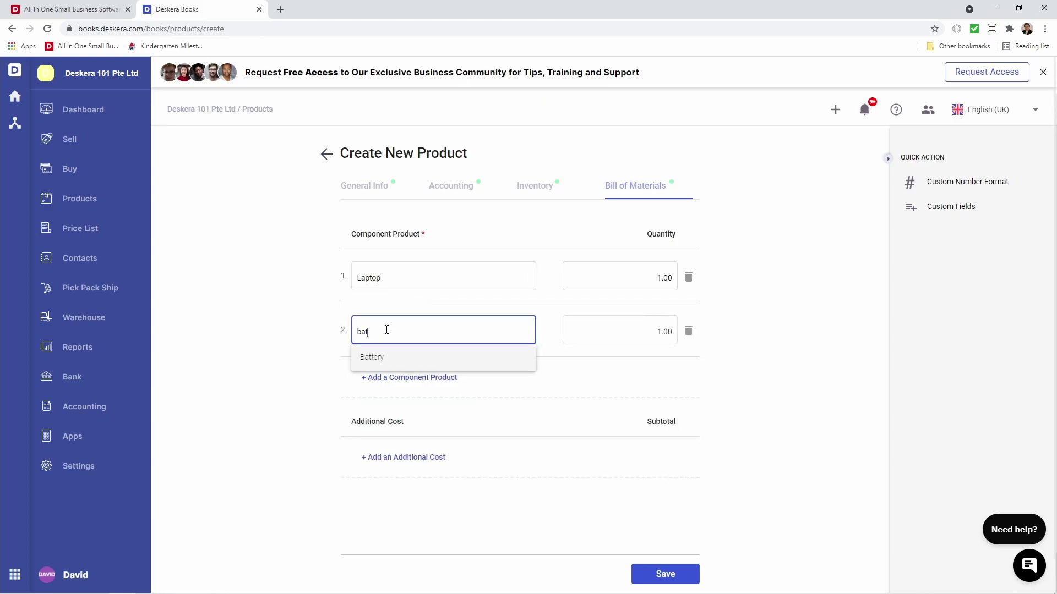
click(389, 361)
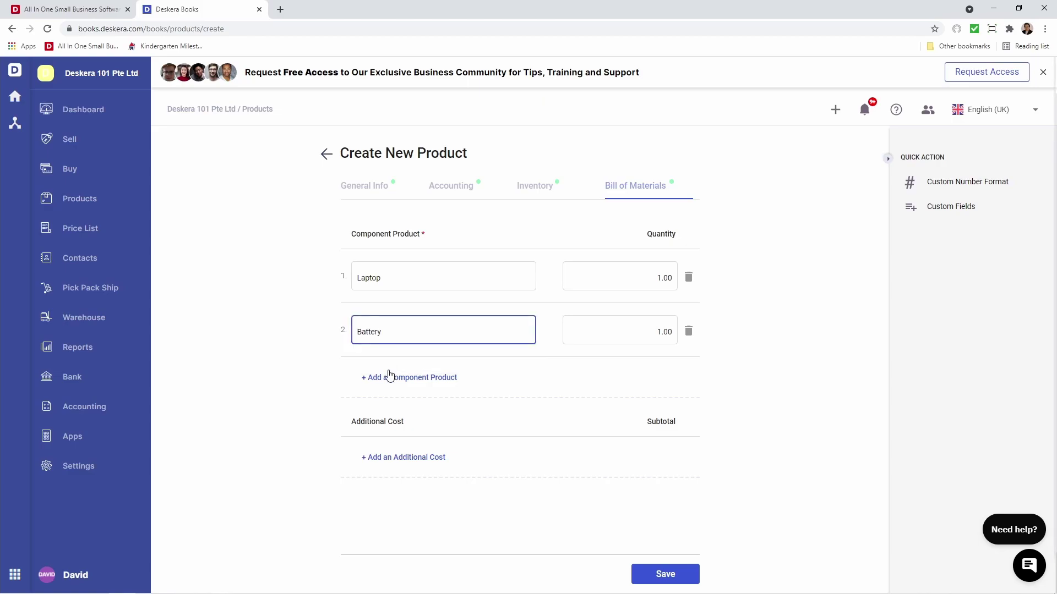
Add Mouse as the third component product in the bill of materials.
click(390, 377)
click(382, 384)
text(mouse)
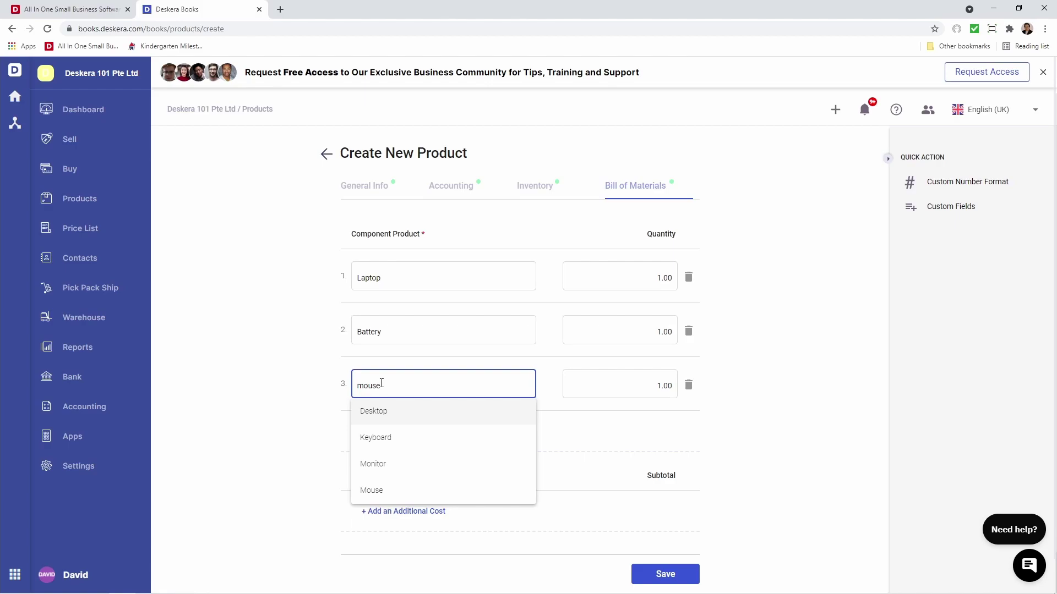
click(387, 490)
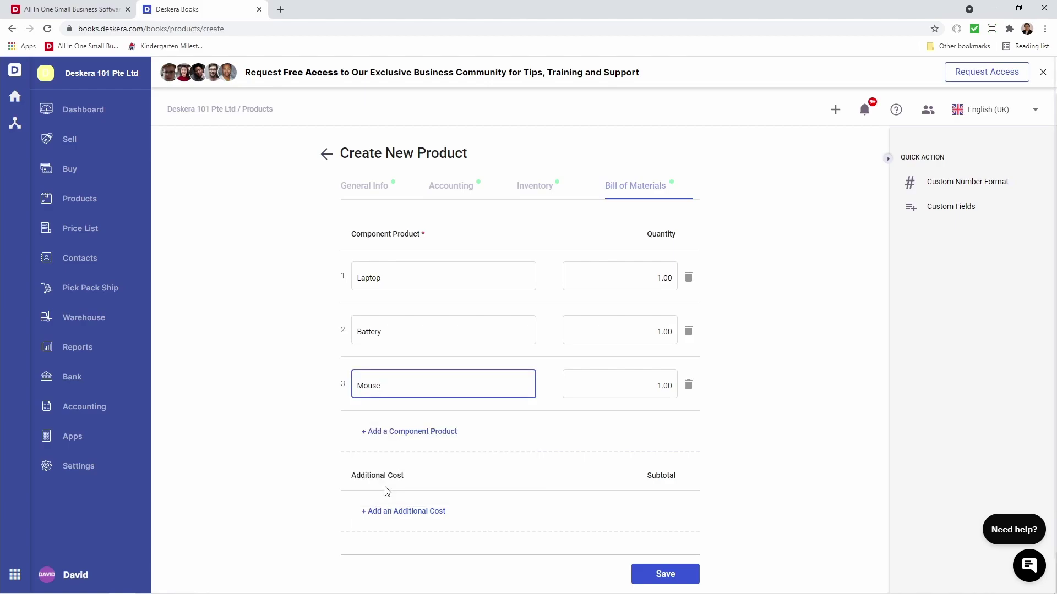
Add an additional cost named "Assembly" with a subtotal of 10 to the bill of materials.
click(379, 511)
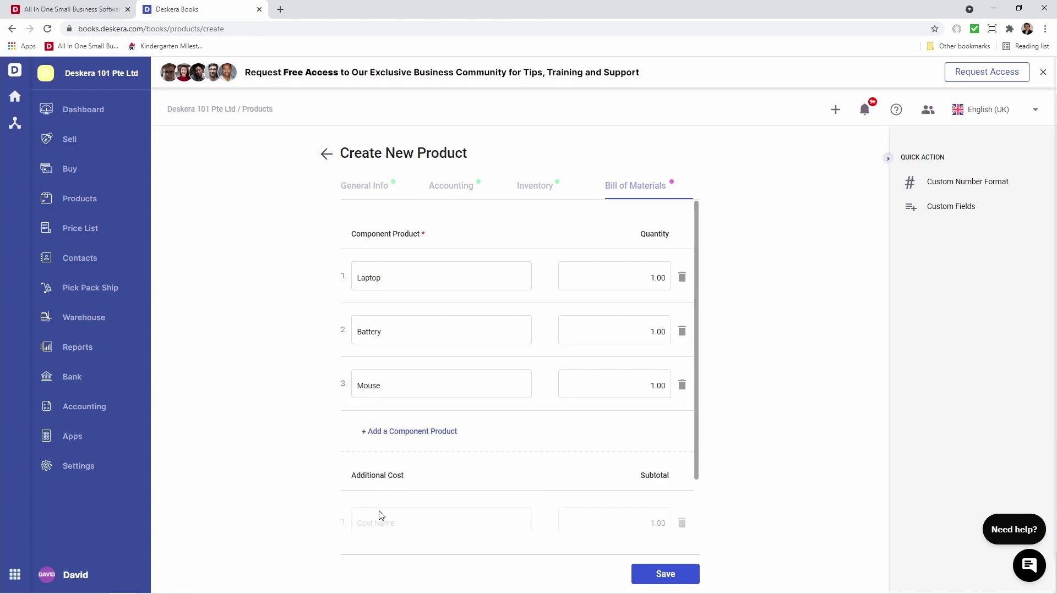
click(379, 521)
text(Assembly)
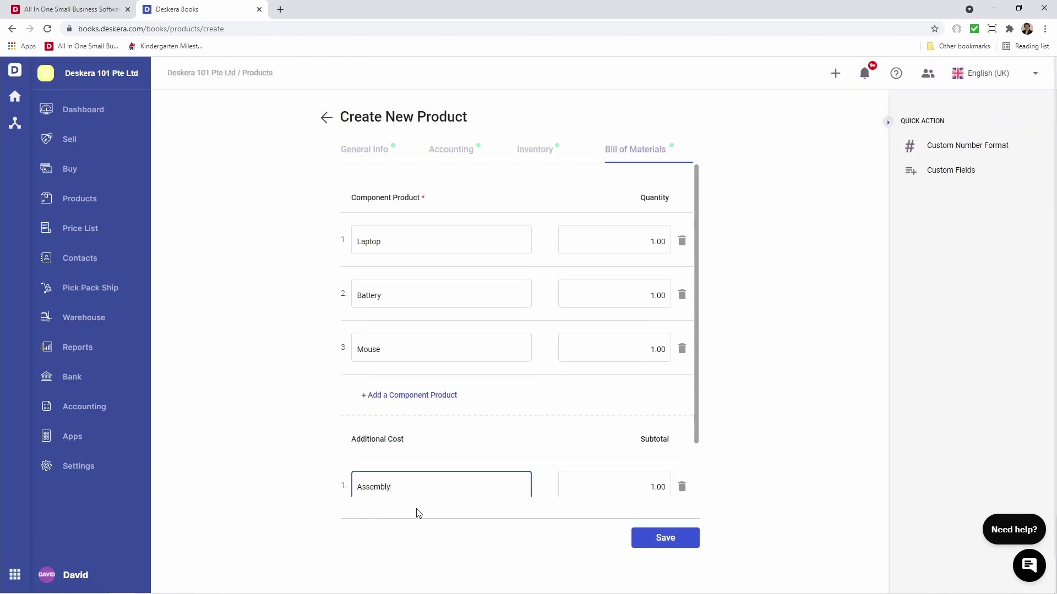
click(651, 487)
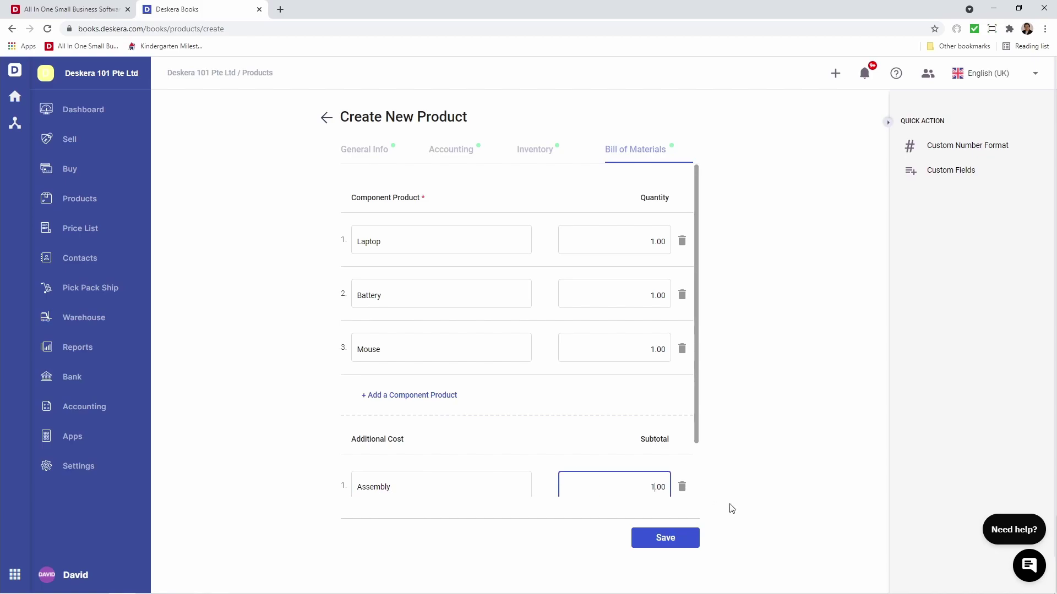
key(BackSpace)
text(10)
scroll(638, 473, down, 1)
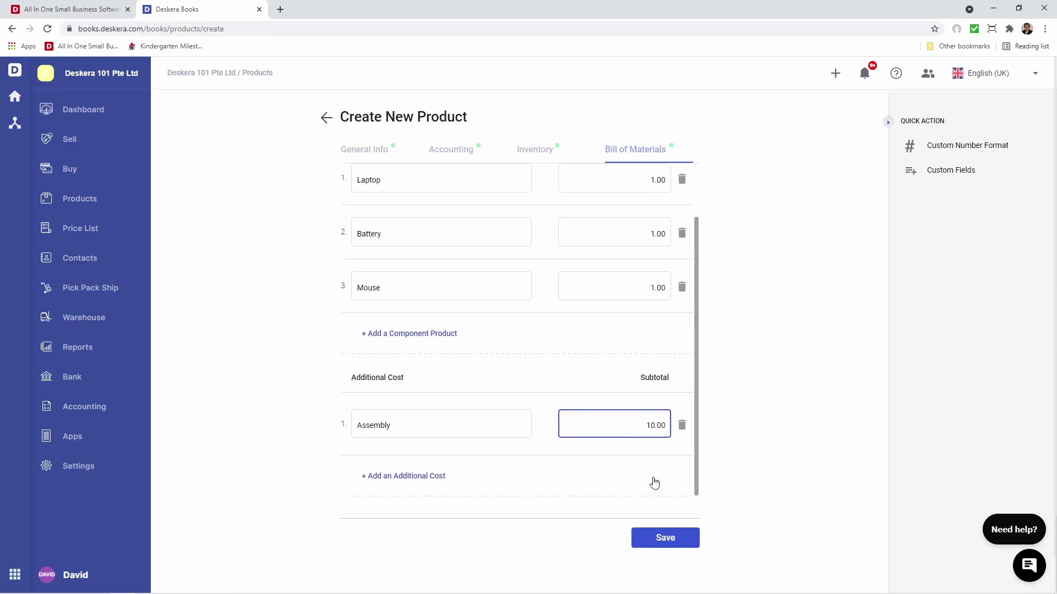
Save the new product and close its serial tracking form without assigning any serial numbers.
click(672, 539)
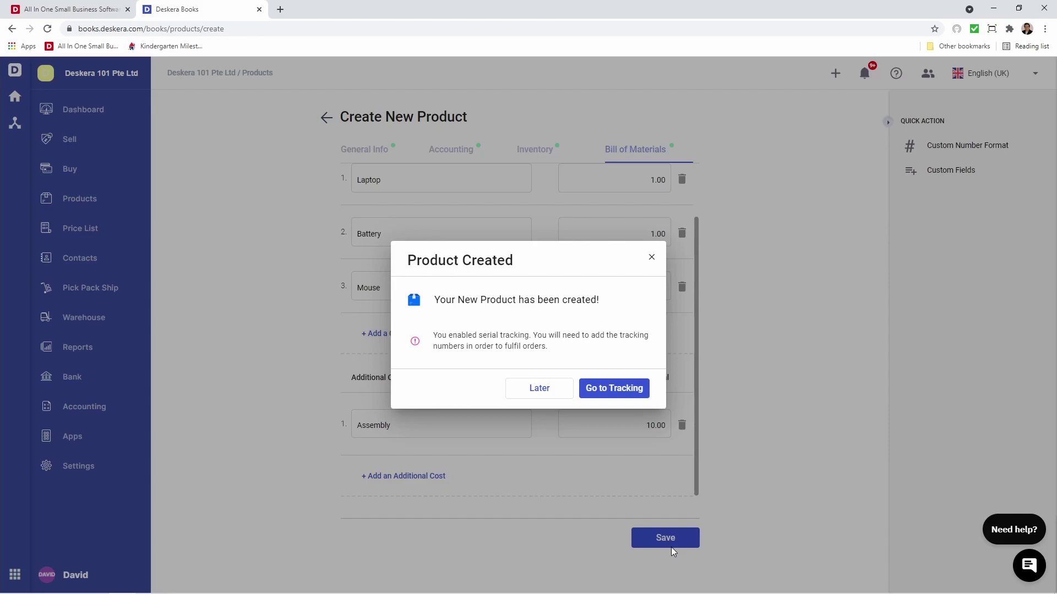
click(620, 392)
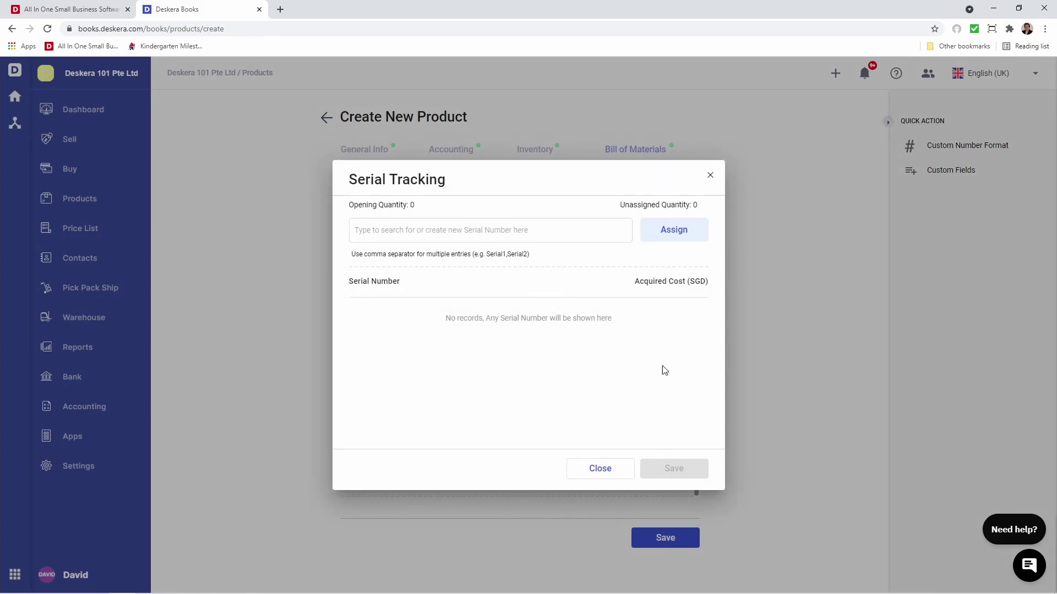
click(600, 468)
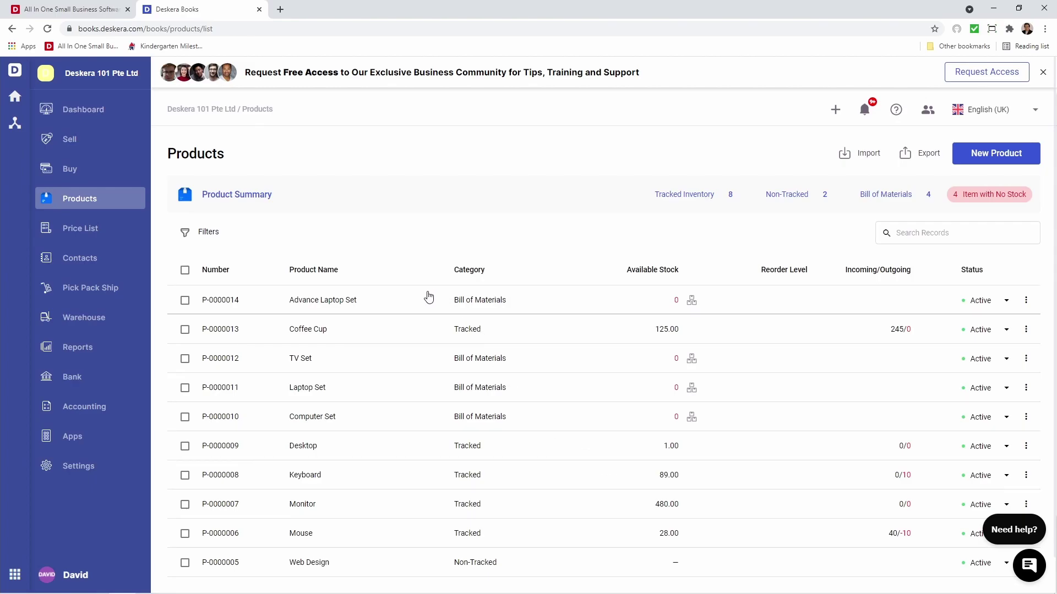
Start a build assembly for Advance Laptop Set with a quantity to build of 2 and the memo "Memo".
click(692, 301)
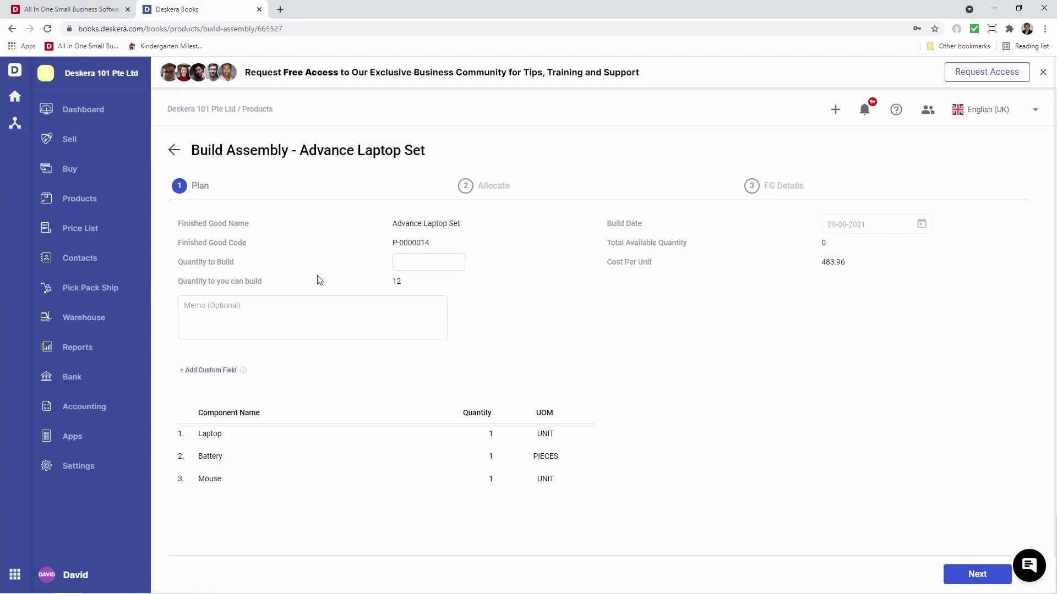
click(437, 263)
text(2)
click(495, 275)
click(262, 313)
text(Memo)
click(198, 370)
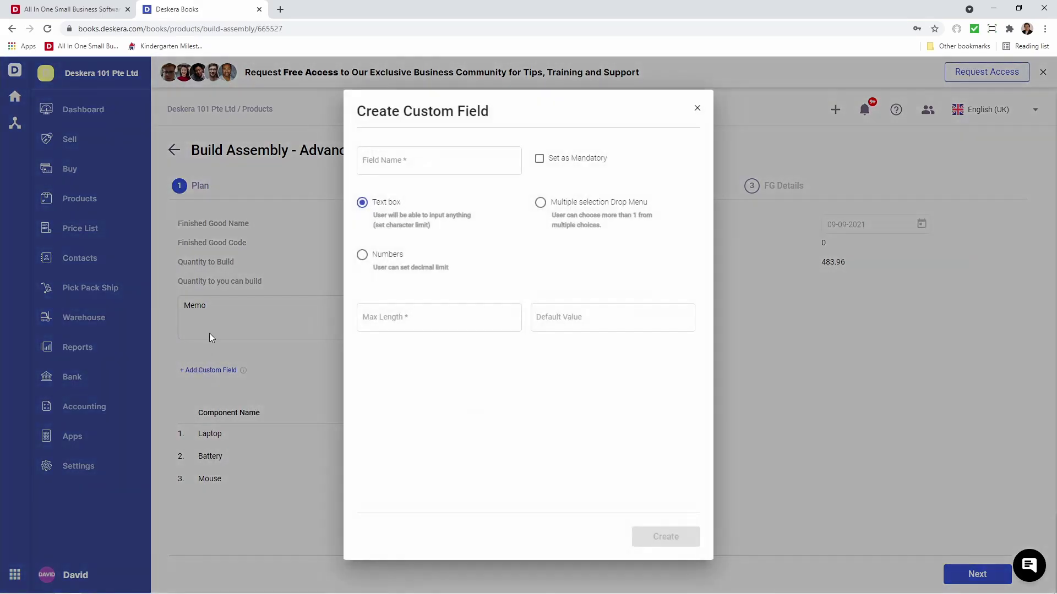
click(697, 110)
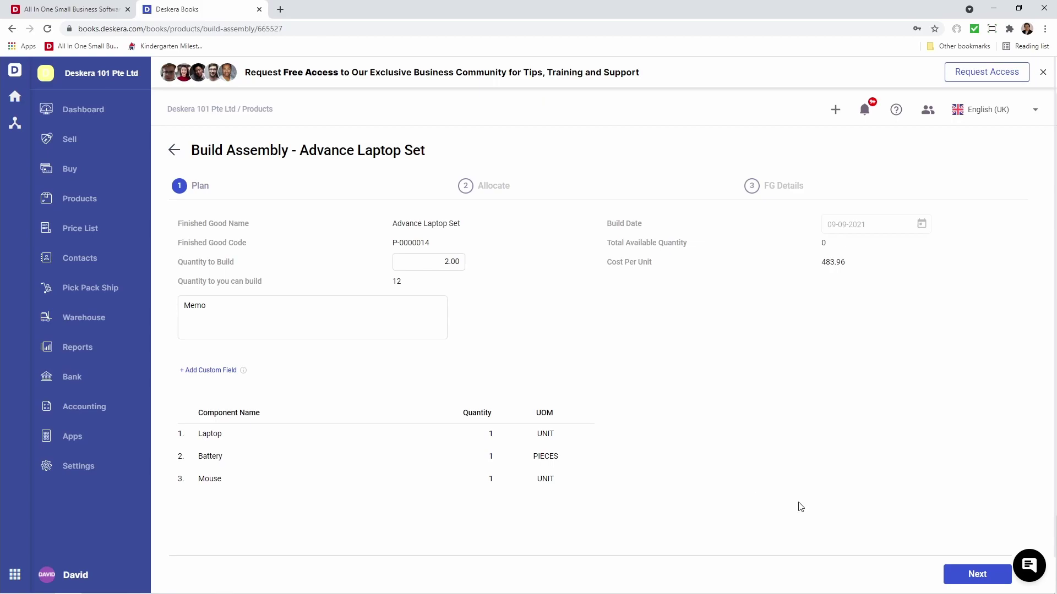
Proceed to component allocation and allocate serial numbers s-002 and s-0005 from Primary Warehouse to the Laptop component.
click(991, 576)
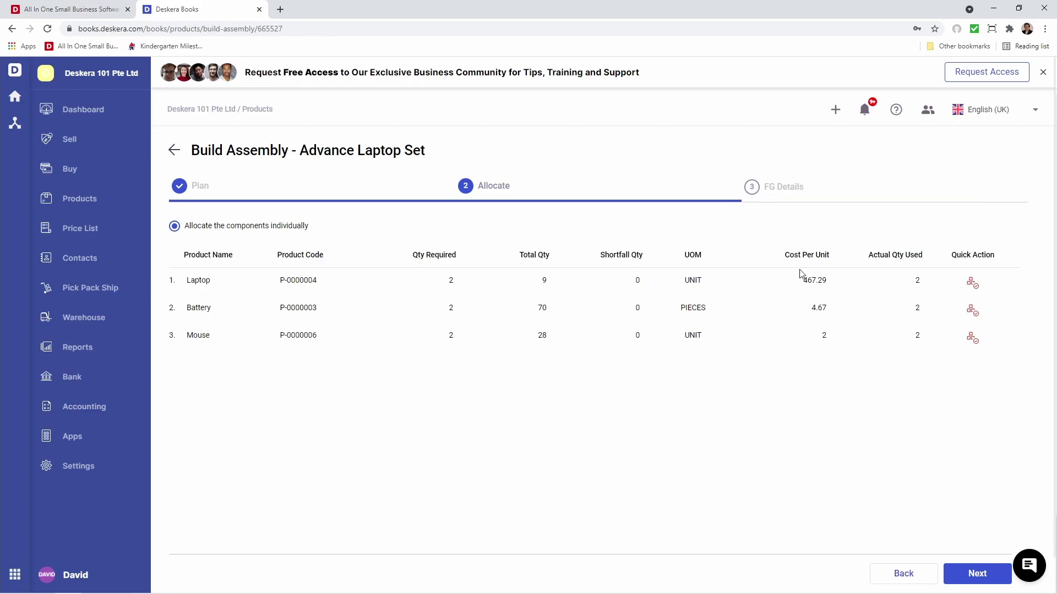
click(972, 283)
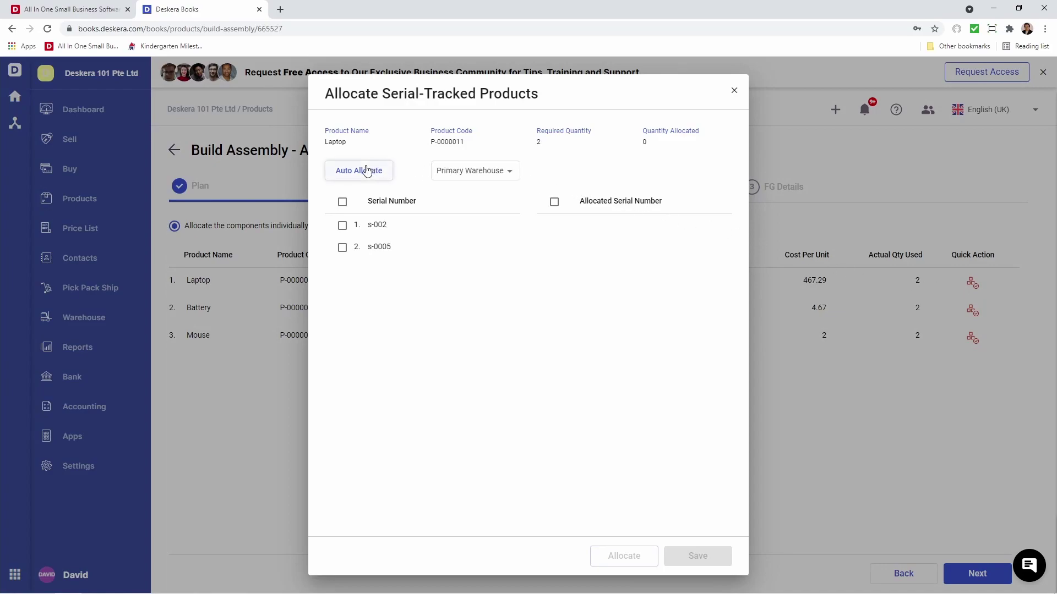
click(466, 169)
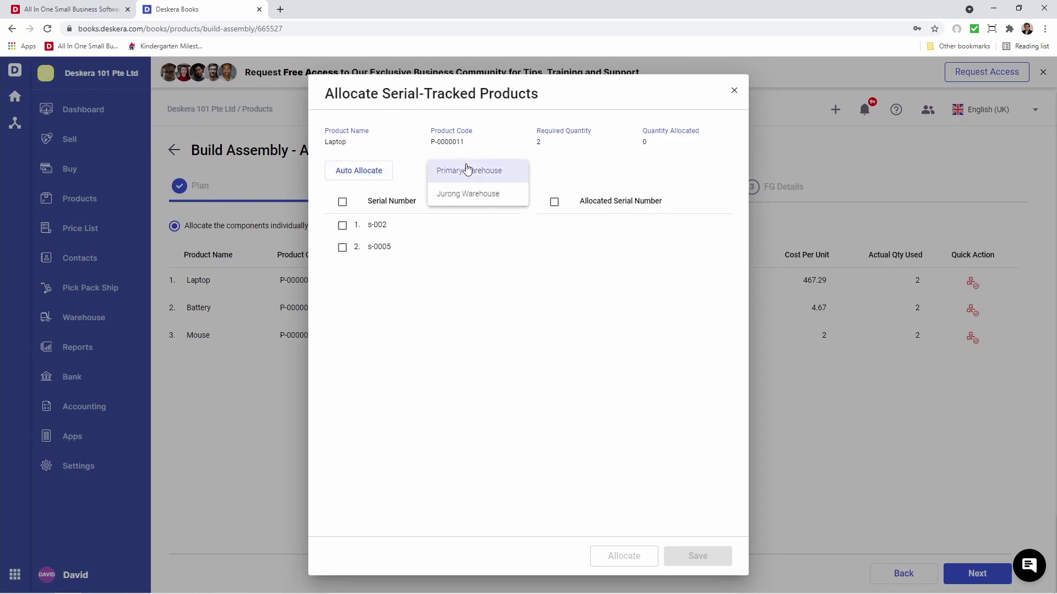
click(453, 194)
click(460, 181)
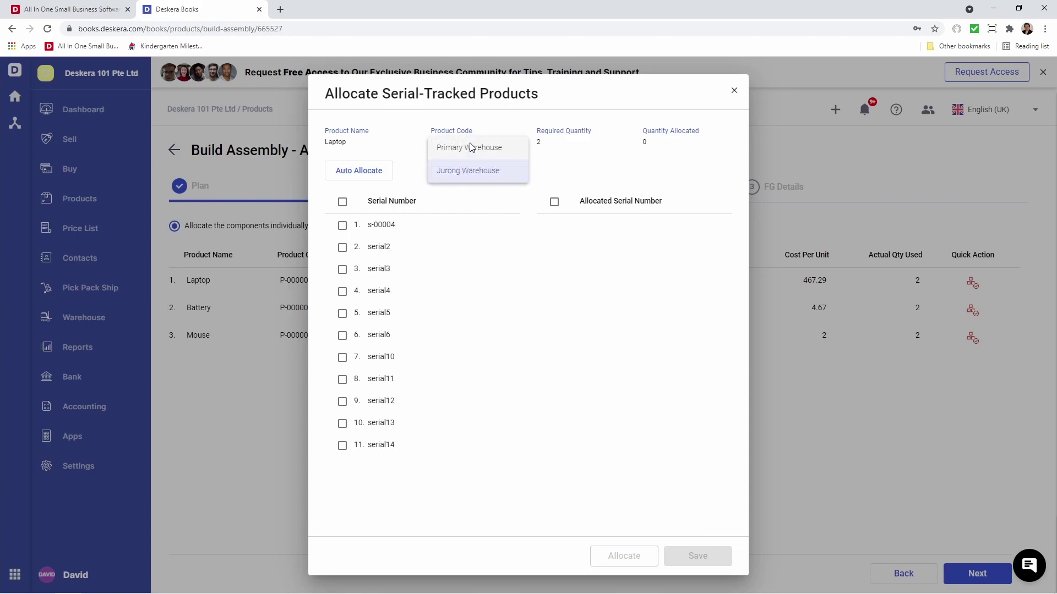
click(471, 146)
click(343, 202)
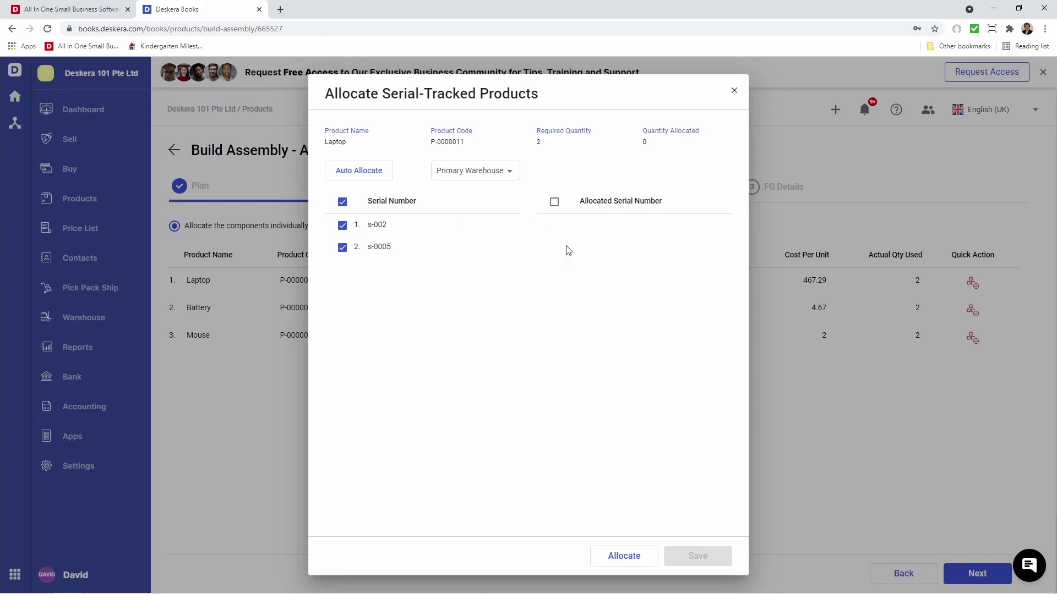
click(629, 555)
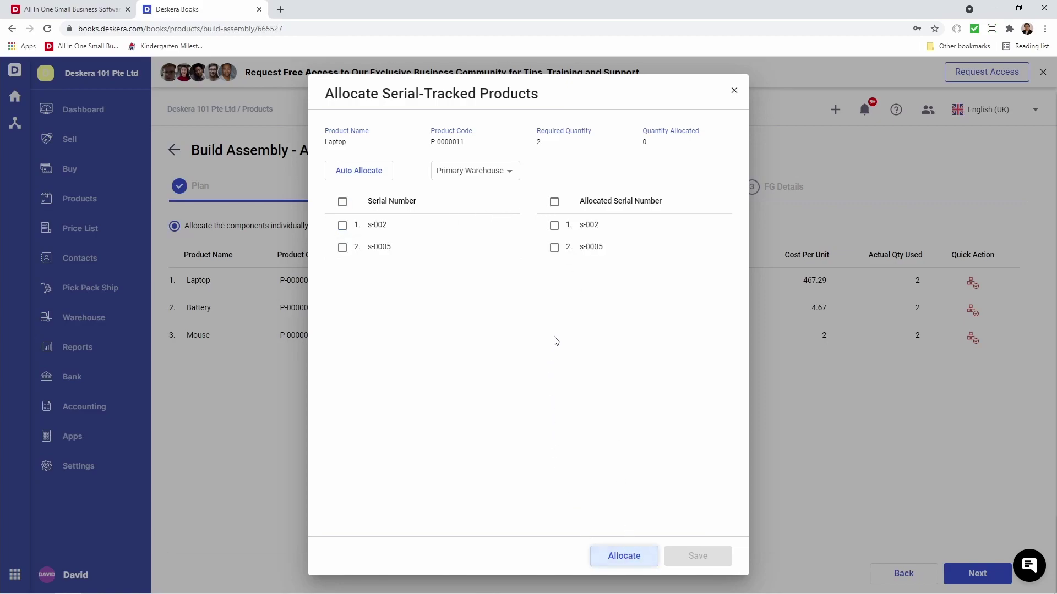
click(554, 202)
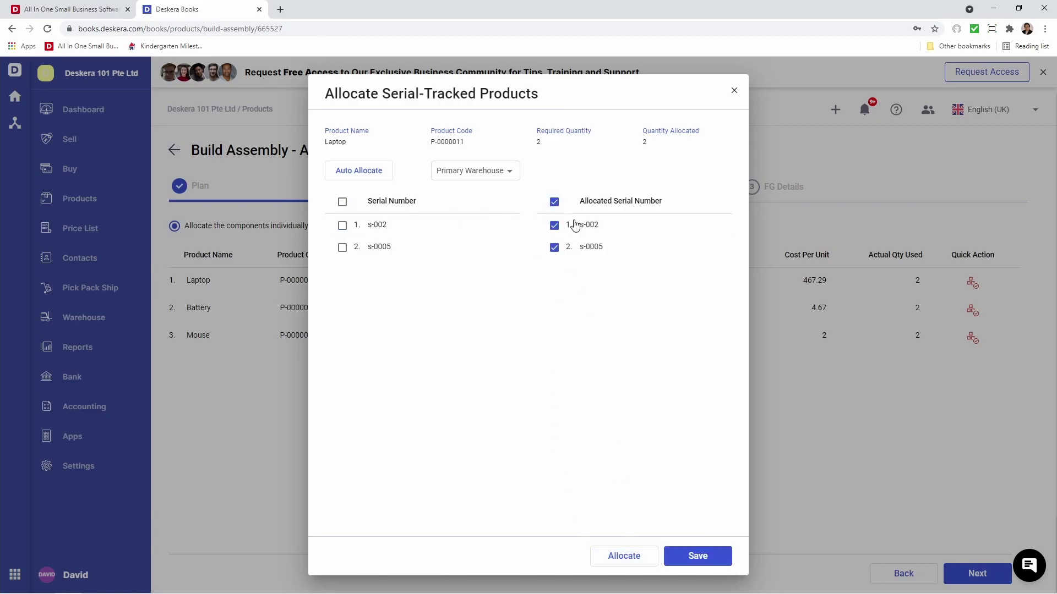
click(714, 554)
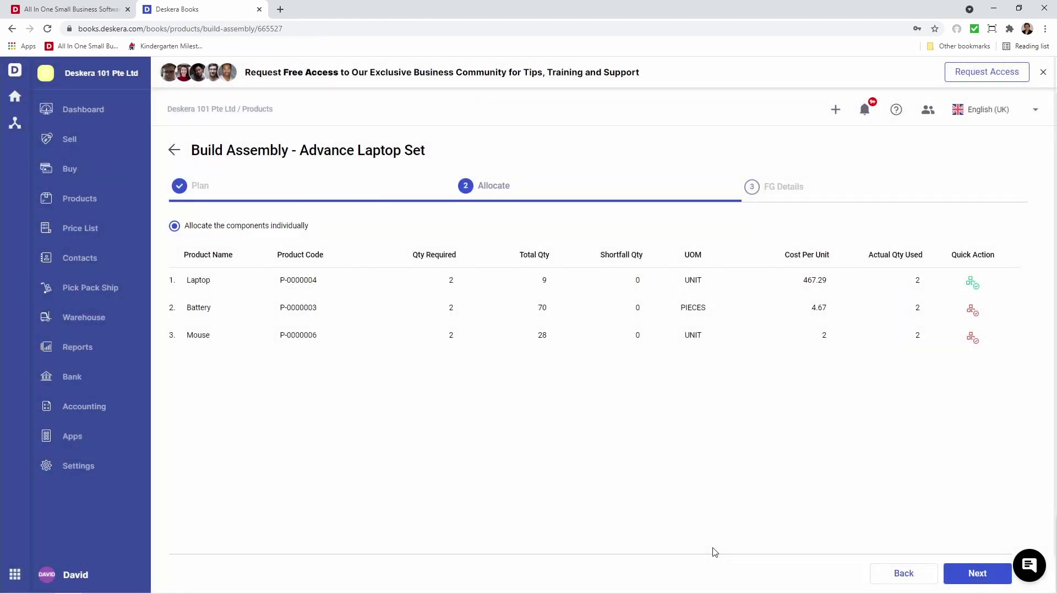
Allocate a quantity of 2 for the Battery component from batch b-004 in Primary Warehouse and save the allocation.
click(971, 312)
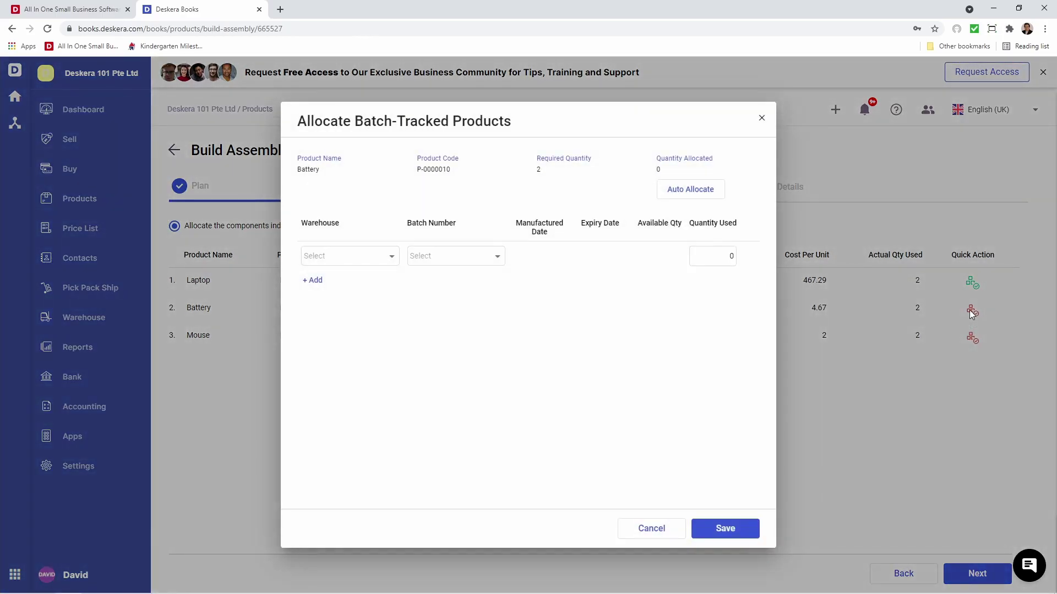
click(380, 262)
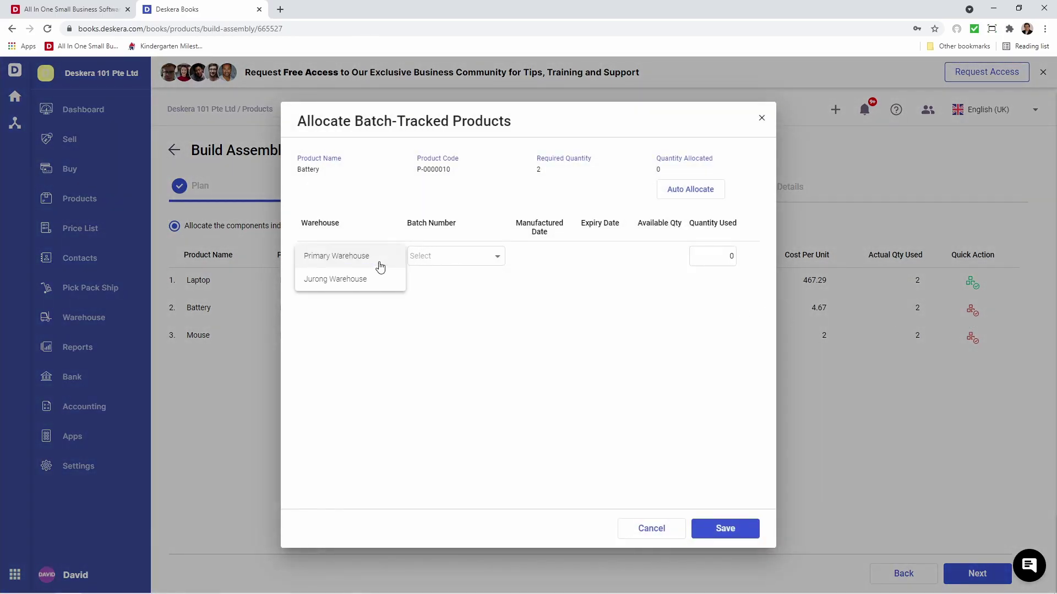
click(379, 266)
click(441, 262)
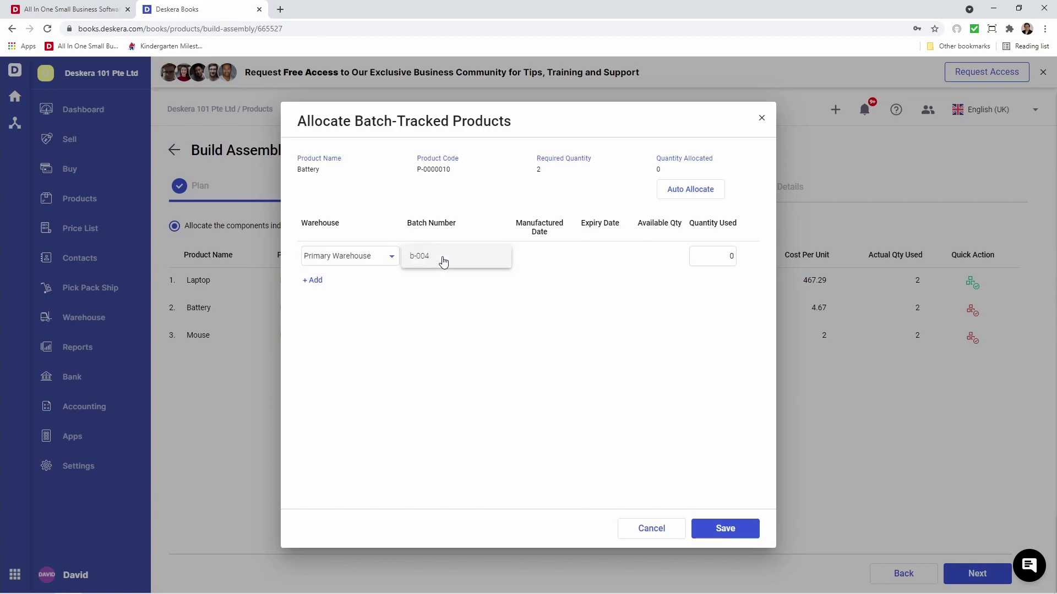
click(443, 261)
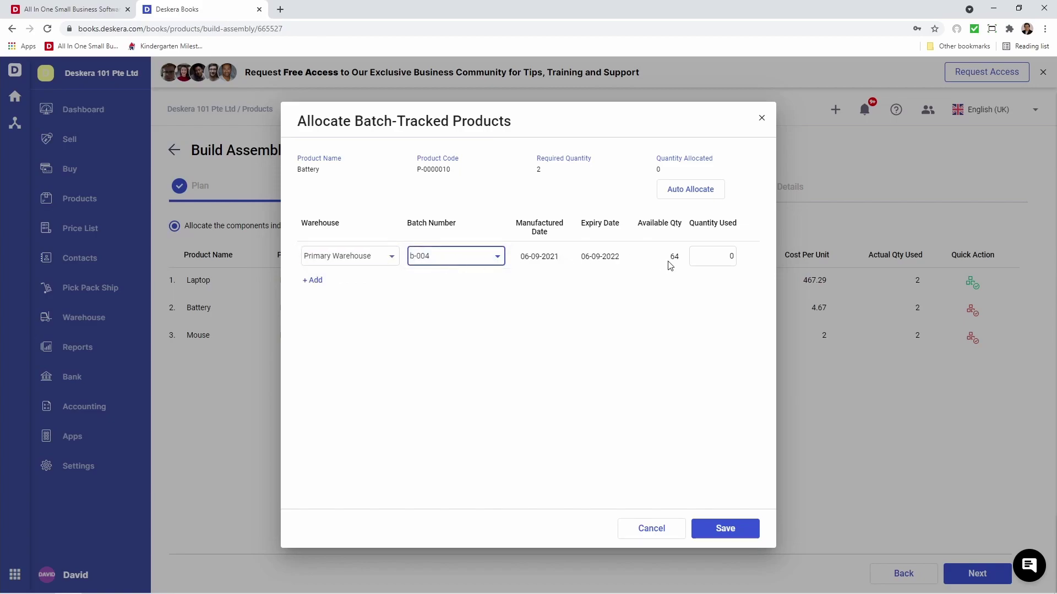
click(721, 256)
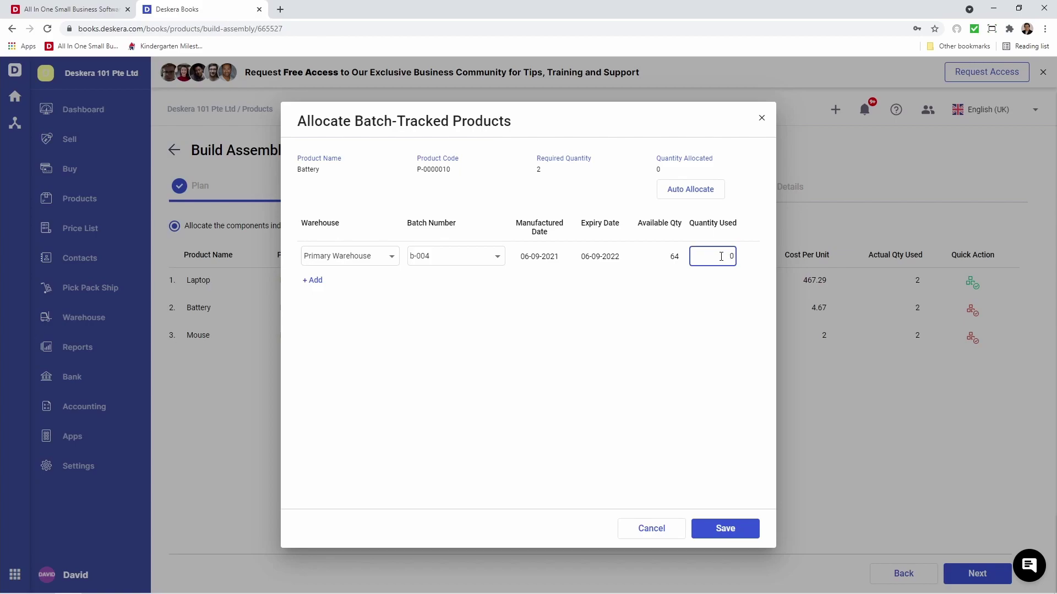
text(2)
click(692, 299)
click(715, 530)
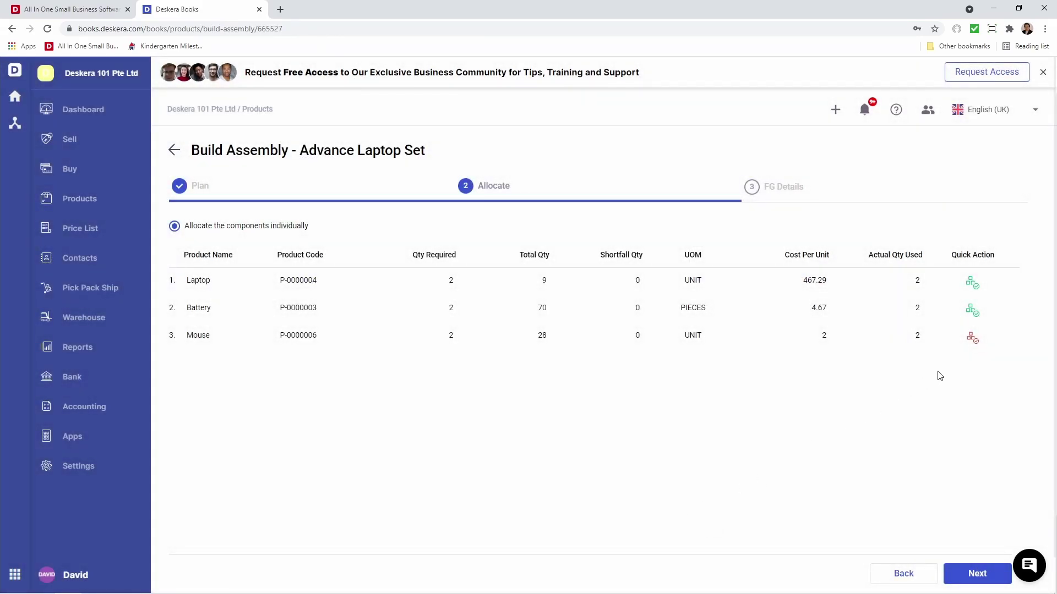
Allocate the required quantity of 2 for the Mouse component from Jurong Warehouse and save the arrangement.
click(972, 339)
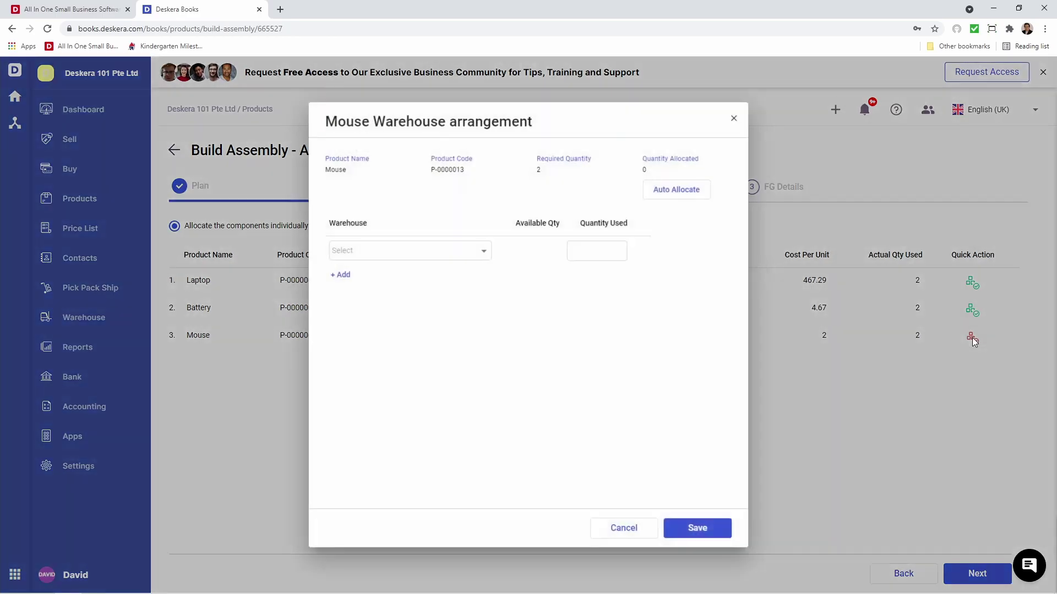
click(455, 253)
click(453, 258)
click(605, 250)
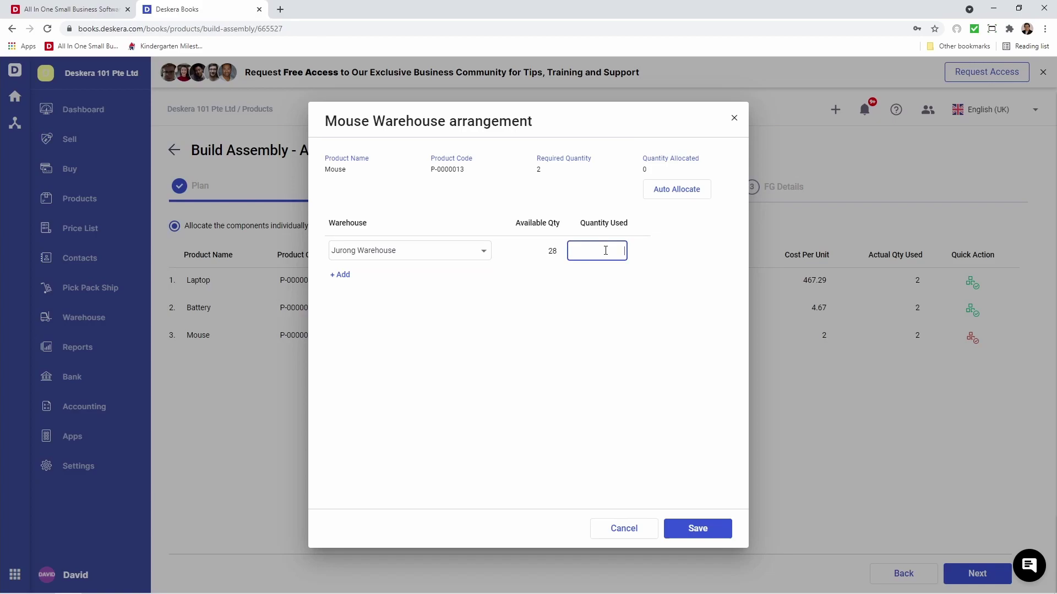
click(709, 528)
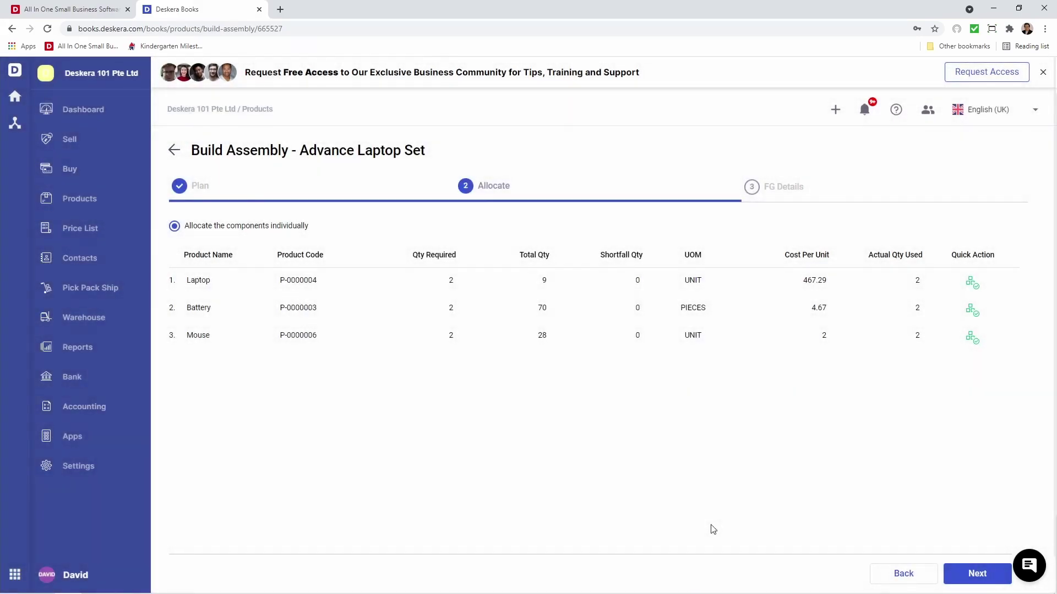
Proceed to the finished good details and choose Jurong Warehouse as the warehouse for assembling the finished goods.
click(975, 575)
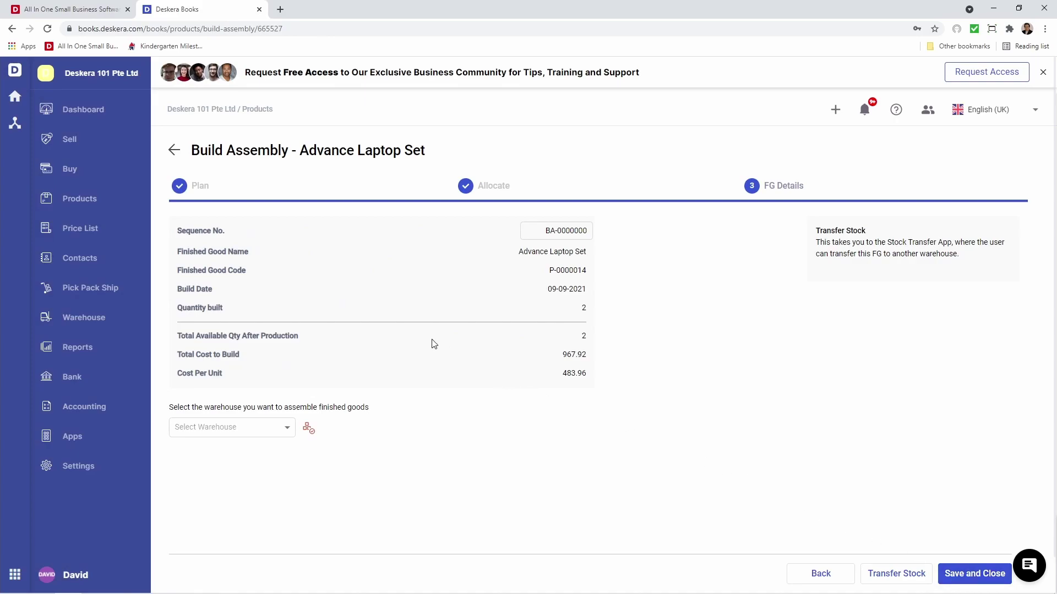
click(554, 232)
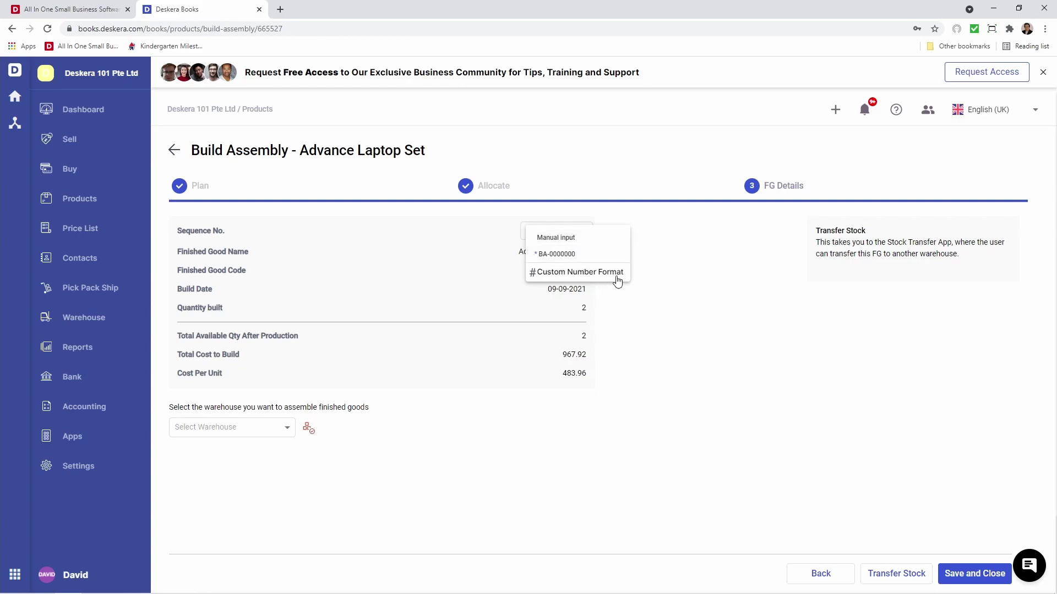
click(270, 264)
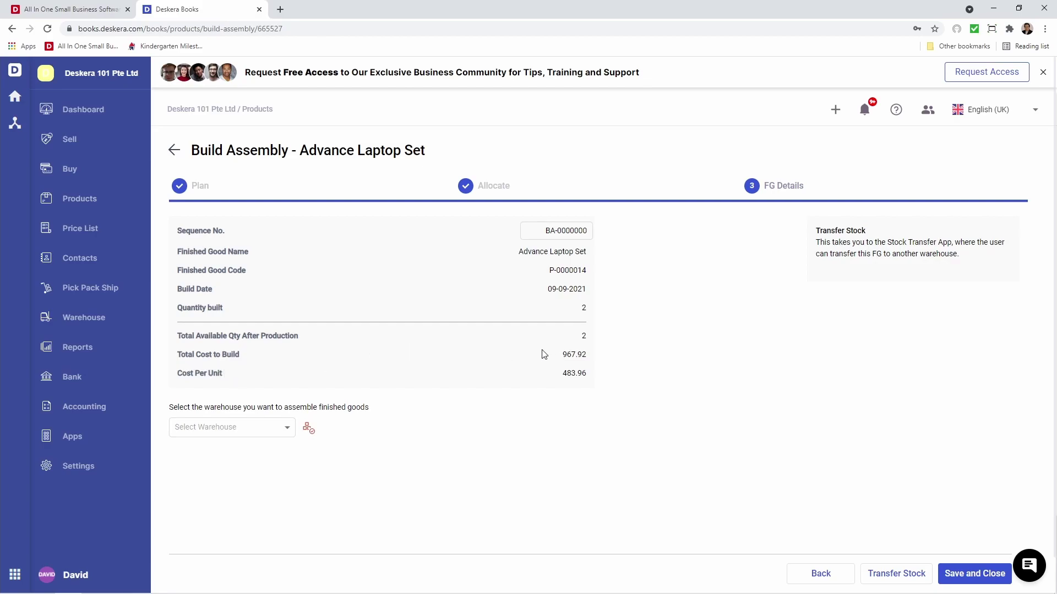
click(281, 428)
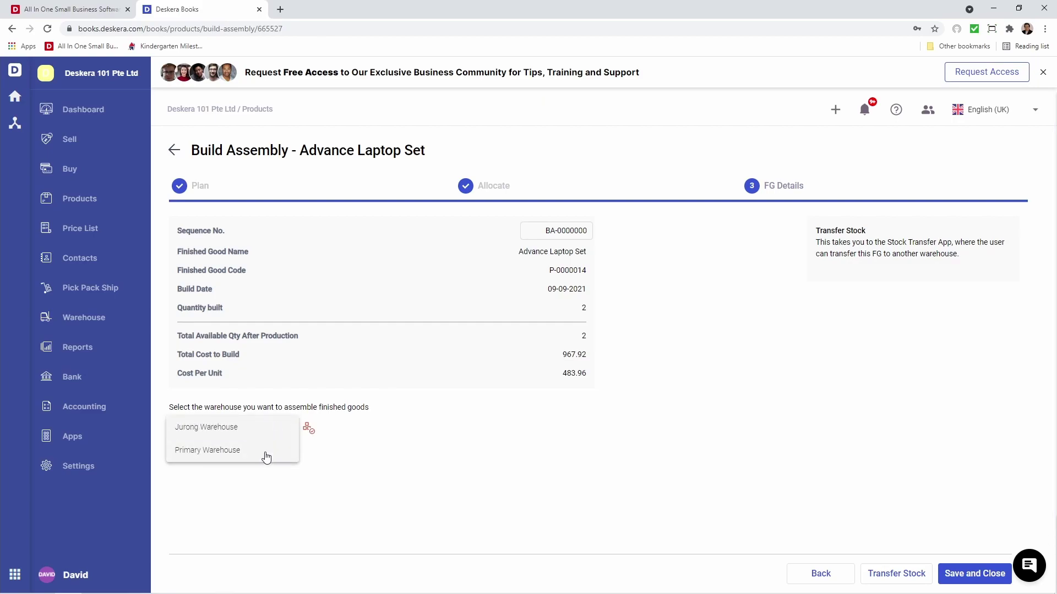
click(266, 438)
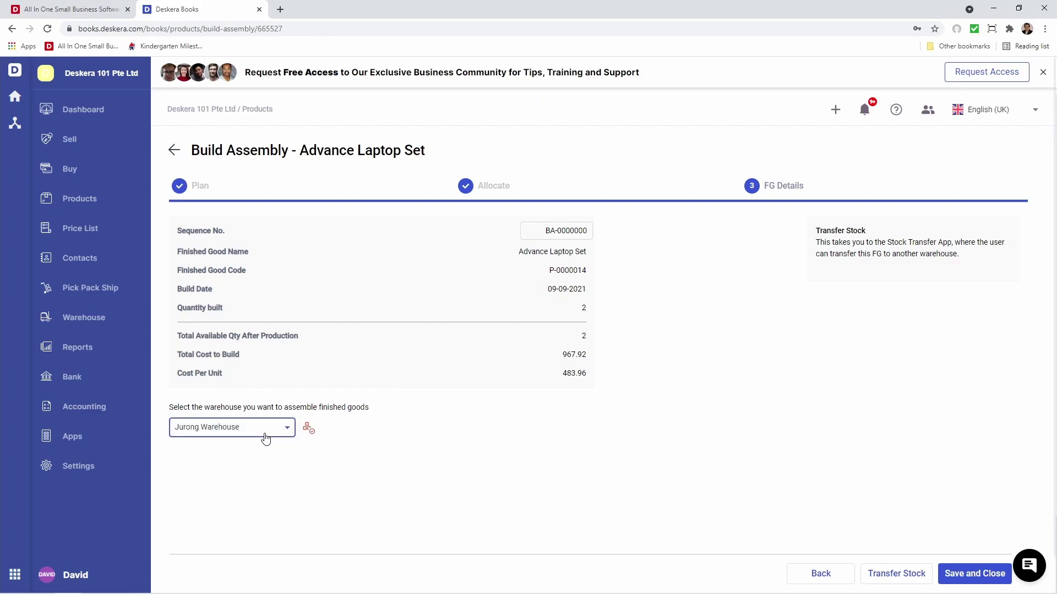
Assign serial numbers BOMS001 and BOMS002 to the assembled units, then save and close the build assembly.
click(307, 430)
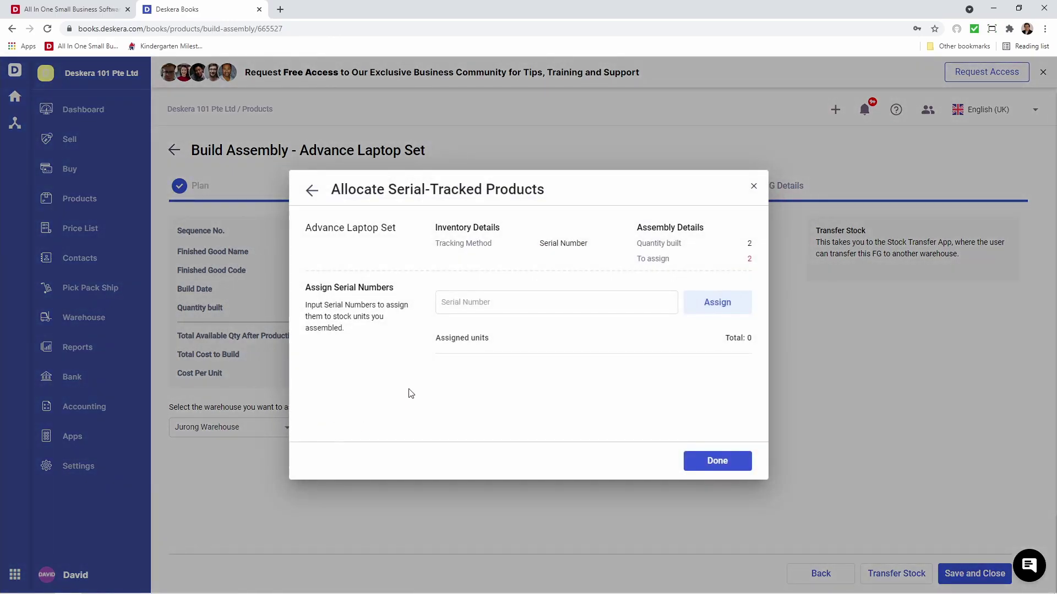
click(486, 305)
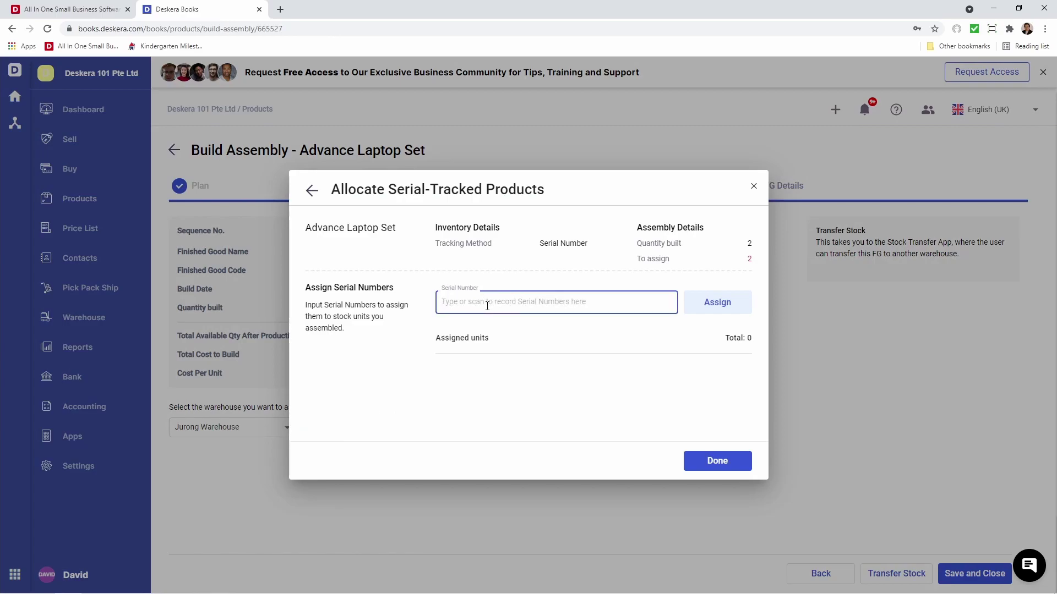
text(BOM)
text(S001,BOMS002)
click(709, 302)
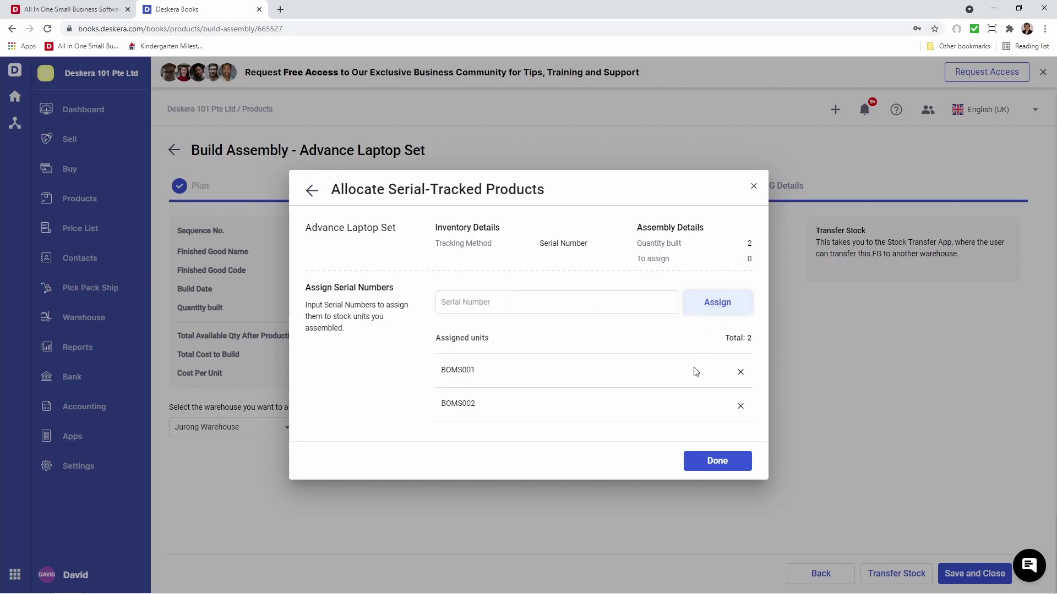
click(707, 462)
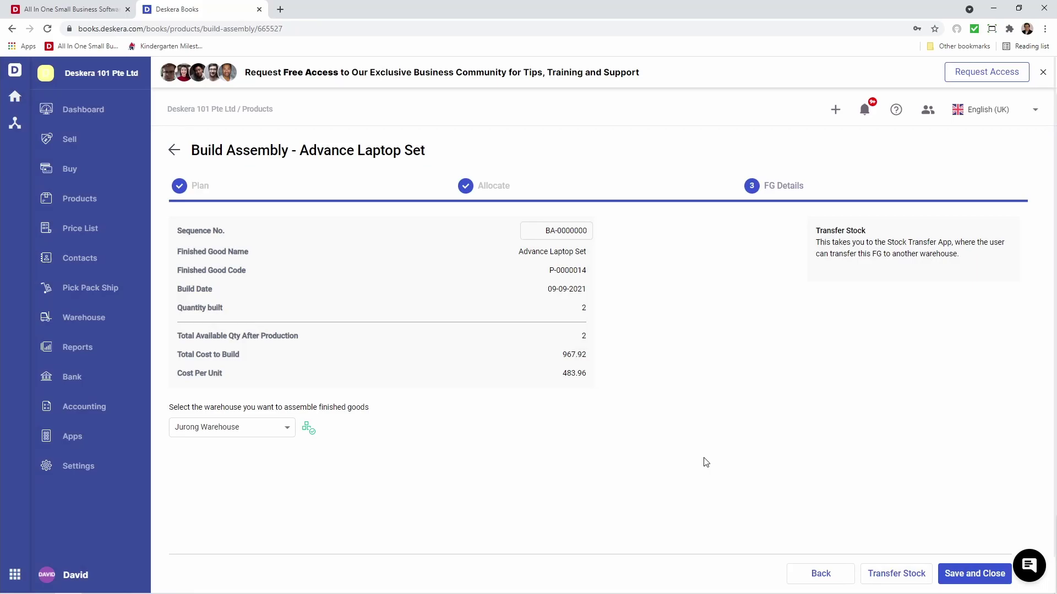
click(975, 574)
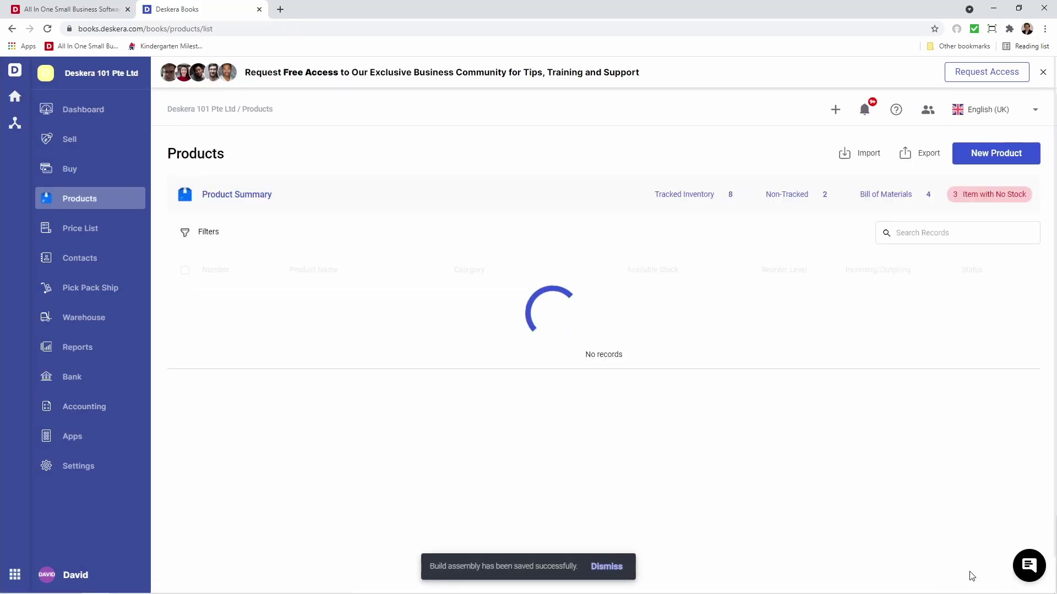
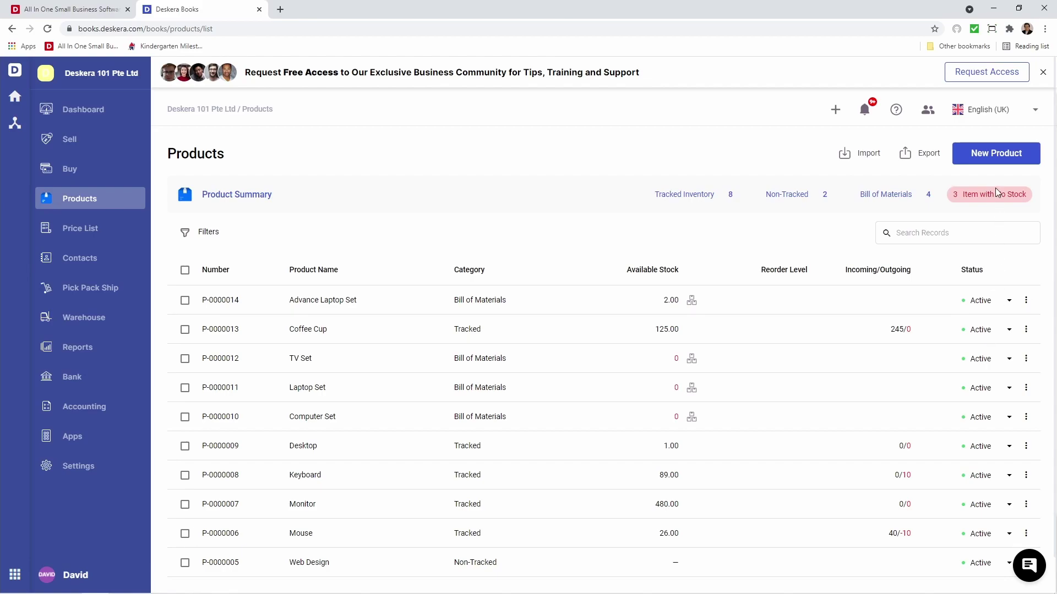
Start a new Bill of Materials product with "Advanced Laptop Set Batch Managed" as both its name and description.
click(993, 155)
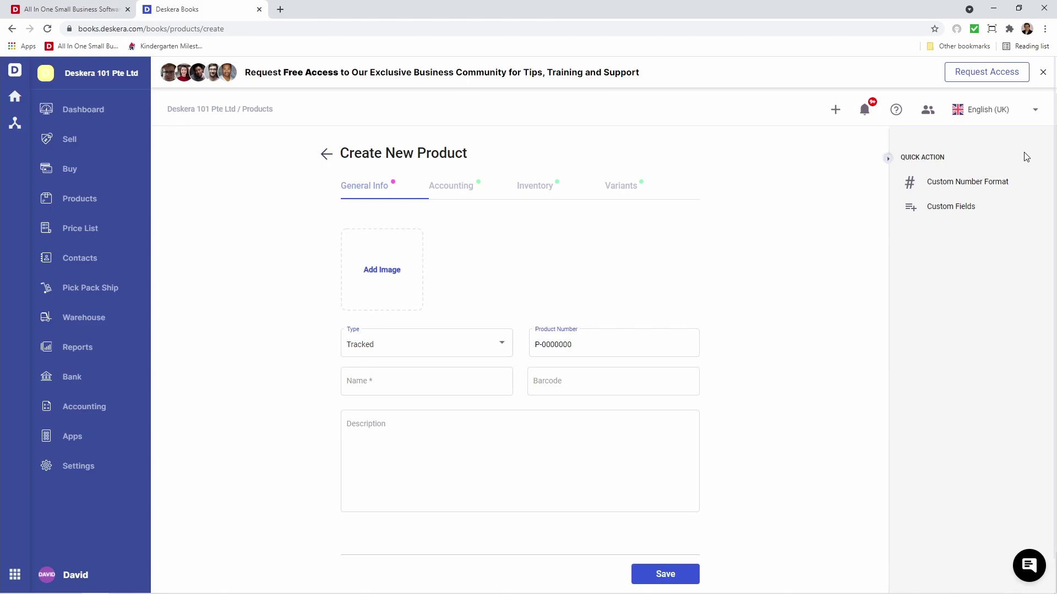
click(424, 349)
click(426, 367)
click(412, 378)
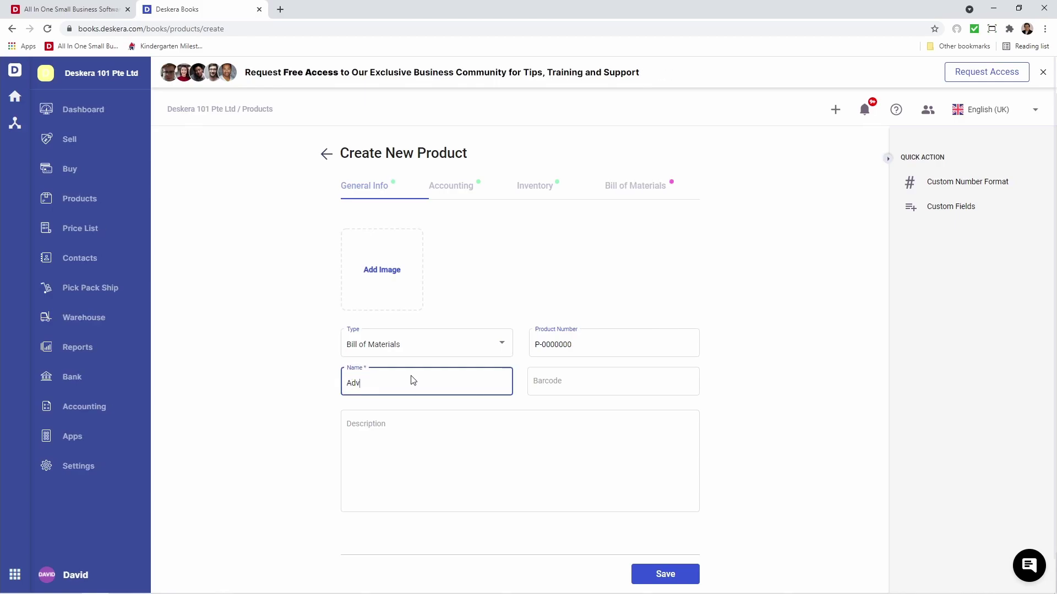
text(Advanced Laptop Set Batch Managed)
drag(479, 381, 307, 384)
key(ctrl+c)
click(356, 424)
key(ctrl+v)
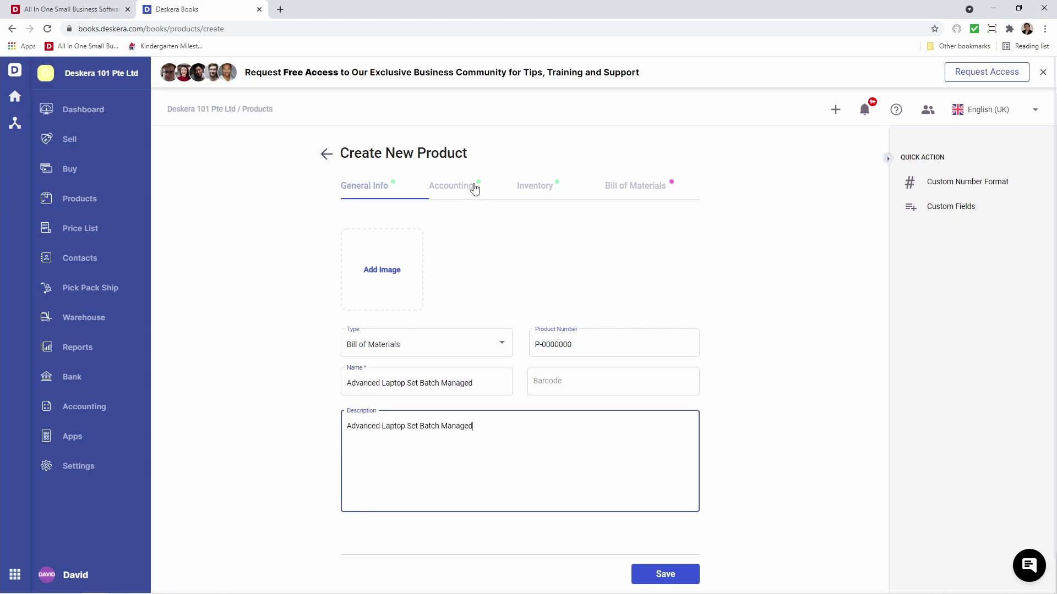
Set the new product's unit of measurement to PIECES in its inventory details.
click(521, 190)
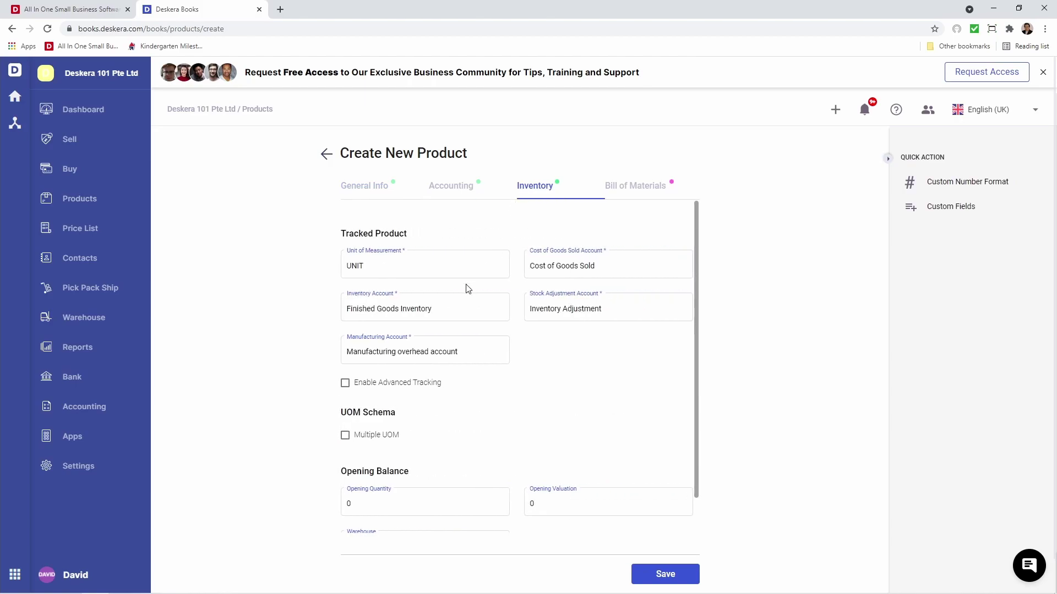
click(450, 270)
drag(364, 268, 337, 270)
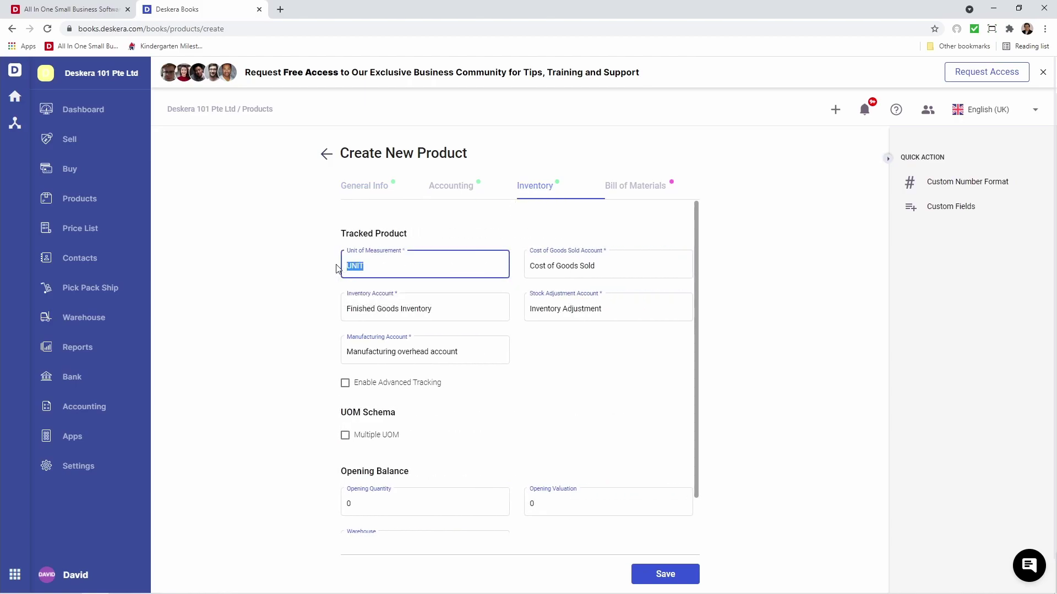
text(pi)
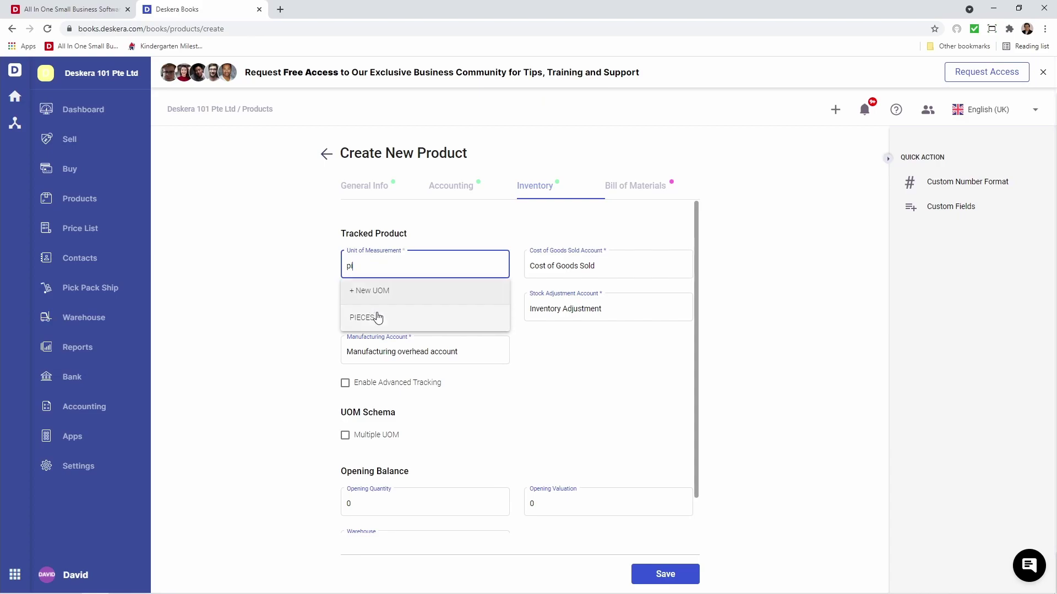
click(377, 312)
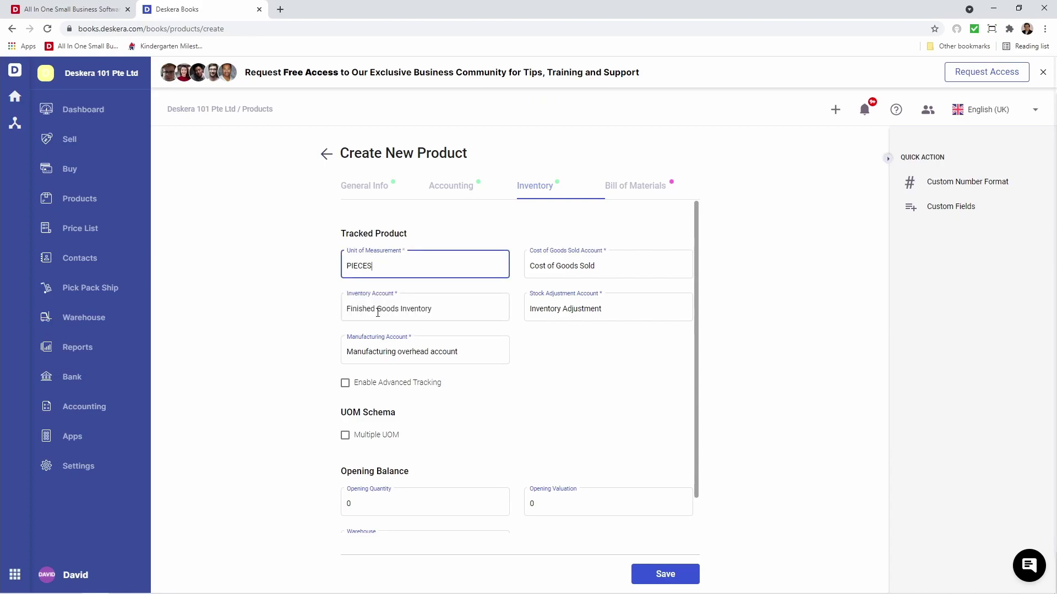
Enable advanced tracking by batch for the product and add Laptop as its first bill of materials component.
click(344, 384)
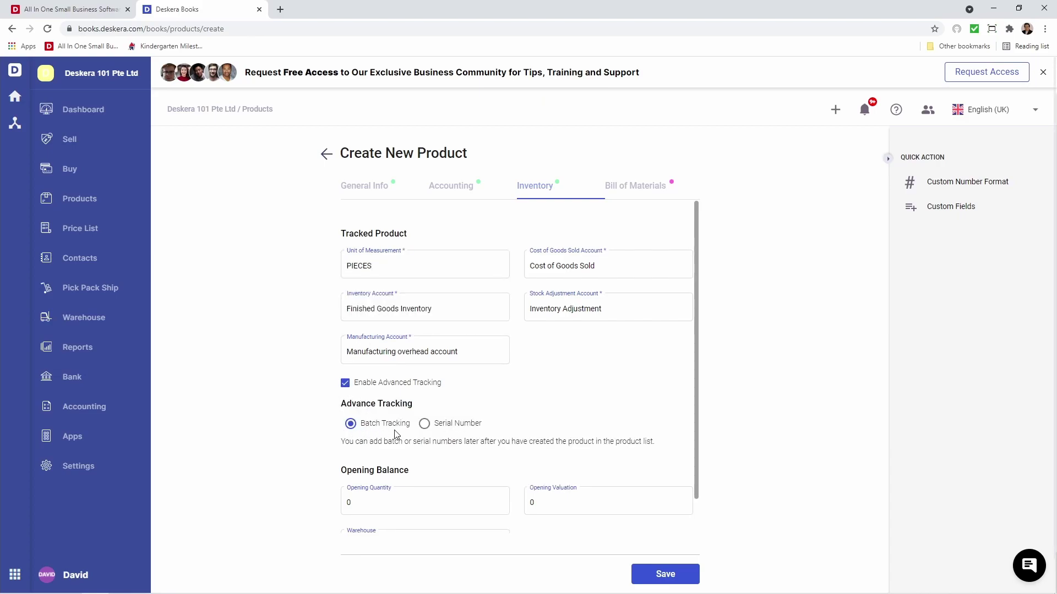
click(615, 186)
click(414, 274)
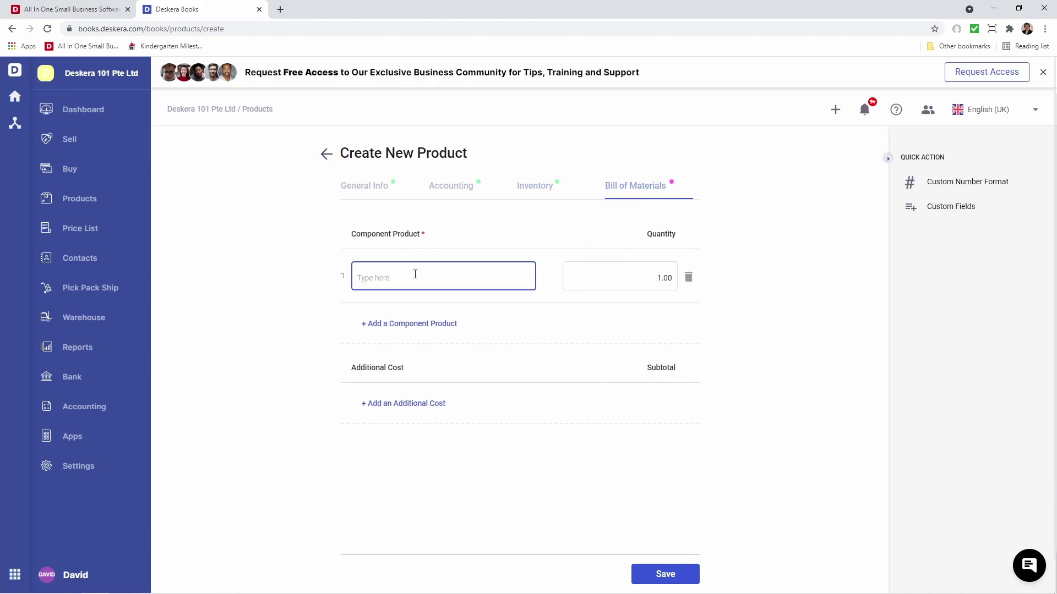
text(Lap)
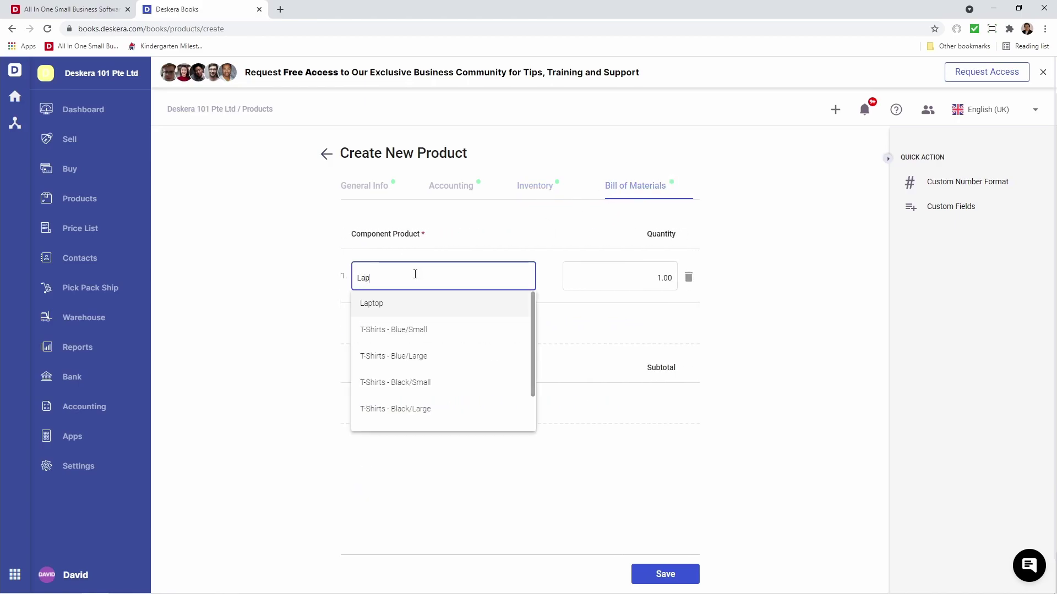
click(396, 304)
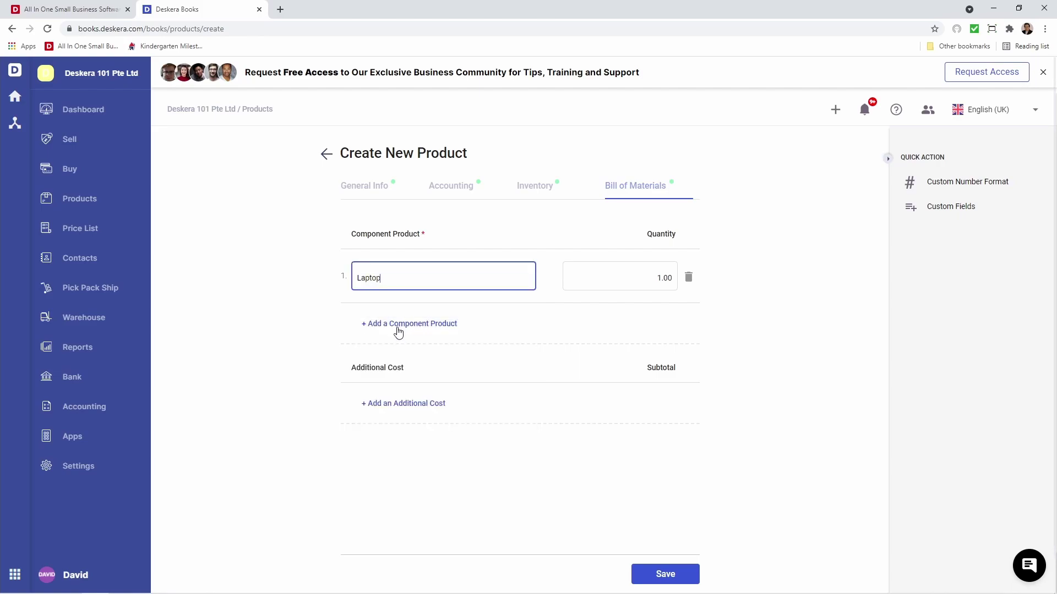
Add Battery and Mouse as the second and third component products in the bill of materials.
click(398, 329)
click(382, 333)
text(B)
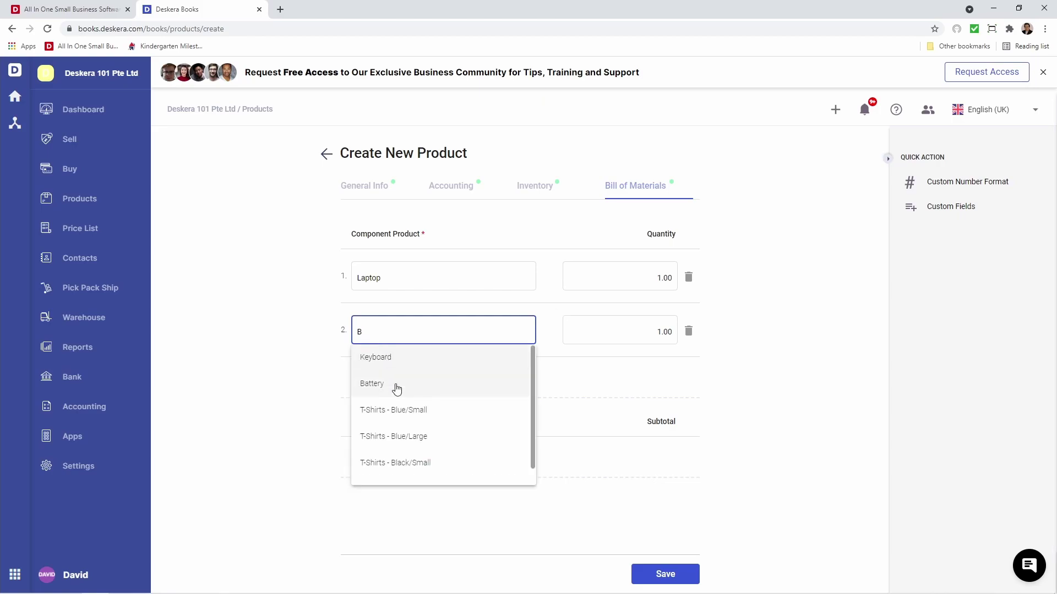
click(395, 387)
click(379, 378)
click(375, 389)
text(mo)
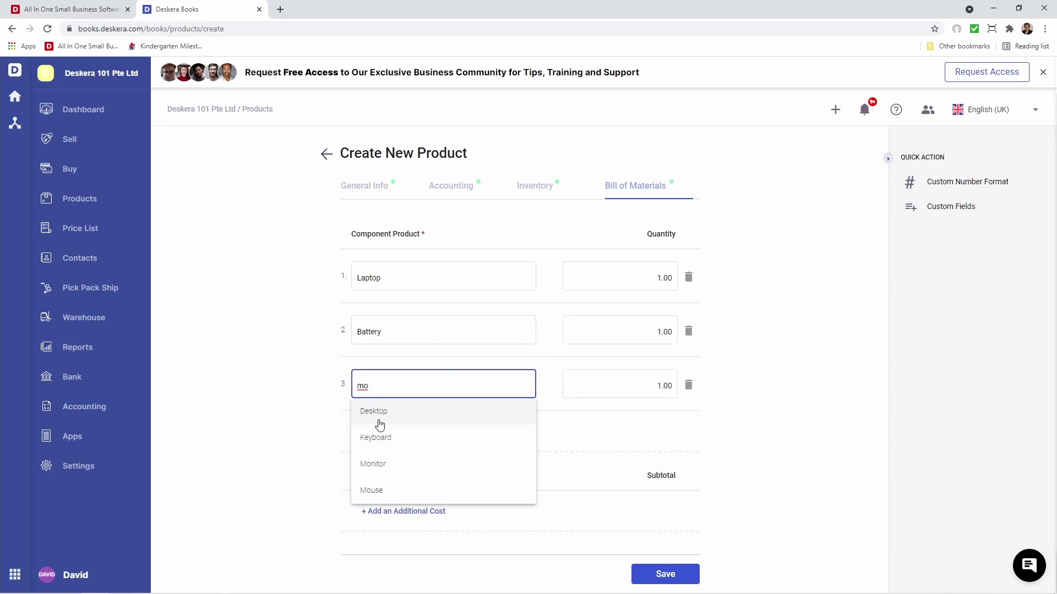
click(385, 493)
Add an additional cost named Assembly with a subtotal of 10.00, then save the product and postpone its tracking setup.
click(386, 512)
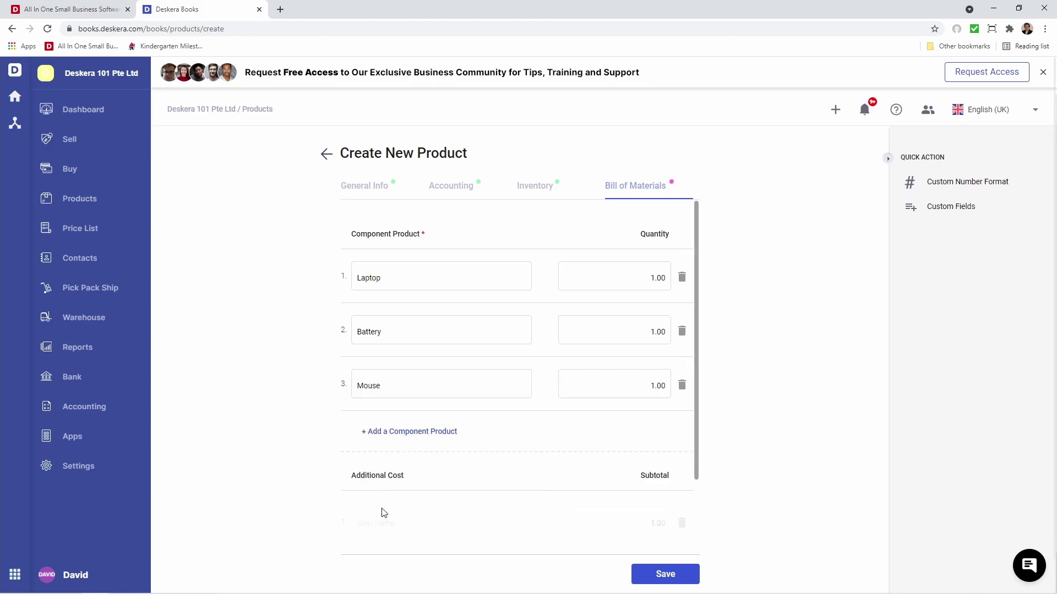
click(387, 524)
text(Assembly)
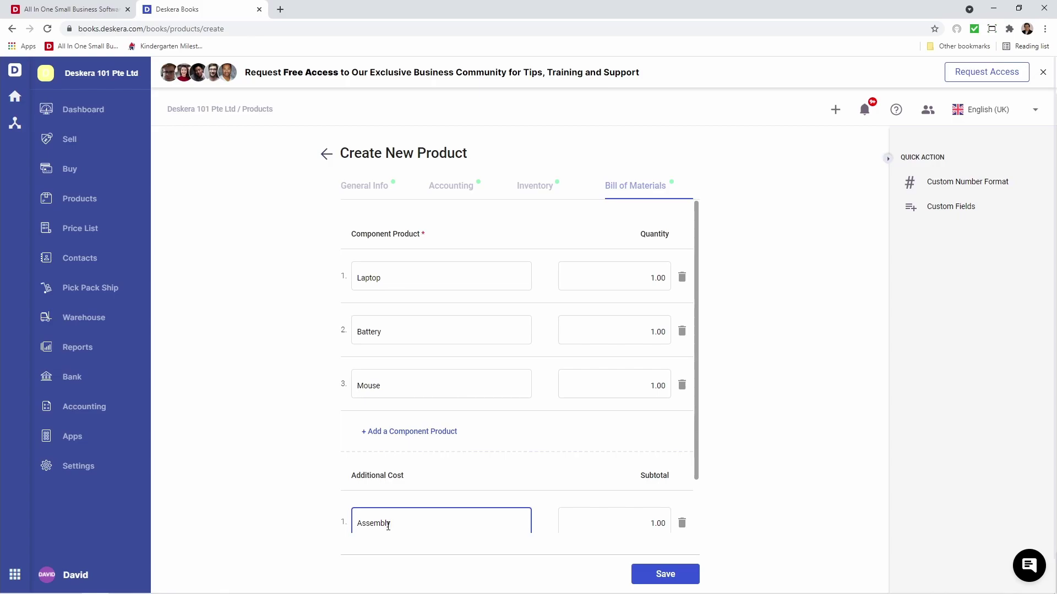
click(656, 523)
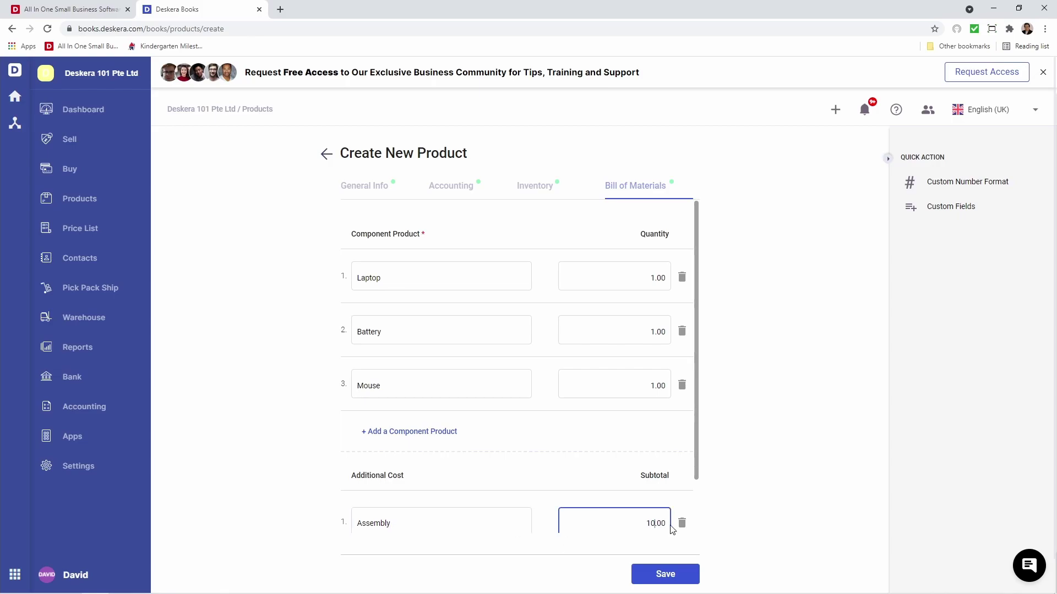
click(665, 574)
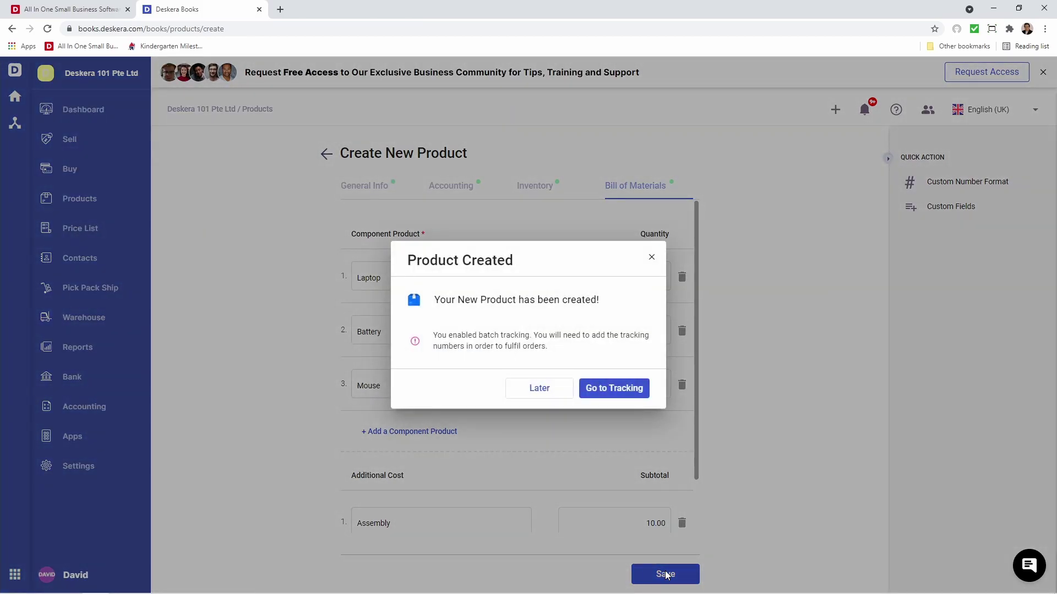
click(534, 387)
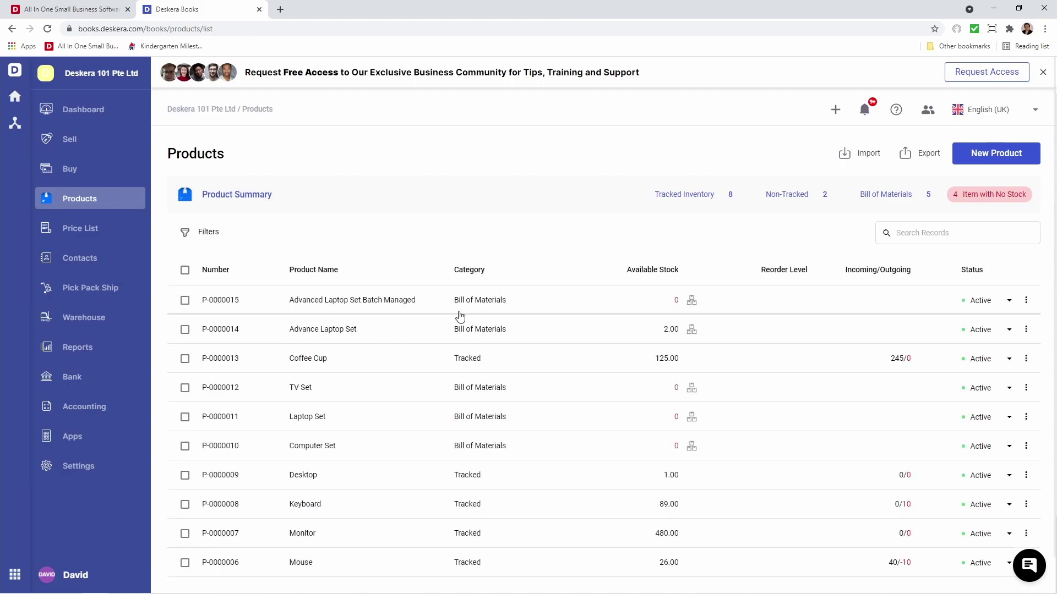
Plan a build assembly of 2 Advanced Laptop Set Batch Managed units with the memo "Memo" and proceed to component allocation.
click(691, 301)
click(439, 262)
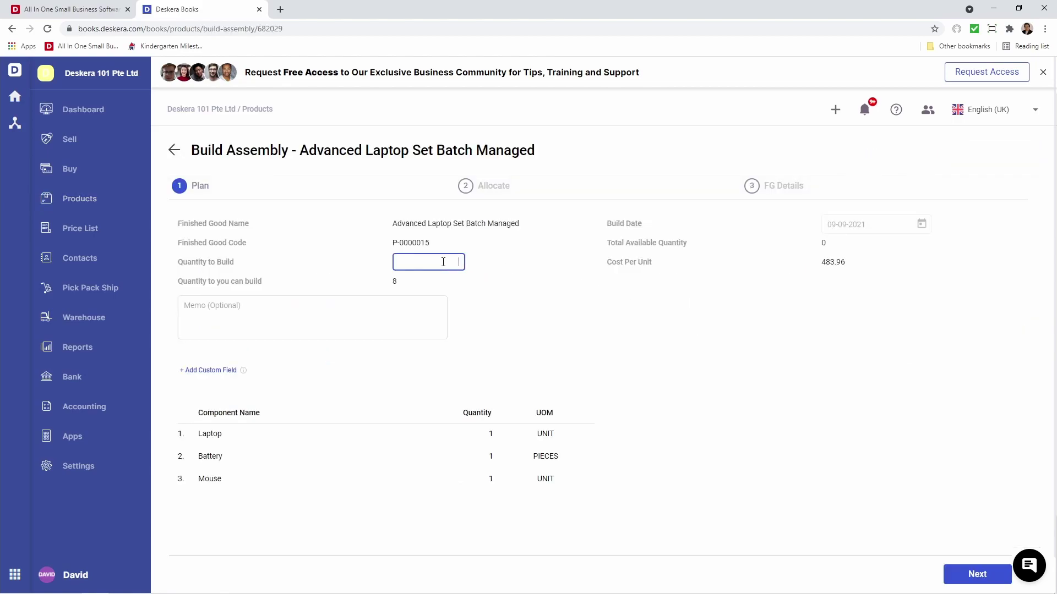
click(419, 313)
text(Memo)
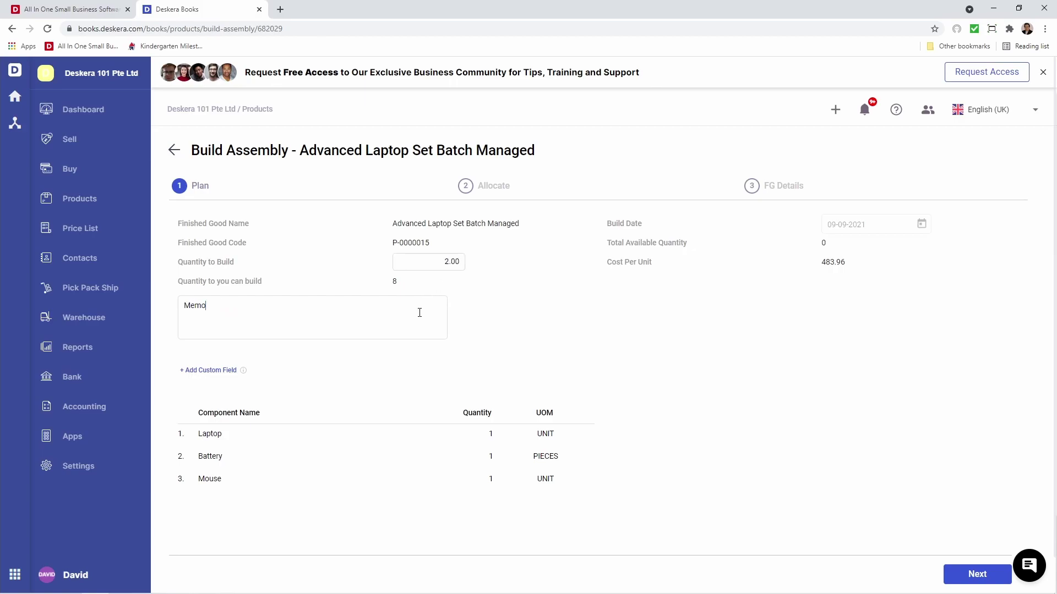
click(978, 574)
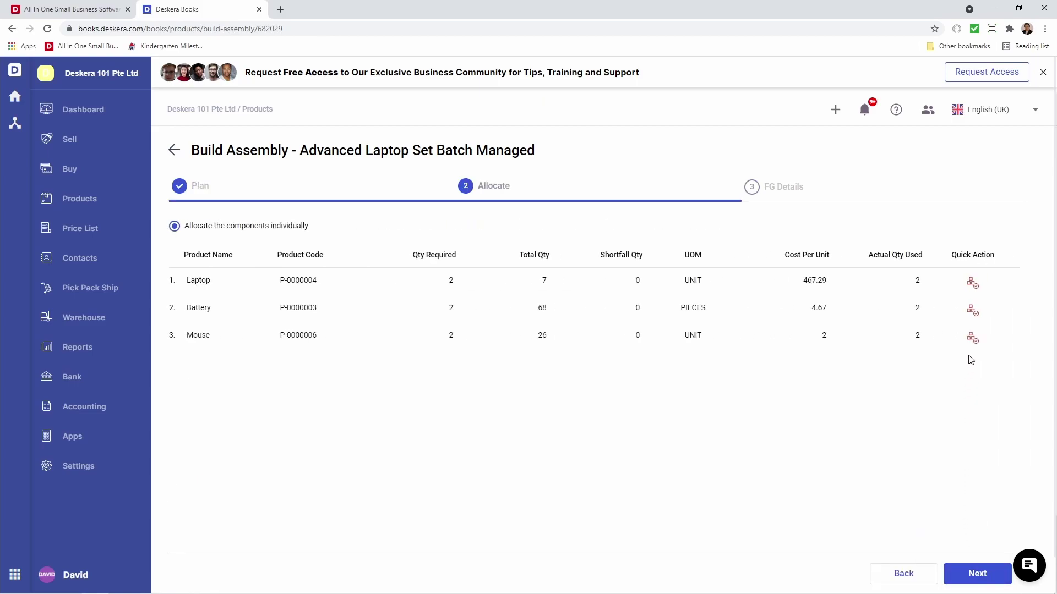
Allocate the Laptop serial numbers serial11 and serial12 from Jurong Warehouse to the build and save the allocation.
click(972, 282)
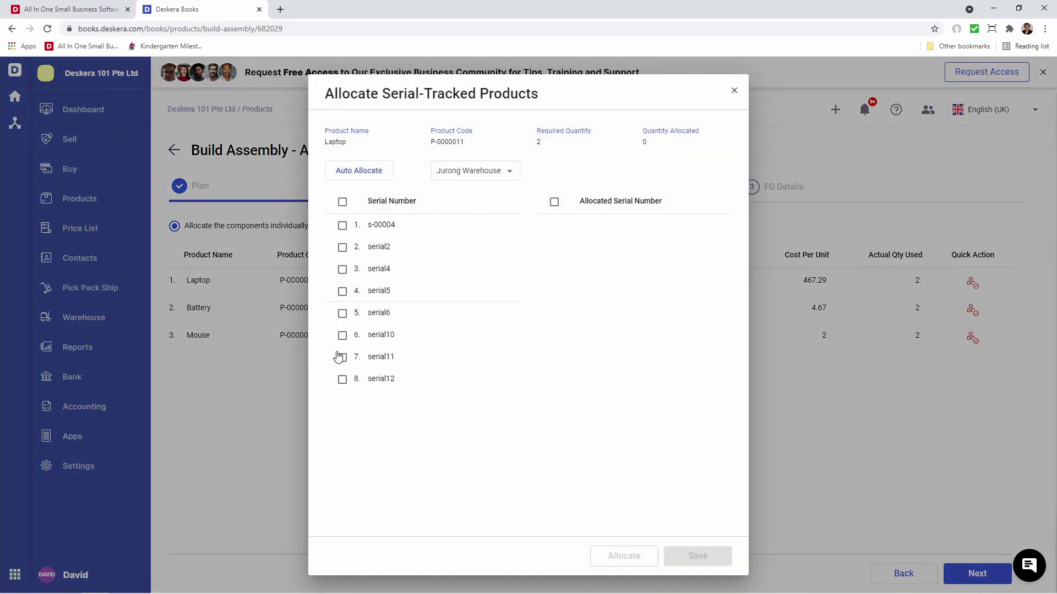
click(341, 380)
click(342, 357)
click(554, 202)
click(712, 553)
Auto-allocate the required Battery and Mouse quantities for the build.
click(972, 310)
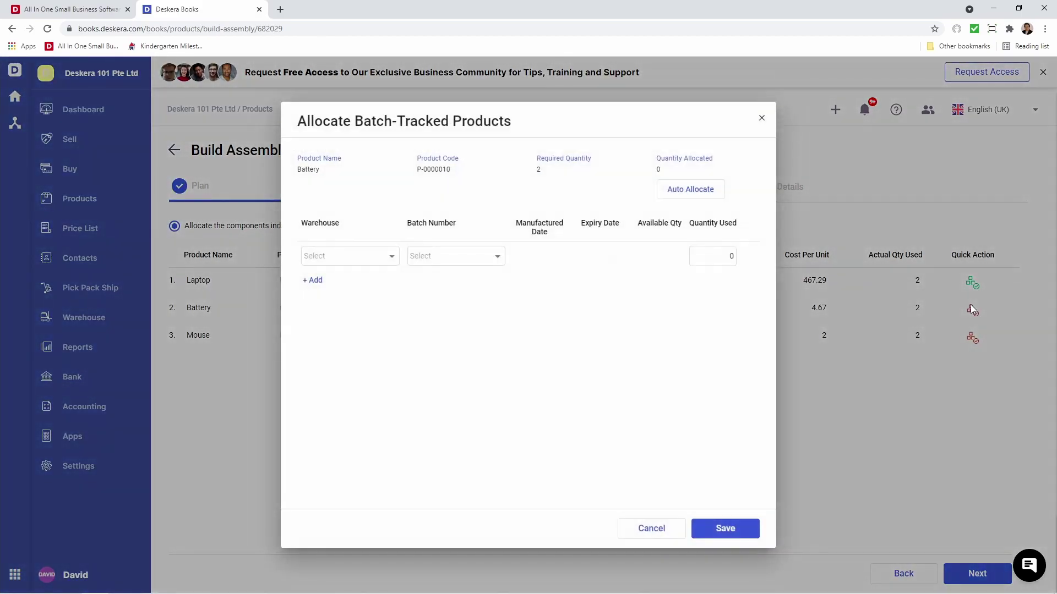
click(683, 193)
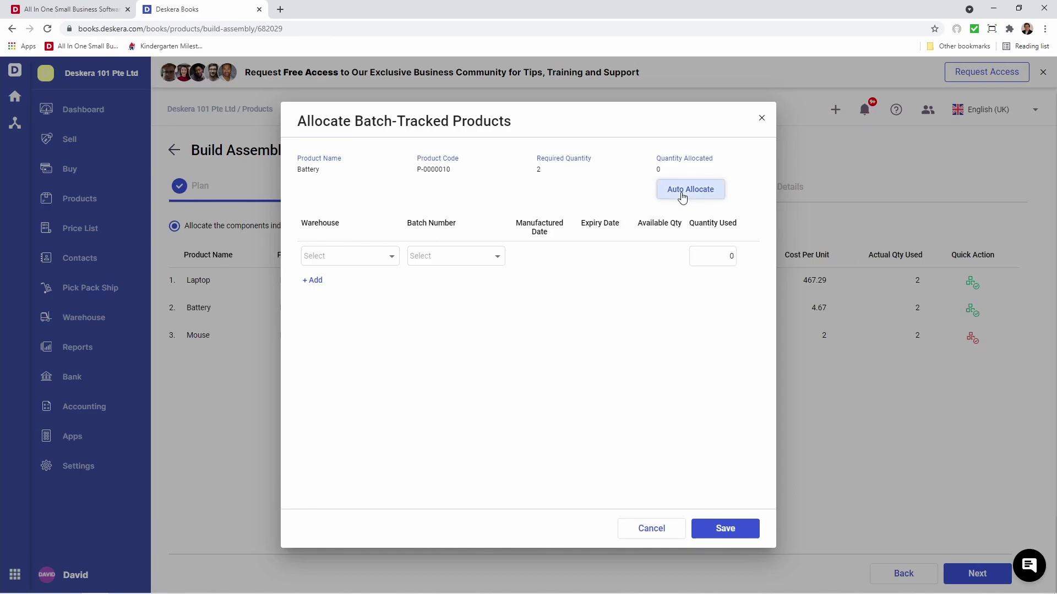
click(970, 343)
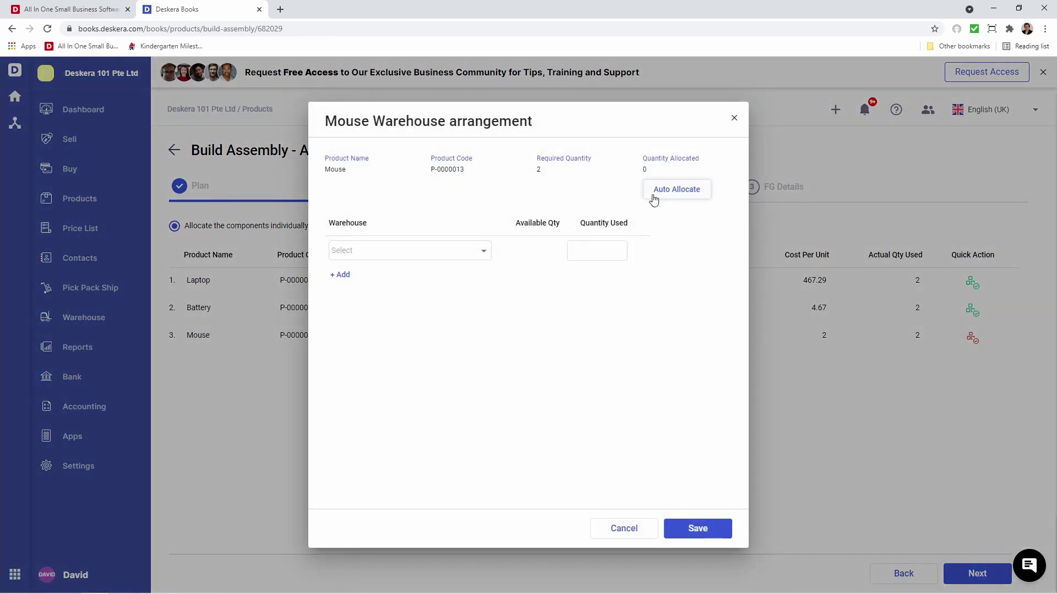
click(655, 195)
Proceed to the finished good details and select Jurong Warehouse for assembling the batch-managed laptop sets.
click(977, 574)
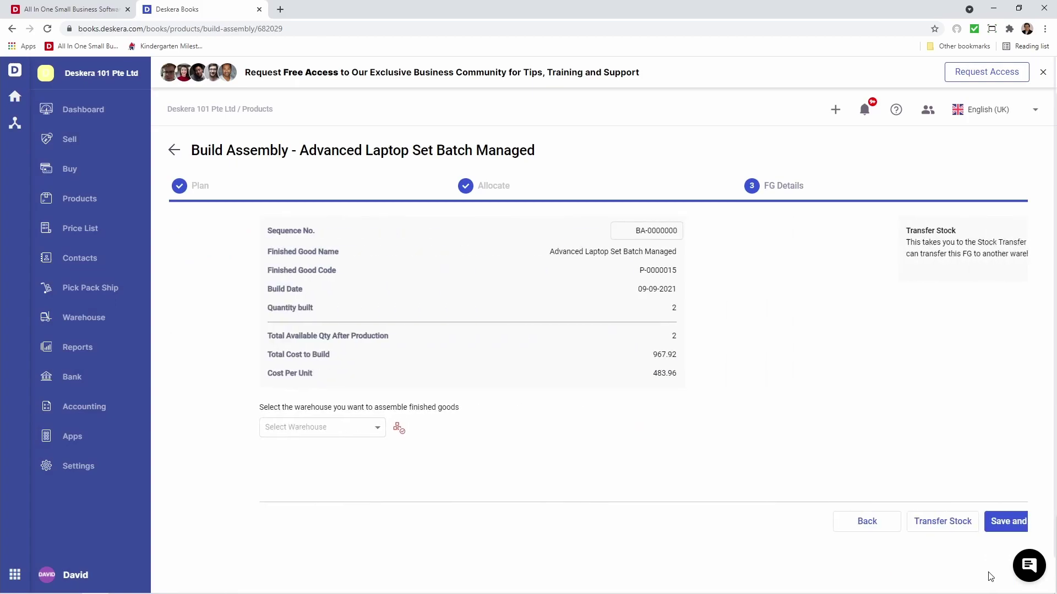
click(287, 429)
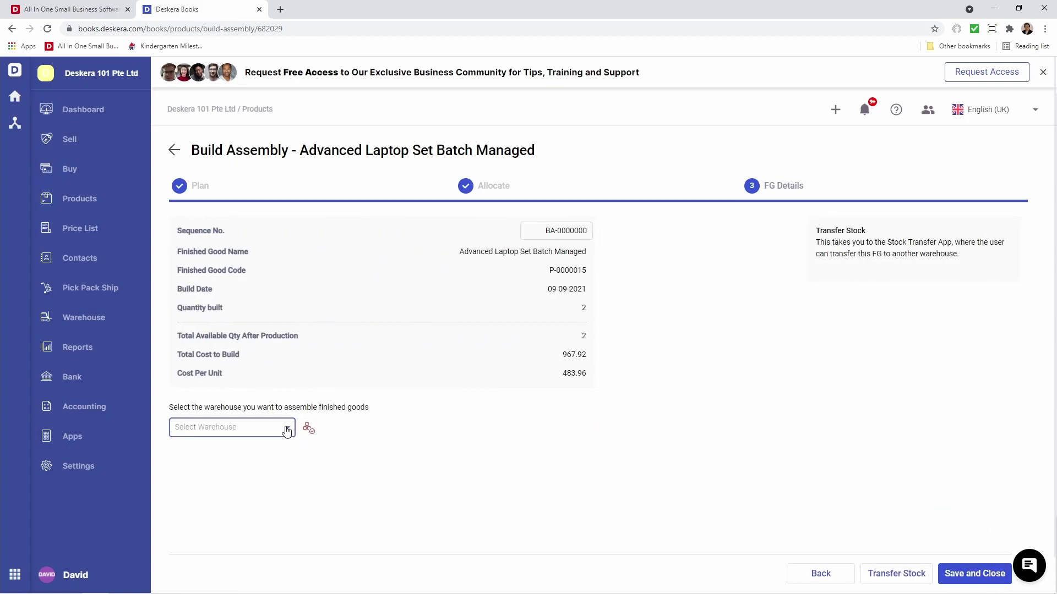
click(277, 433)
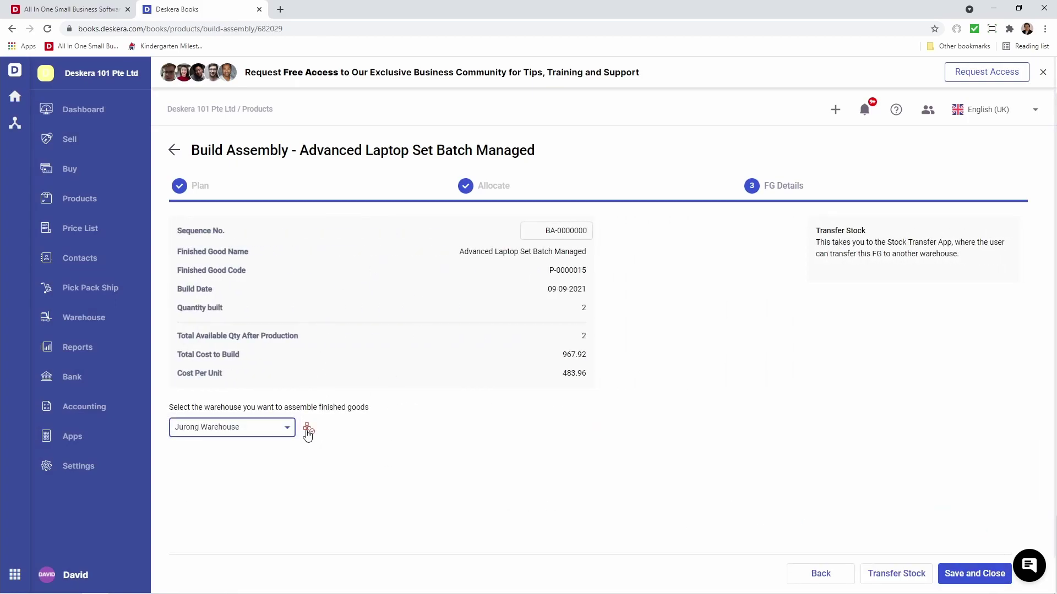
Assign both built units to batch BOMB-001, manufactured 09-09-2021 and expiring 09-09-2022, then save and close the build assembly.
click(308, 430)
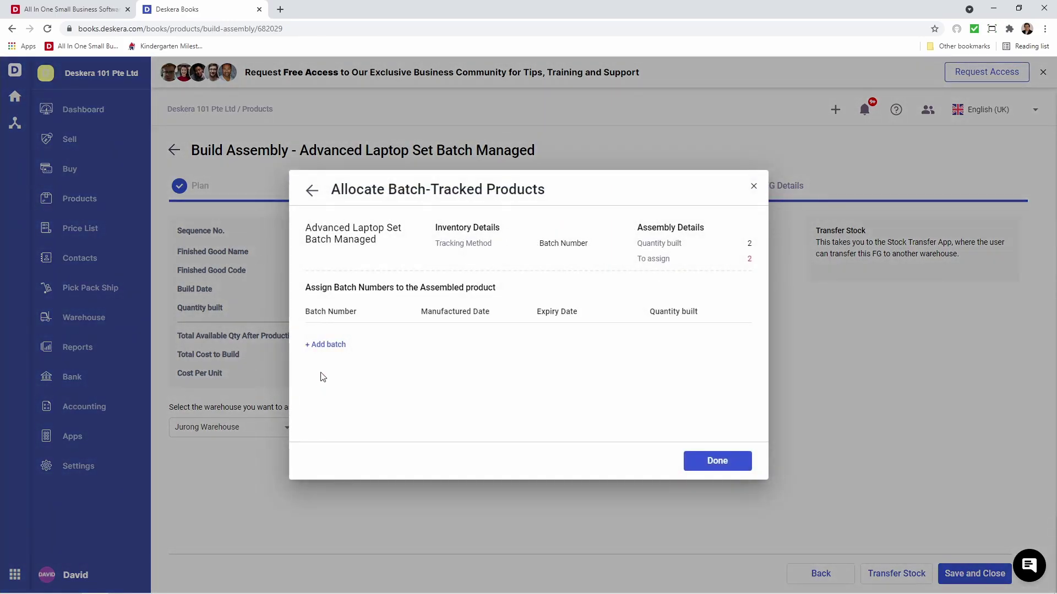
click(328, 346)
click(329, 342)
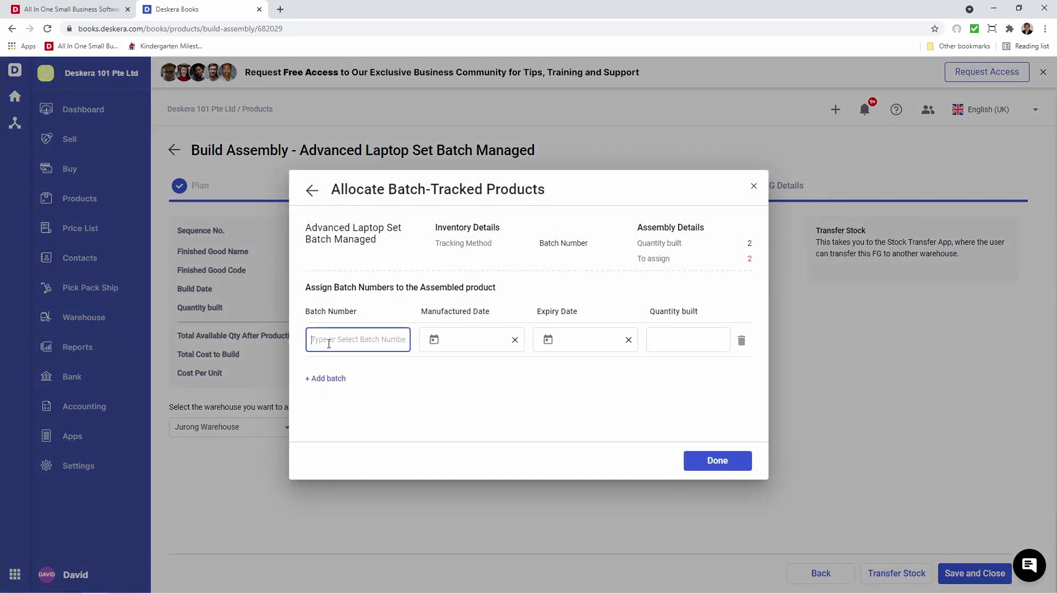
text(BOMB-001)
click(434, 339)
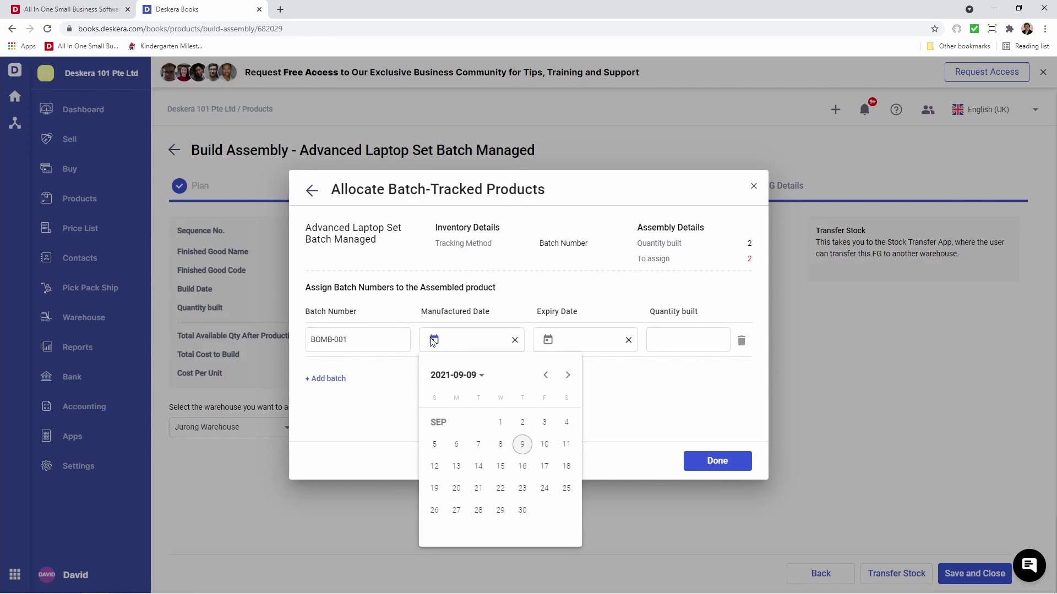
click(522, 444)
click(667, 344)
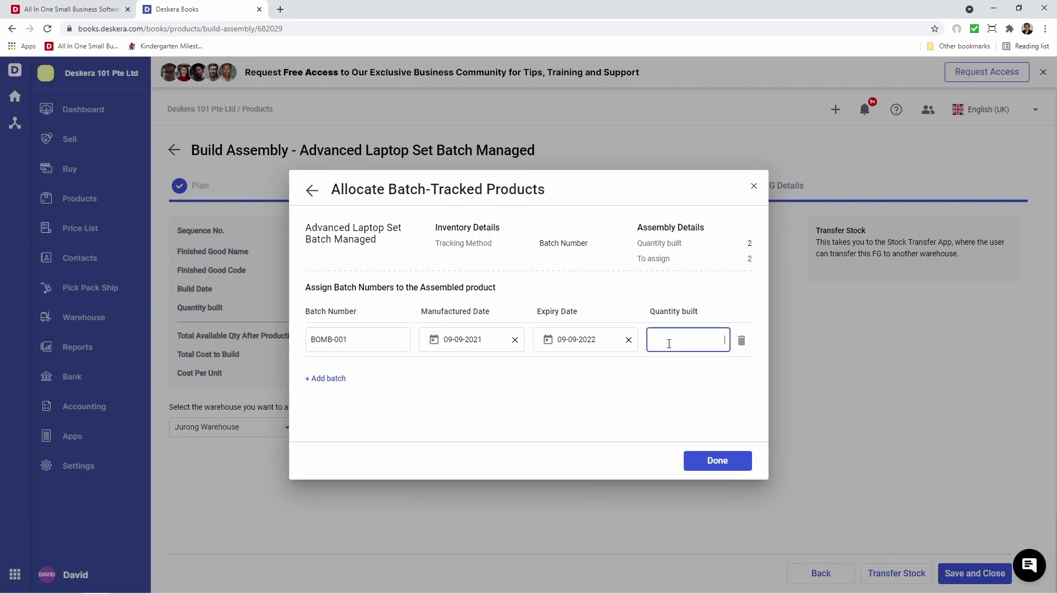
click(723, 462)
click(956, 573)
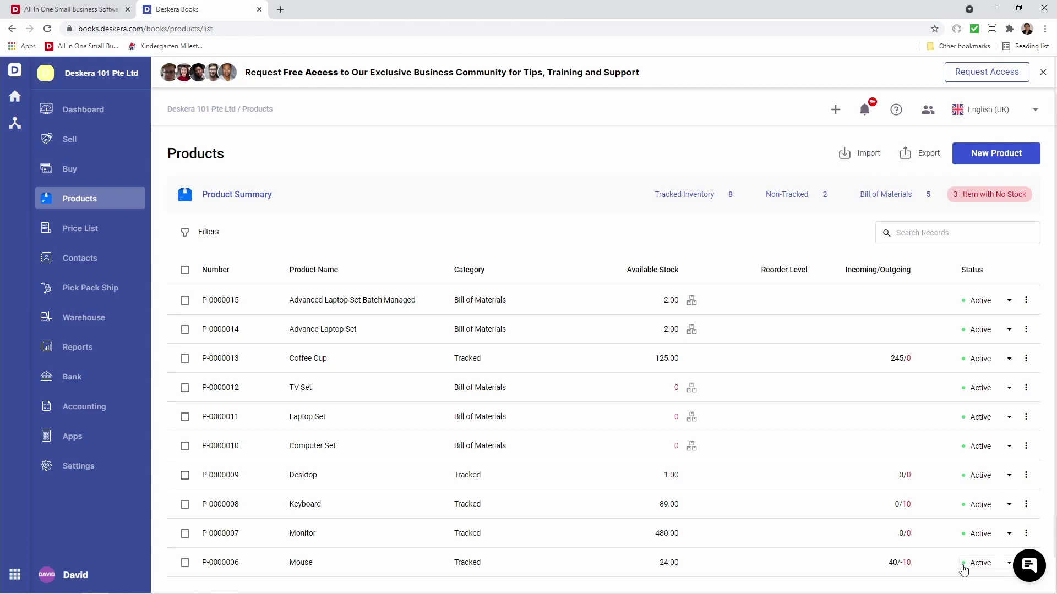
Start a new Bill of Materials product with "Advance Laptop Set Tracked" as both its name and description.
click(1007, 158)
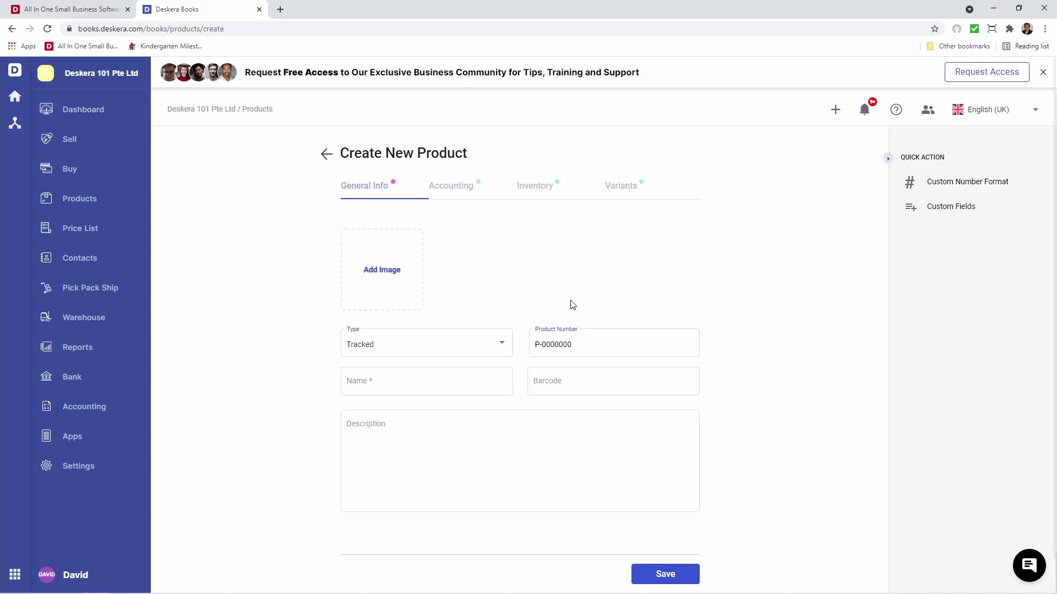
click(455, 345)
click(453, 367)
click(449, 385)
text(Advance Laptop Set Tracked)
click(425, 429)
text(Advance Laptop Set Tracked)
Set the unit of measurement of Advance Laptop Set Tracked to PIECES in its inventory details.
click(535, 187)
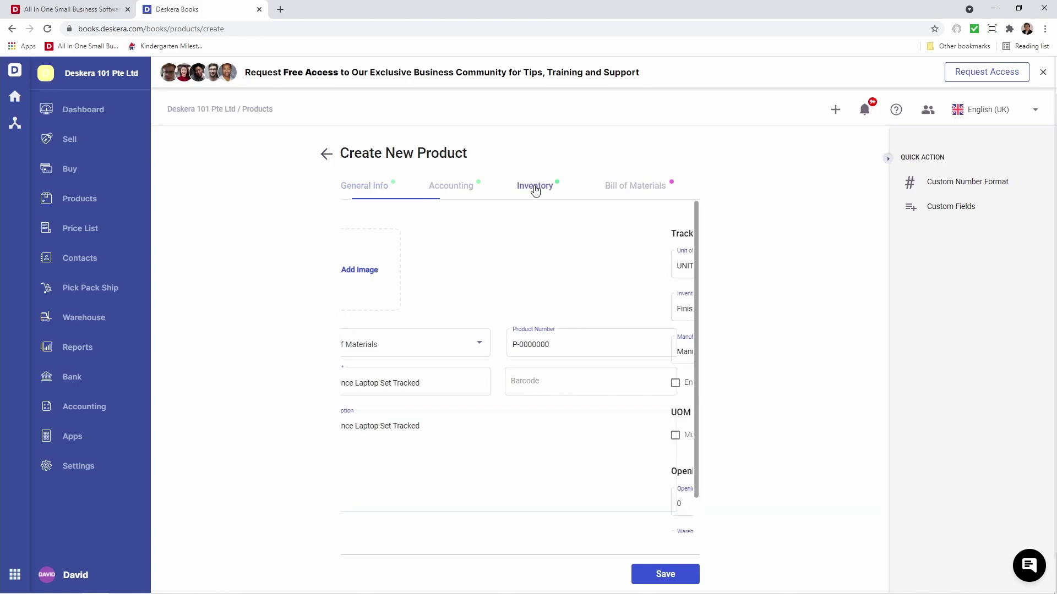
click(413, 266)
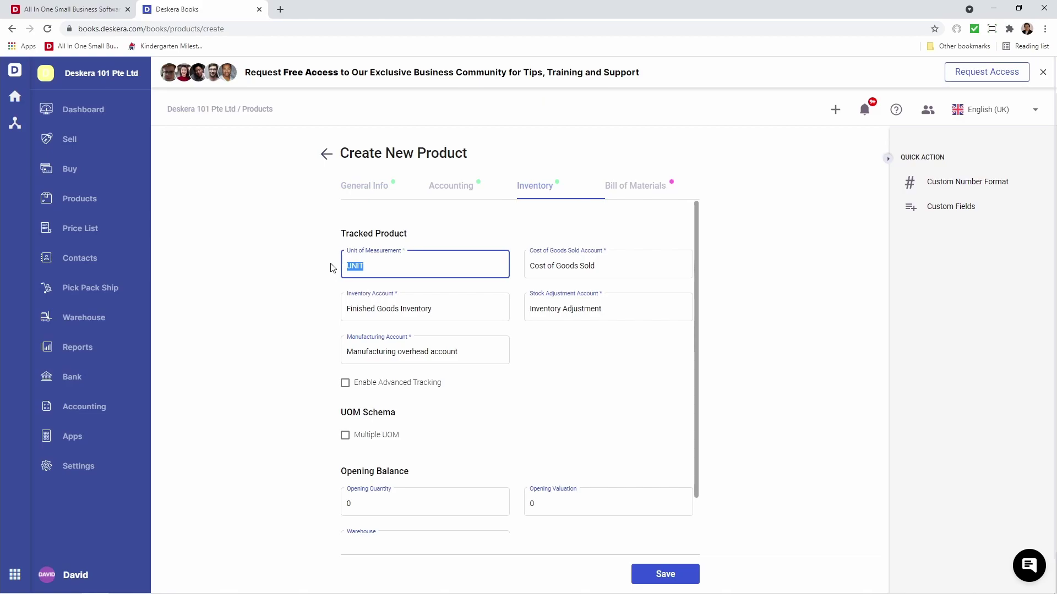
text(p)
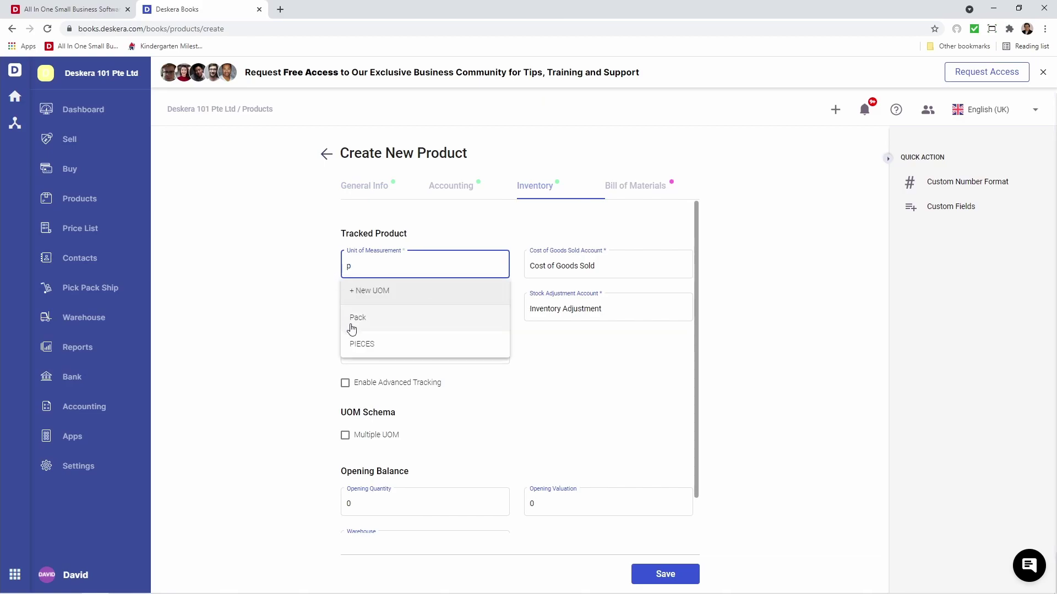
click(355, 343)
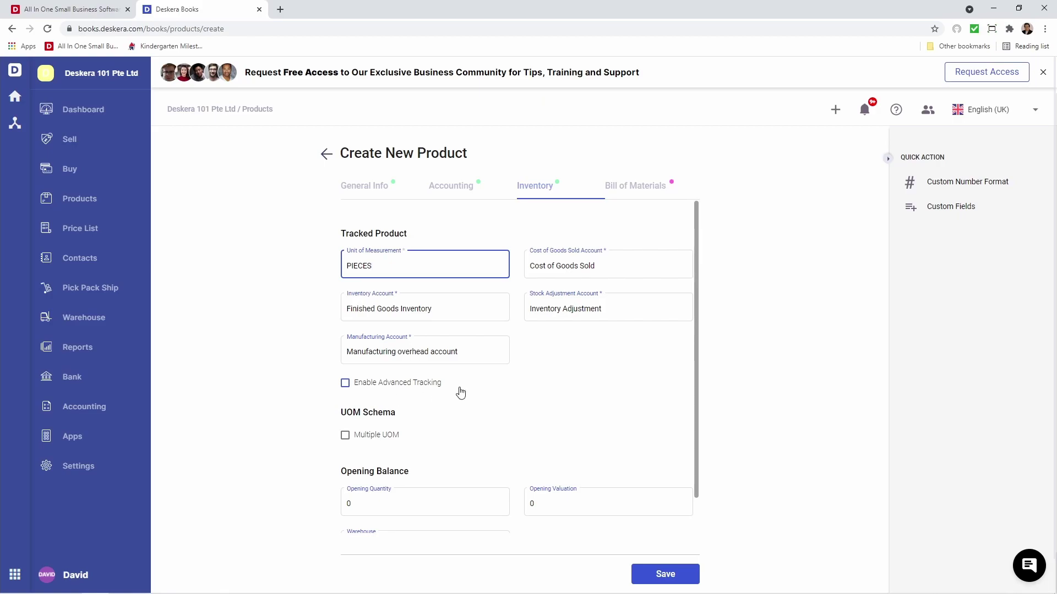
Add Laptop, Battery and Mouse as component products in the bill of materials of Advance Laptop Set Tracked.
click(627, 198)
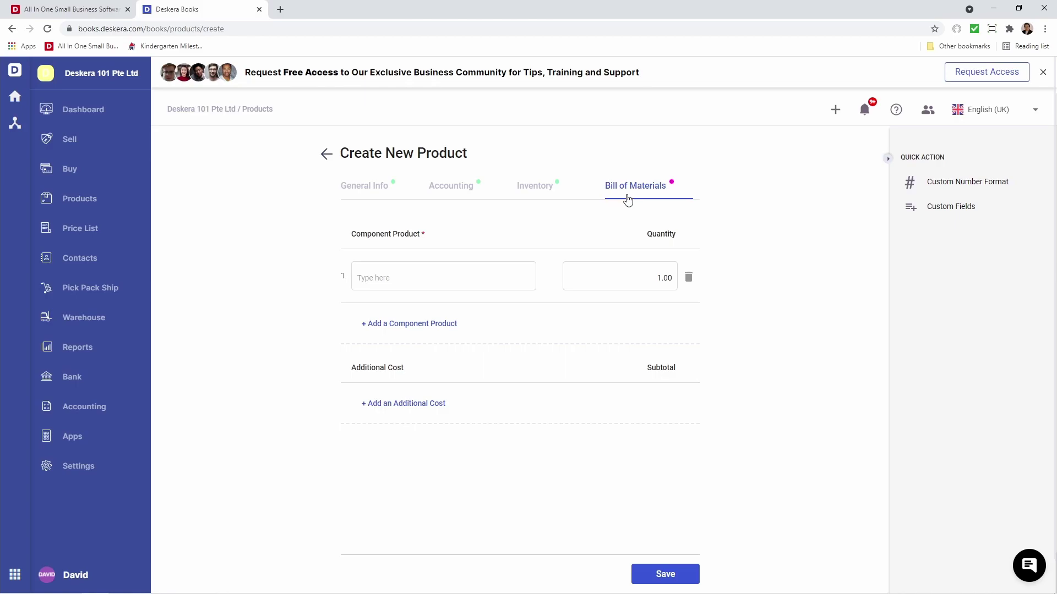
click(407, 283)
text(Lap)
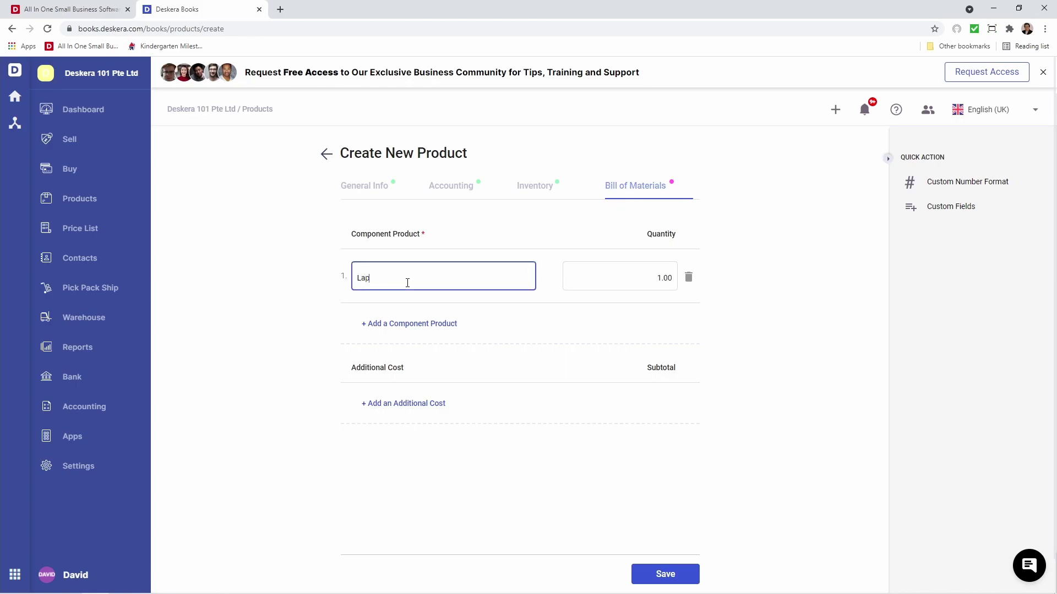
click(401, 307)
click(393, 322)
click(375, 336)
text(bat)
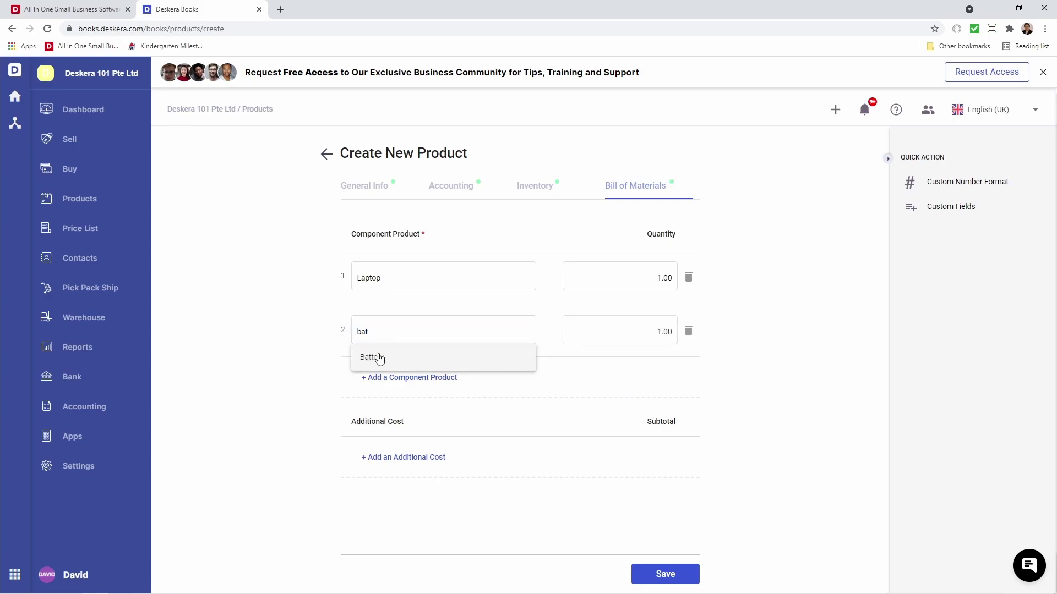
click(372, 358)
click(378, 378)
click(373, 388)
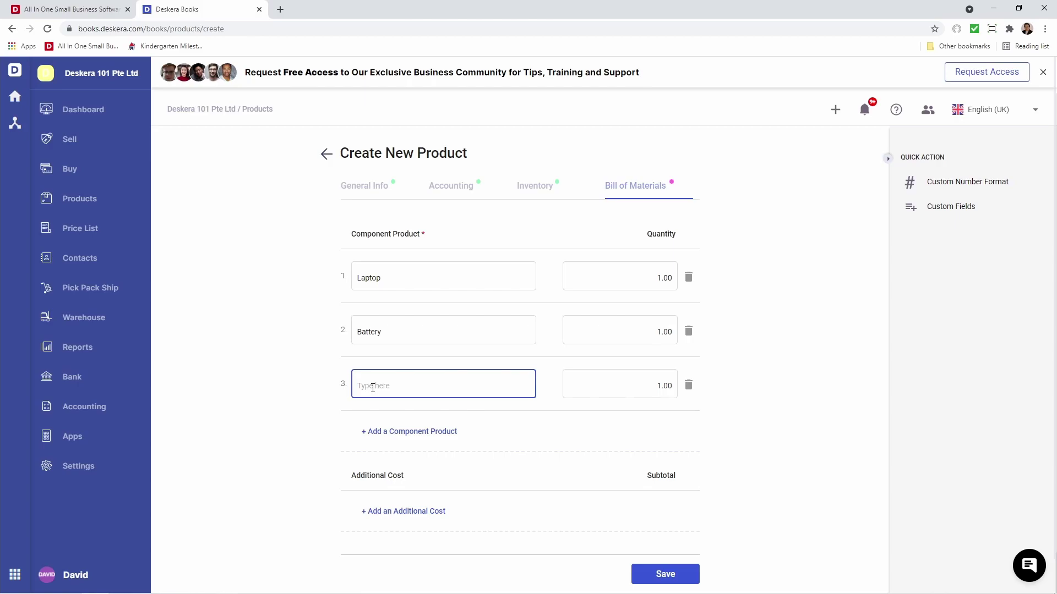
text(Mo)
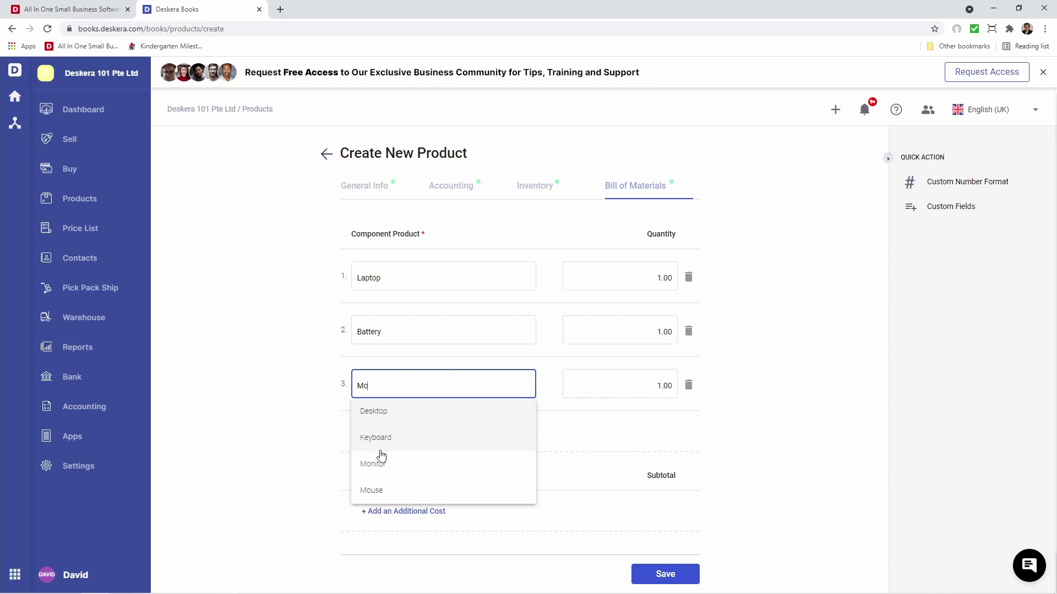
click(389, 491)
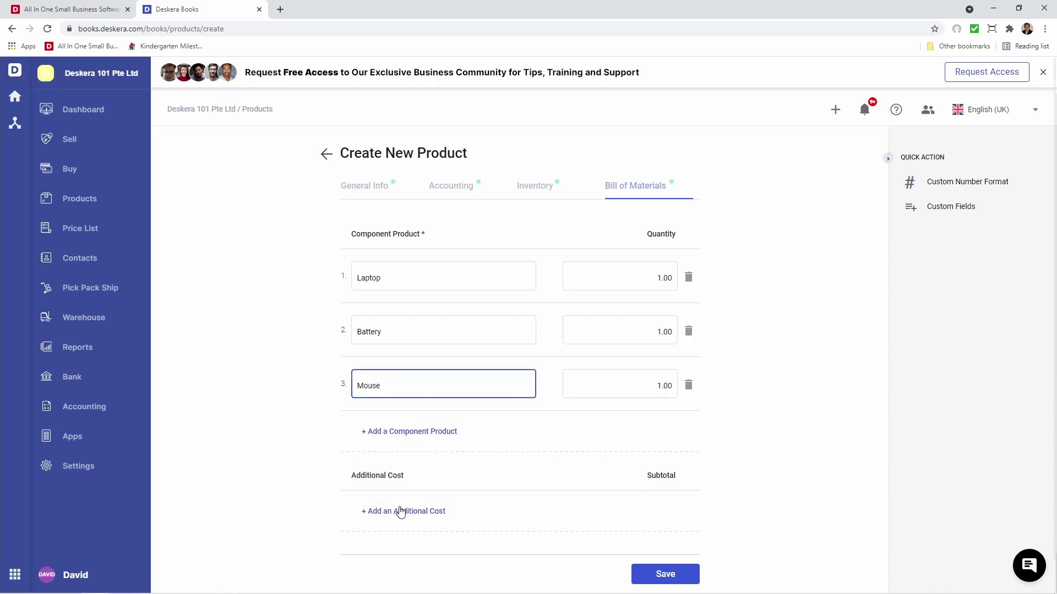
Add an additional cost named Assembly to the bill of materials and save the product.
click(400, 512)
click(455, 522)
text(Assembly)
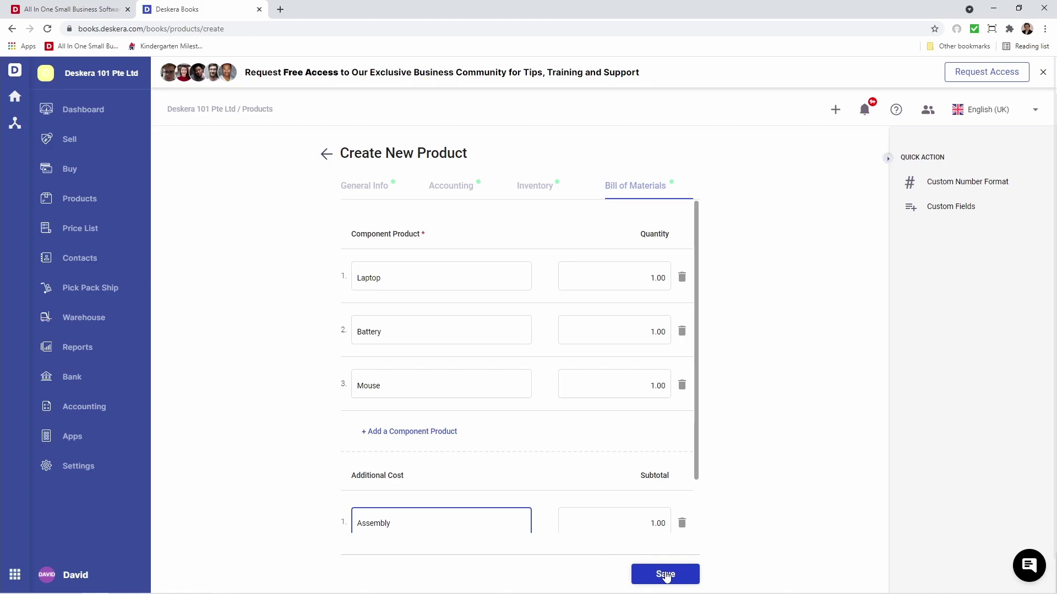
click(666, 574)
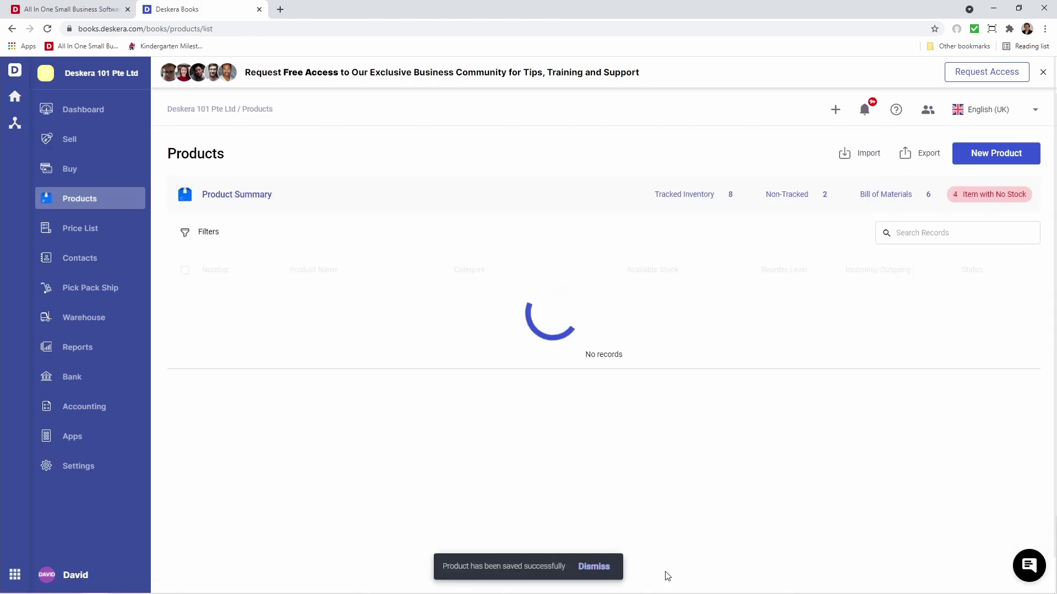
Plan a build assembly of 5 Advance Laptop Set Tracked units, enter a memo and proceed to component allocation.
click(692, 300)
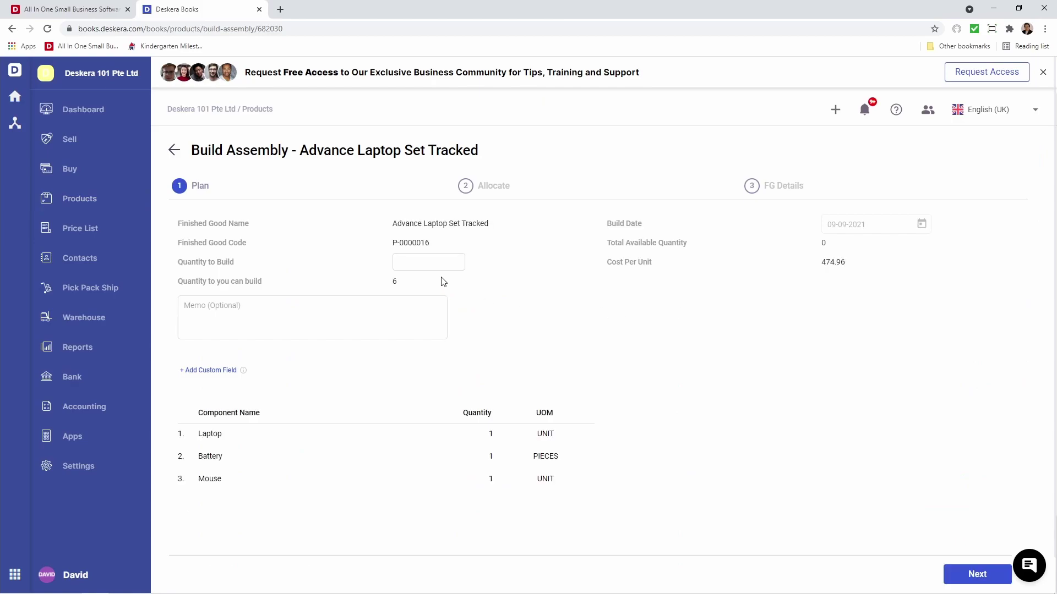
click(445, 266)
click(417, 308)
text(Mem)
click(975, 574)
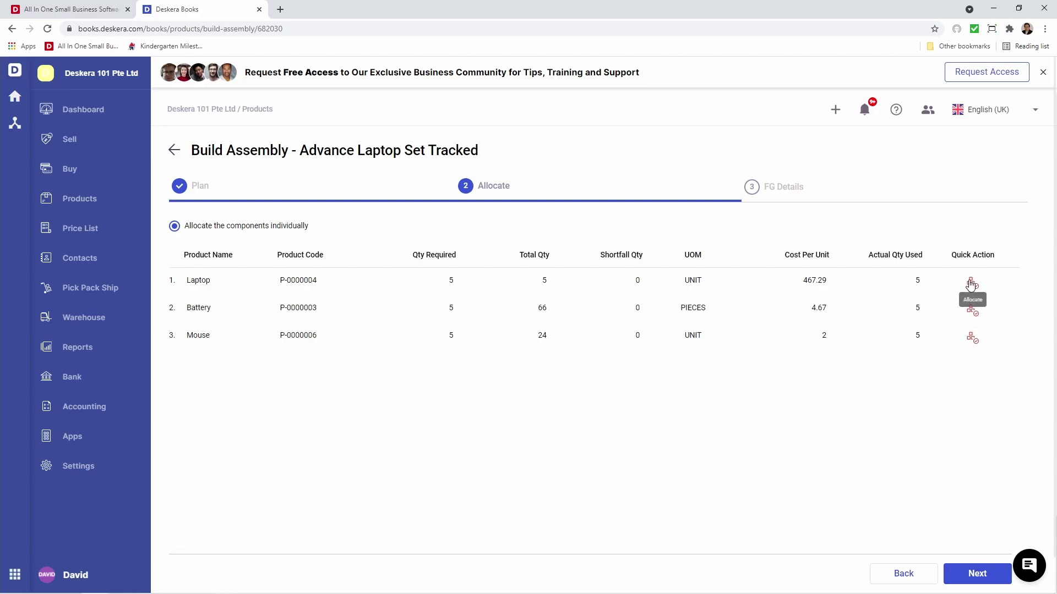
Allocate 5 units each of Laptop, Battery and Mouse to the build, using auto allocation for Battery and Mouse.
click(971, 284)
click(375, 175)
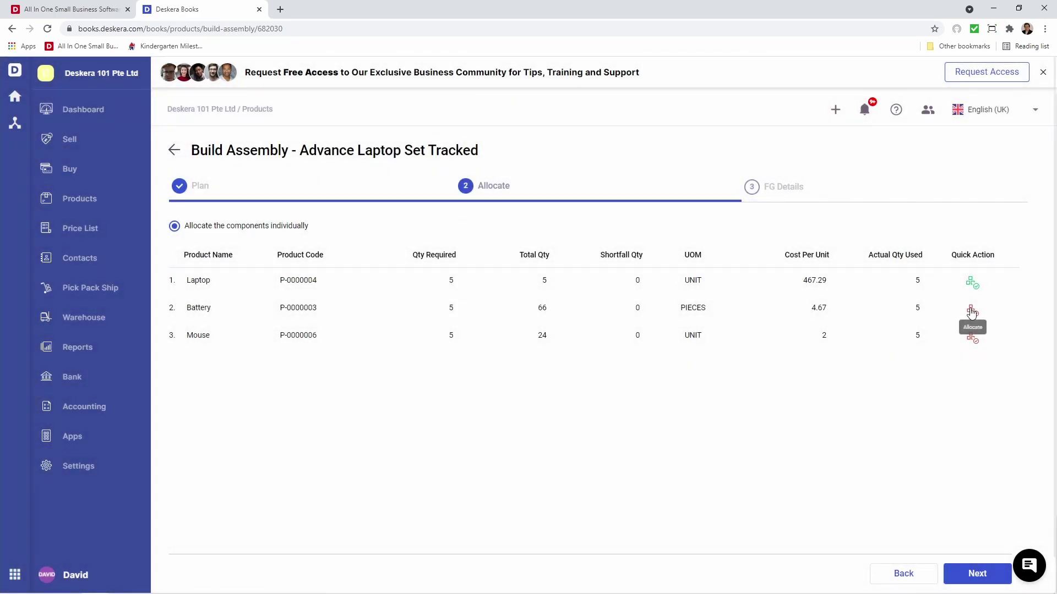
click(970, 312)
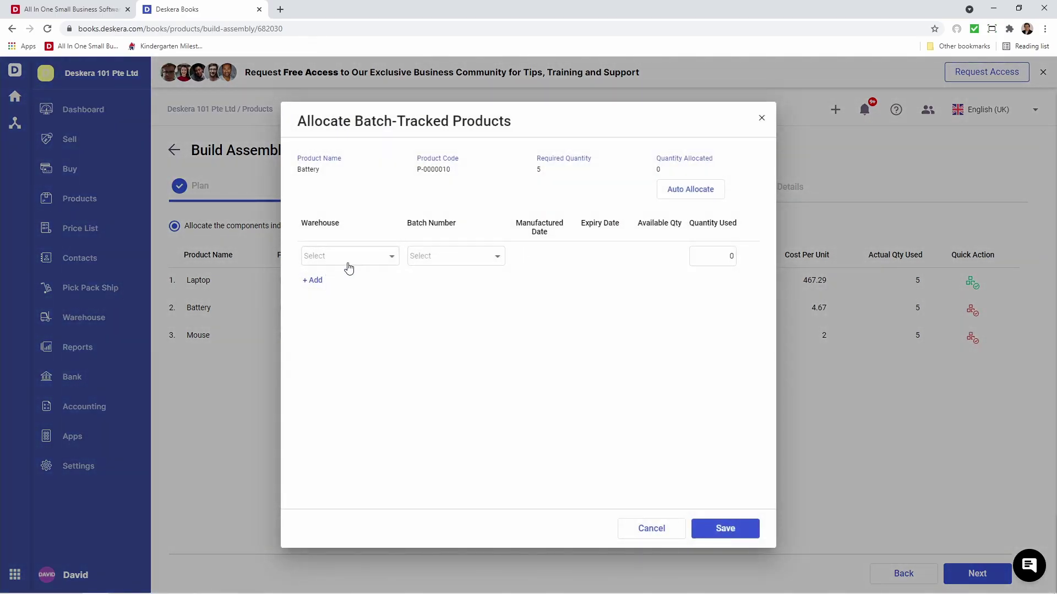
click(692, 189)
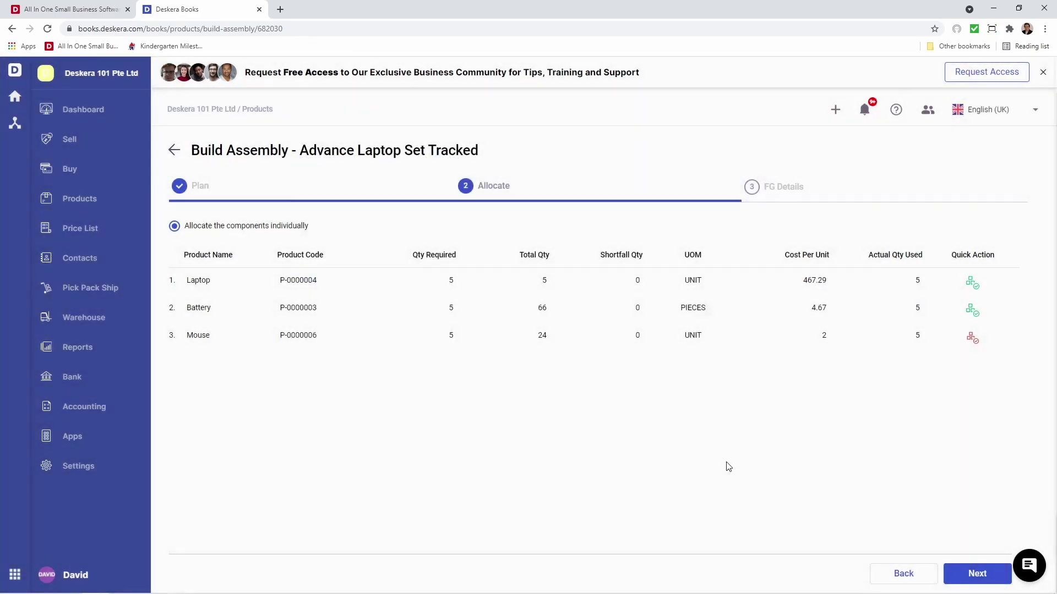
click(971, 337)
click(681, 188)
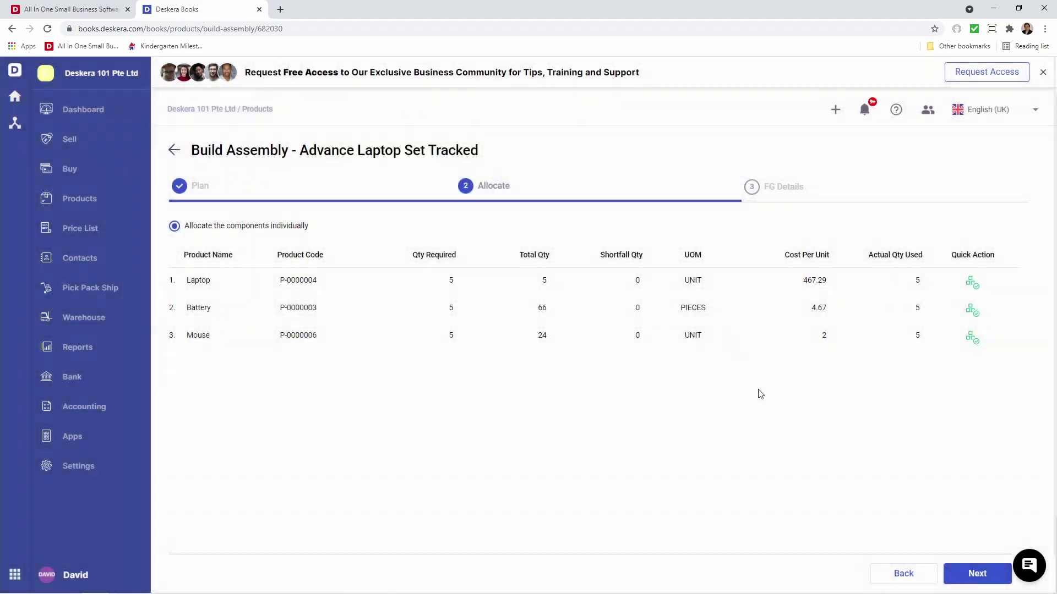
Proceed to the finished good details, choose Jurong Warehouse for the assembled laptop sets, then save and close the build.
click(972, 572)
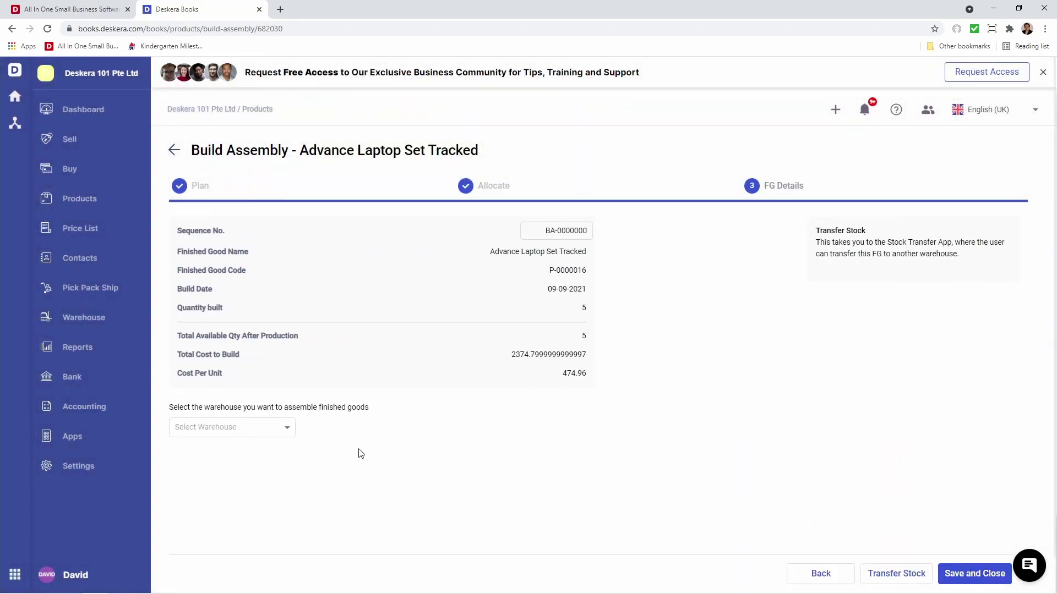
click(281, 432)
click(283, 432)
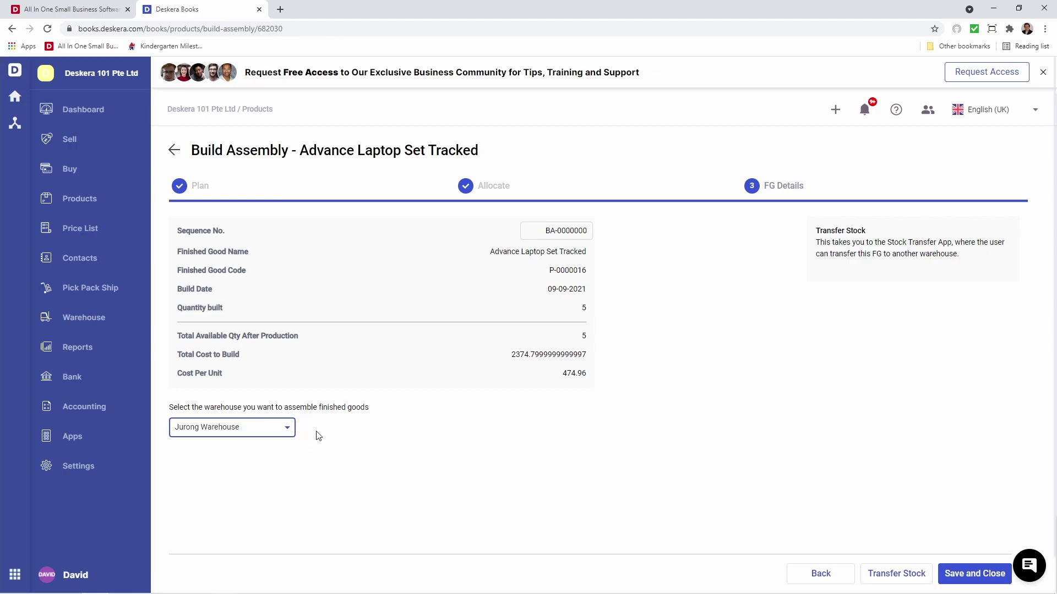
click(972, 574)
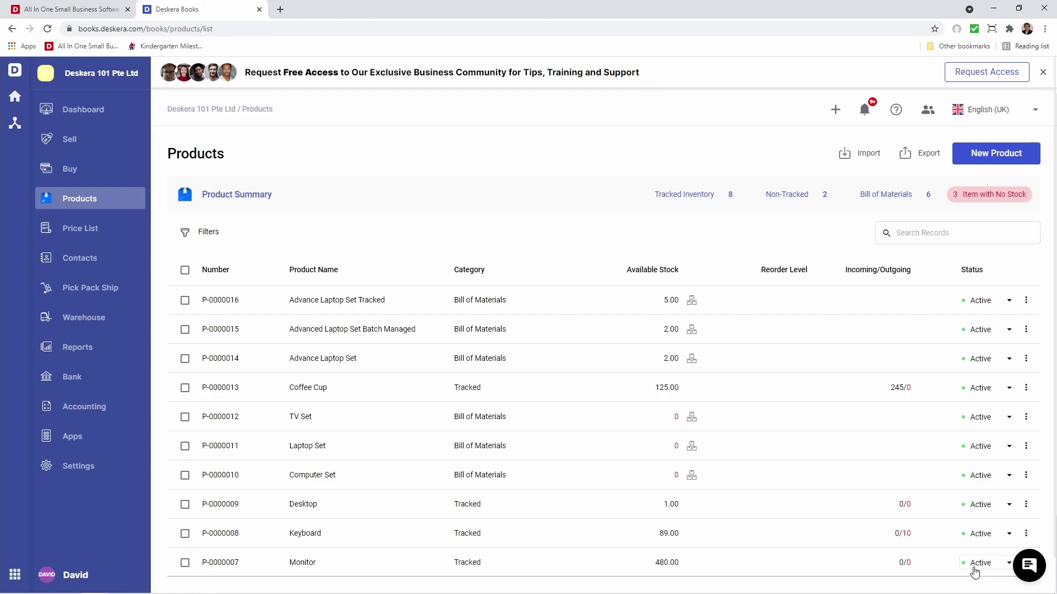
Start a new product named "Desktop Computer Set" and set its type to Bill of Materials.
click(1010, 154)
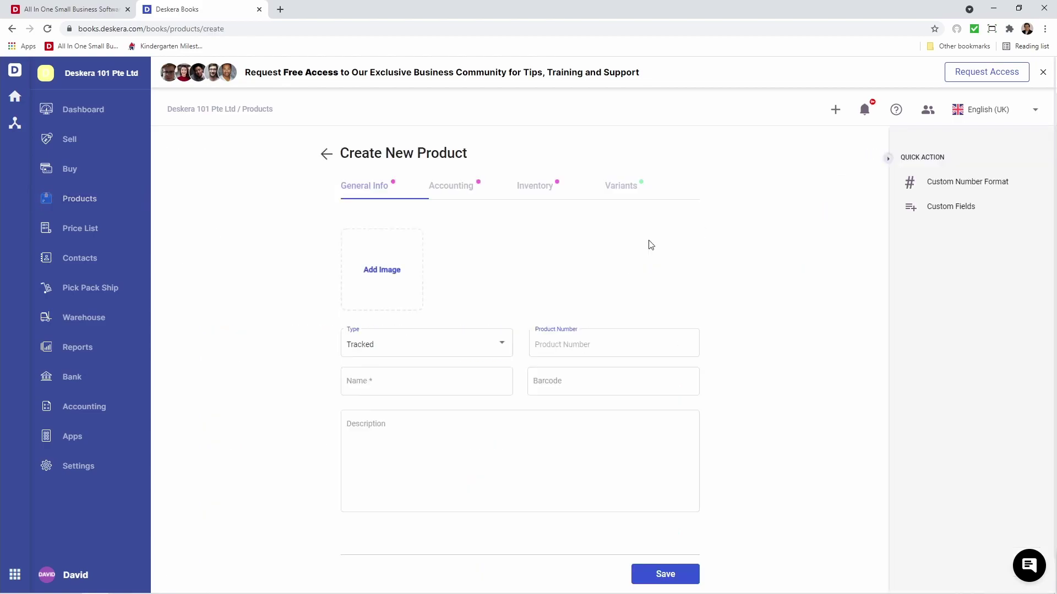
click(363, 380)
text(Desktop Computer Set)
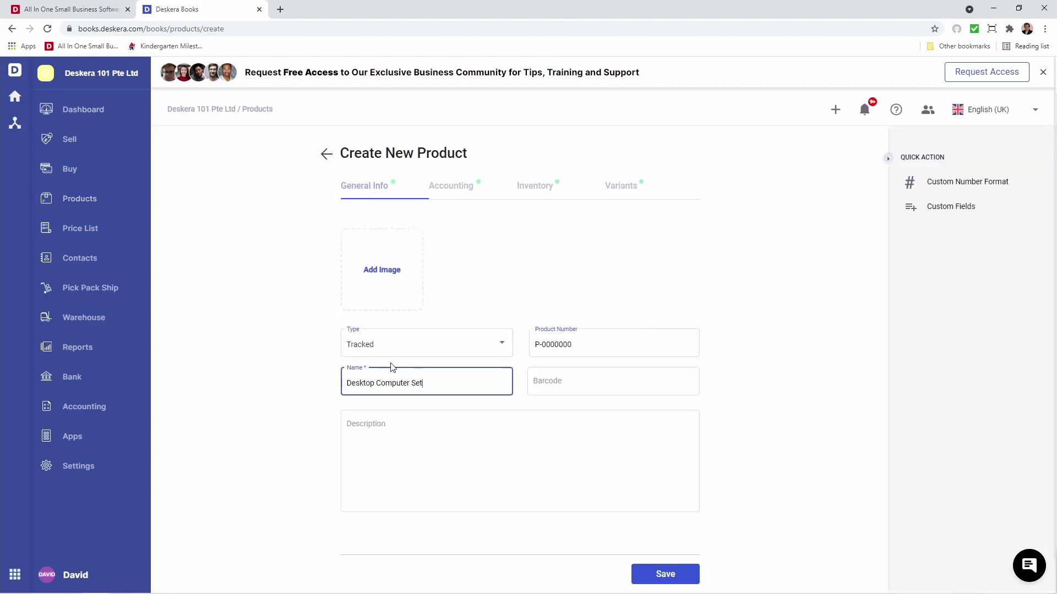
click(408, 350)
click(404, 366)
click(375, 437)
Set the unit of measurement of Desktop Computer Set to Set in its inventory details.
click(534, 186)
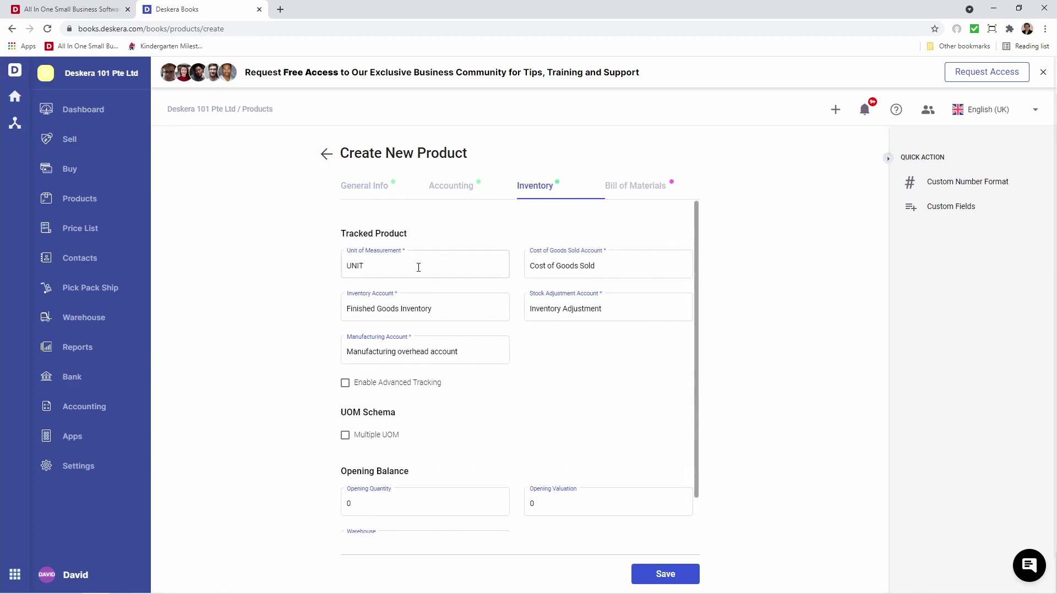
click(419, 267)
key(BackSpace)
key(BackSpace)
key(BackSpace)
key(BackSpace)
text(se)
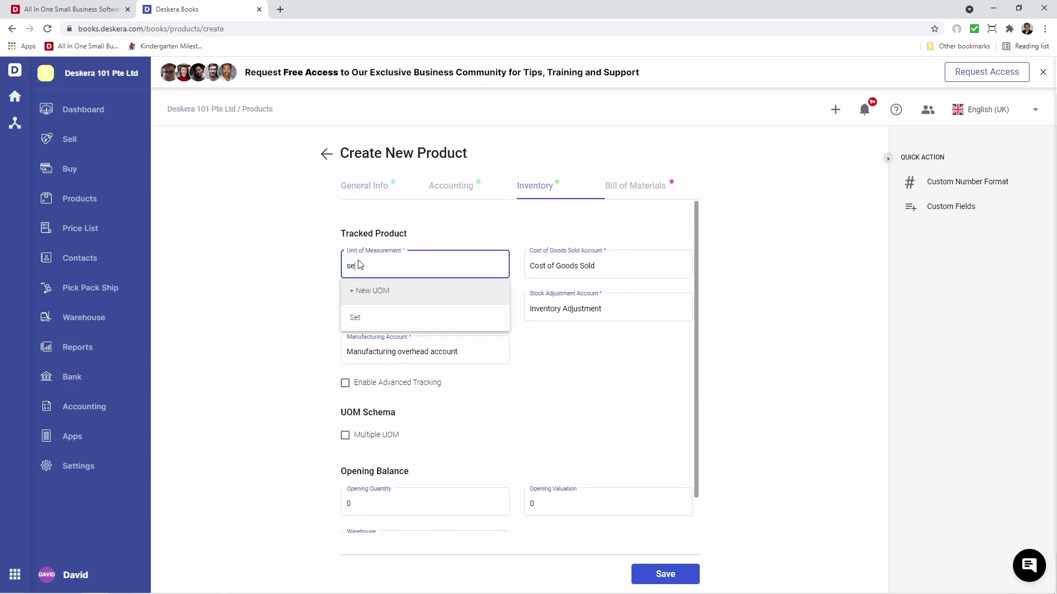
click(374, 329)
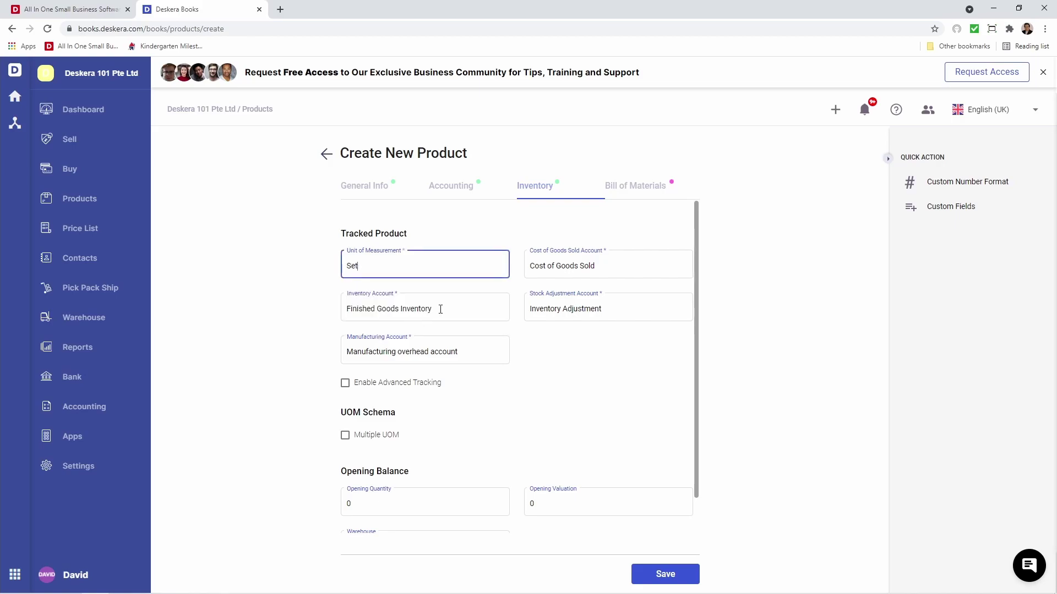
Add Monitor and Mouse as the first two component products in the Desktop Computer Set's bill of materials.
click(636, 190)
click(450, 275)
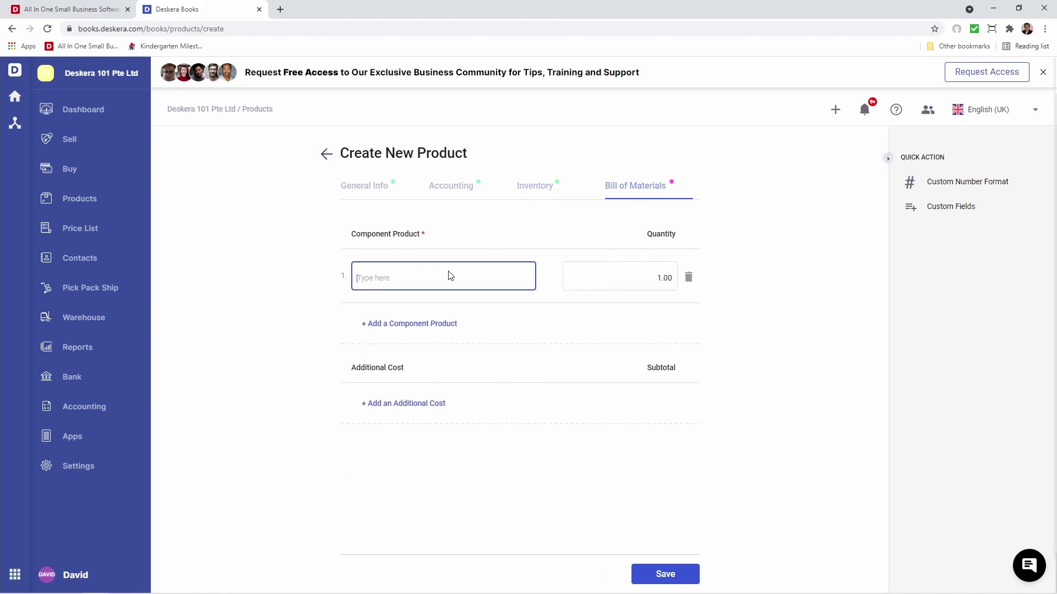
text(Mon)
click(438, 298)
click(425, 323)
click(401, 330)
text(Mo)
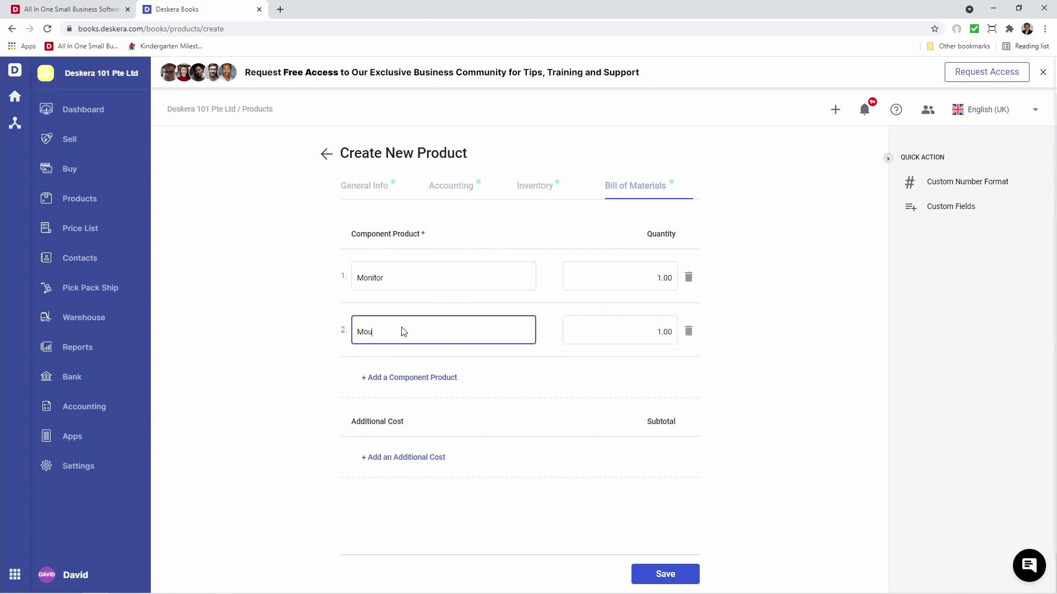
click(391, 434)
Add Keyboard as the third component product and save the Desktop Computer Set product.
click(396, 377)
click(387, 383)
text(Ke)
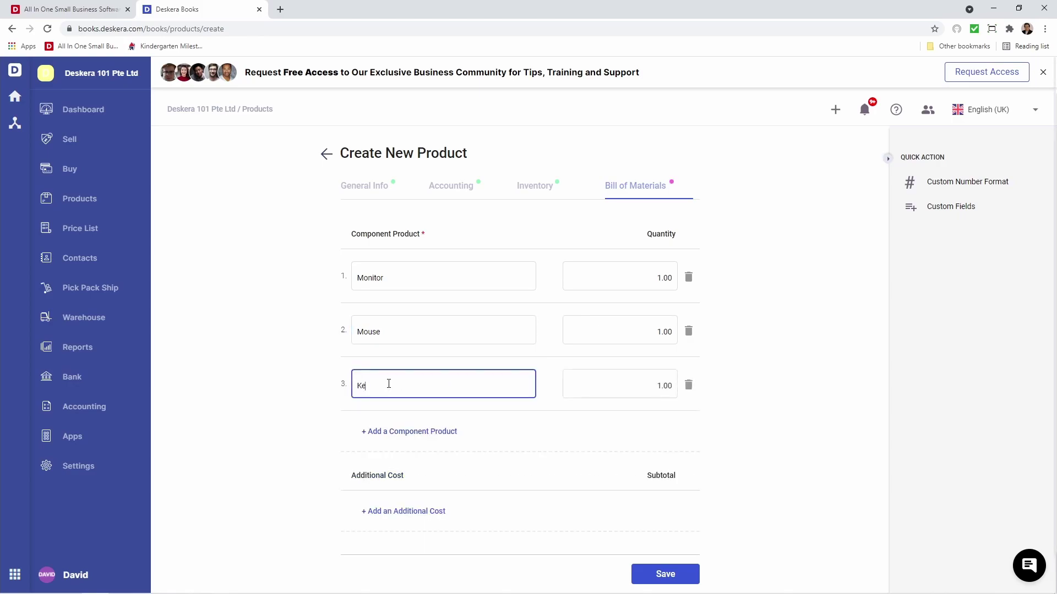
text(y)
click(383, 410)
click(665, 573)
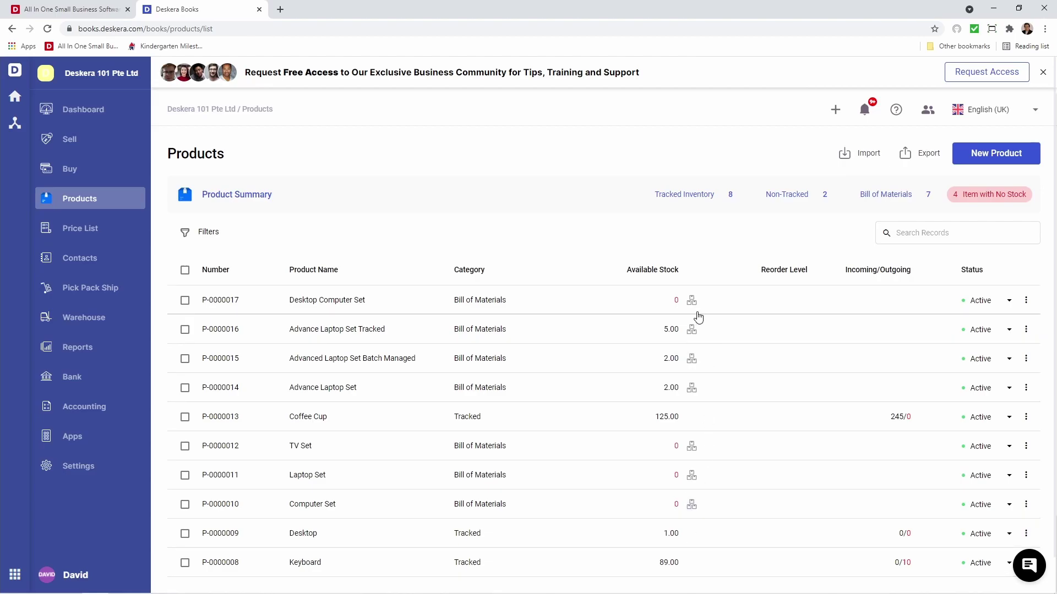
Plan a build assembly of 19 Desktop Computer Set units with the memo "Memo" and proceed to component allocation.
click(692, 301)
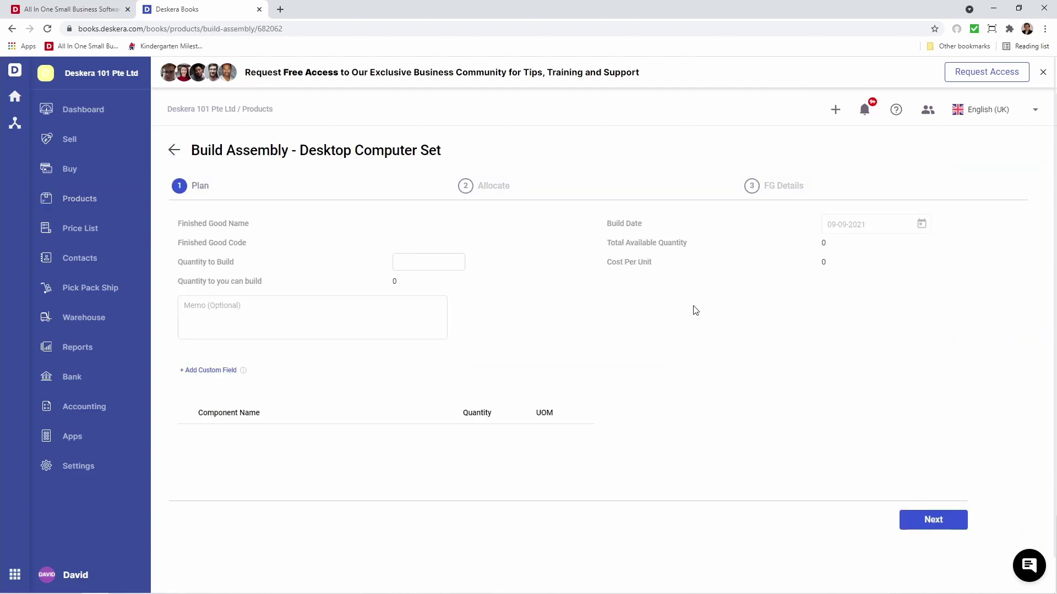
click(444, 264)
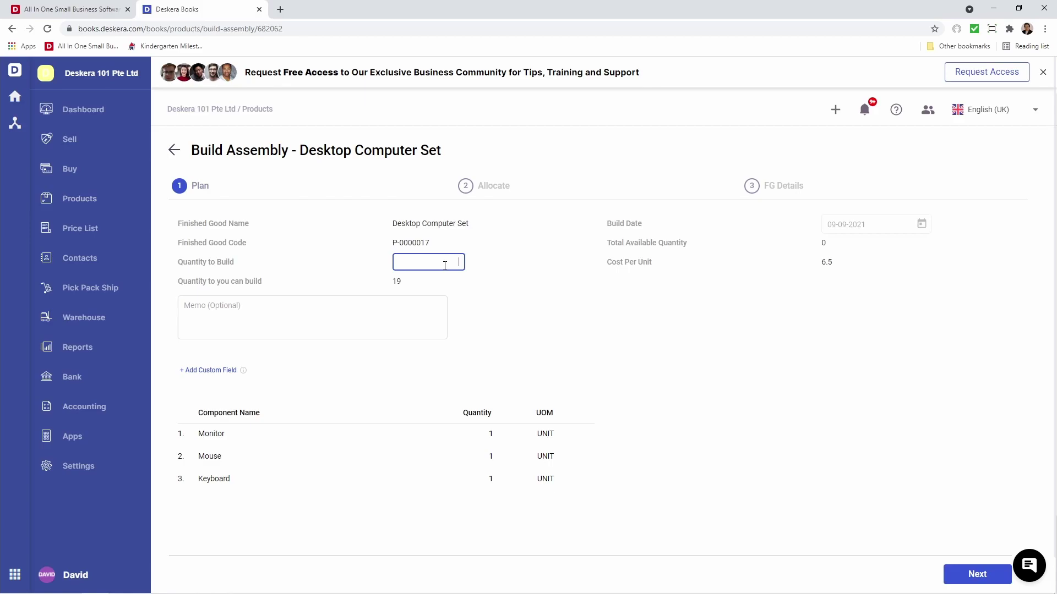
text(19)
click(386, 328)
text(Memo)
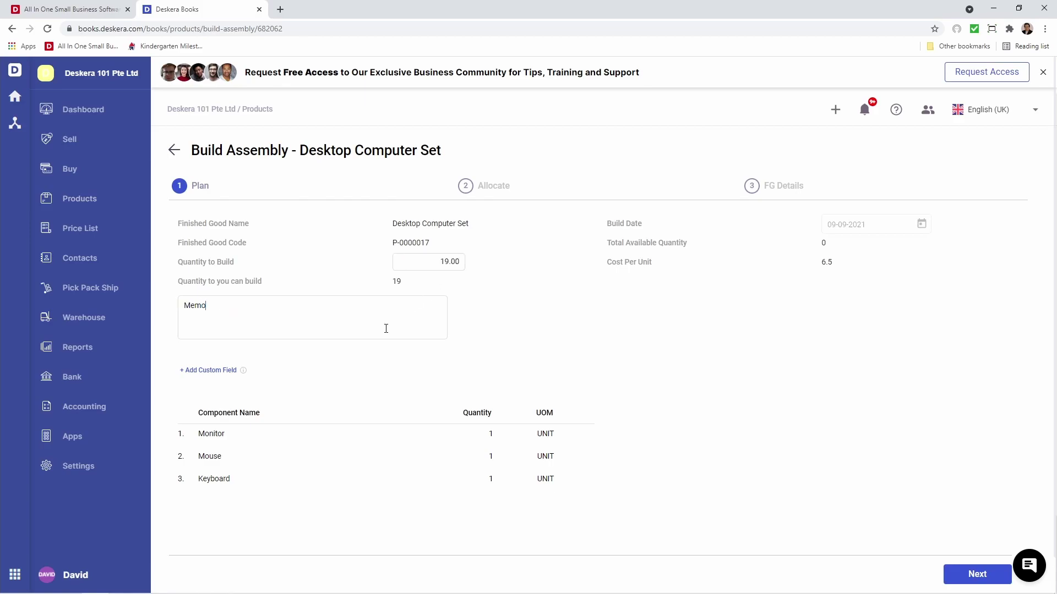
click(953, 572)
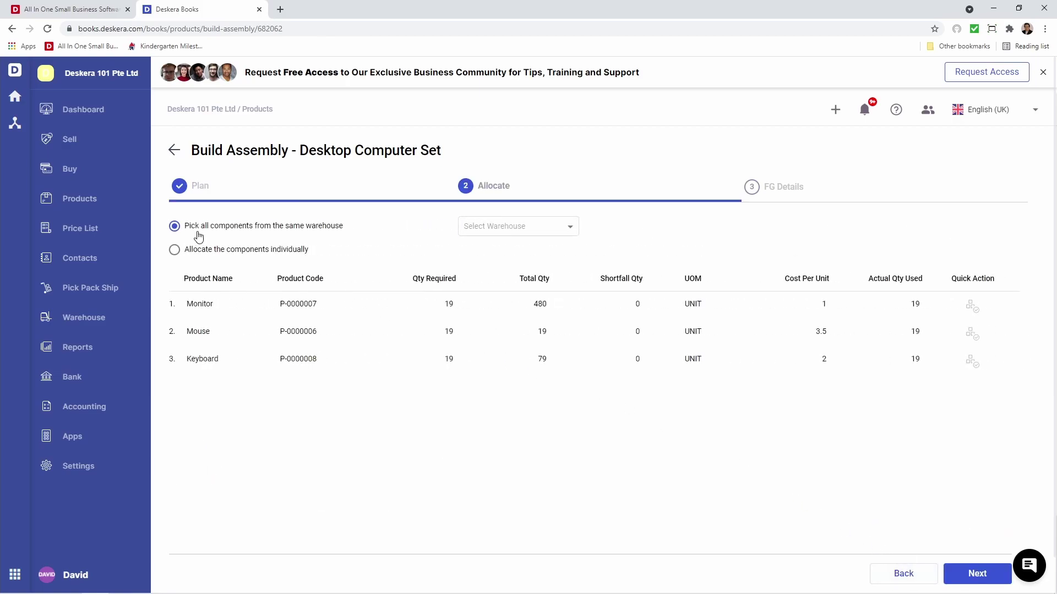
Try individual allocation and same-warehouse picking, comparing component shortfalls between Primary Warehouse and Jurong Warehouse.
click(174, 250)
click(175, 226)
click(538, 233)
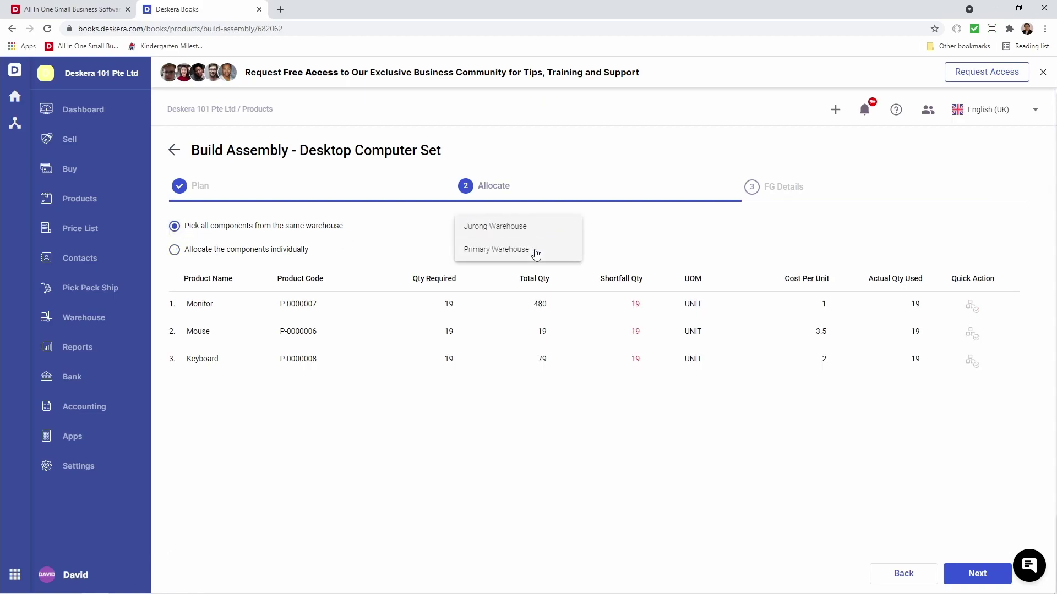
click(535, 254)
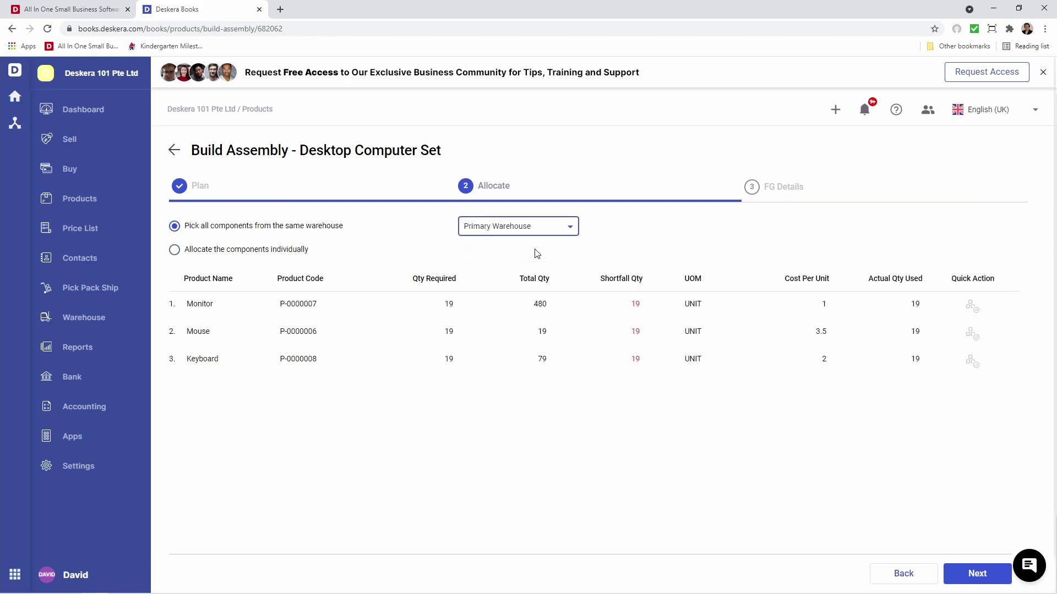
click(516, 226)
click(512, 204)
click(521, 232)
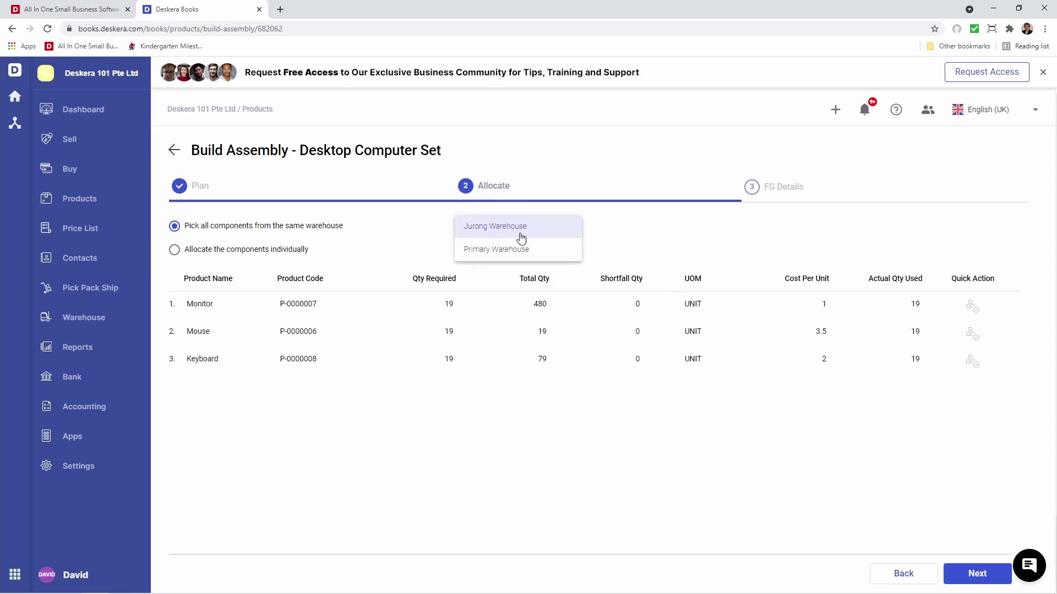
click(516, 254)
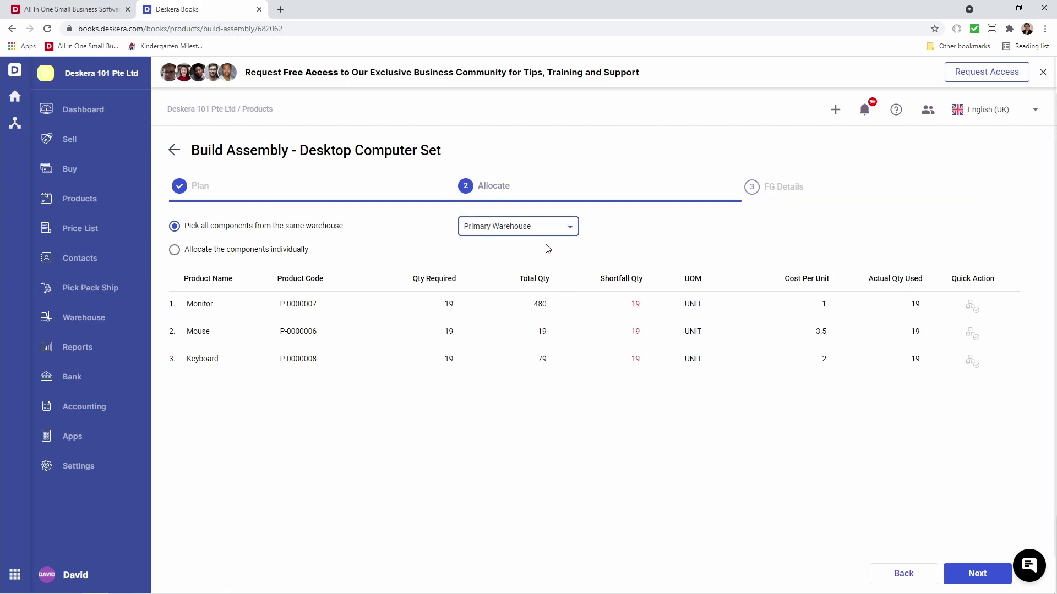
Pick all Desktop Computer Set components from Jurong Warehouse and proceed to the finished good details.
click(517, 227)
click(512, 206)
click(973, 572)
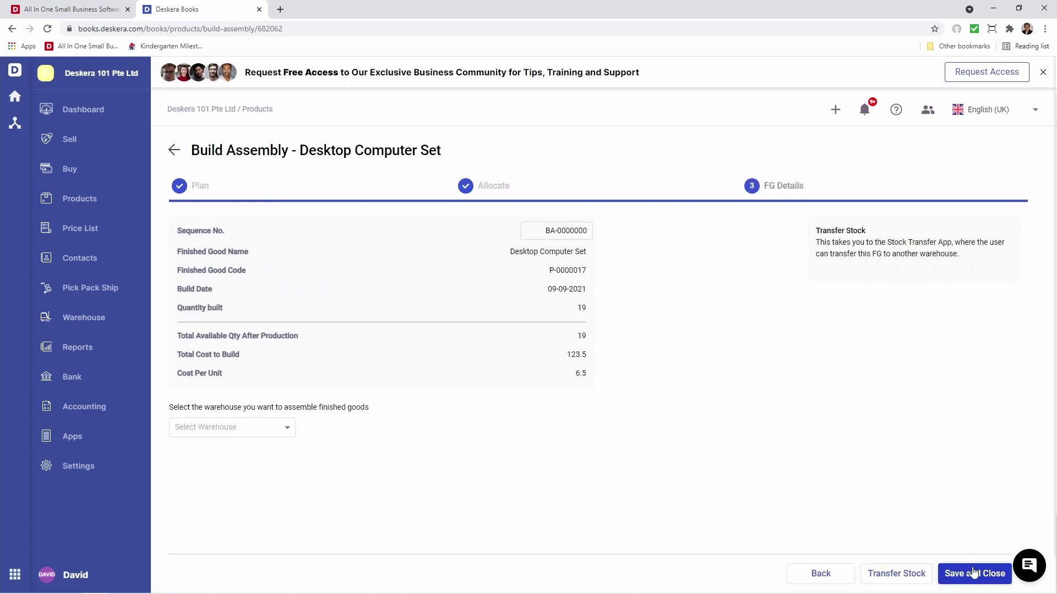
Choose Jurong Warehouse for assembling the finished Desktop Computer Sets and save the build assembly.
click(297, 432)
click(290, 428)
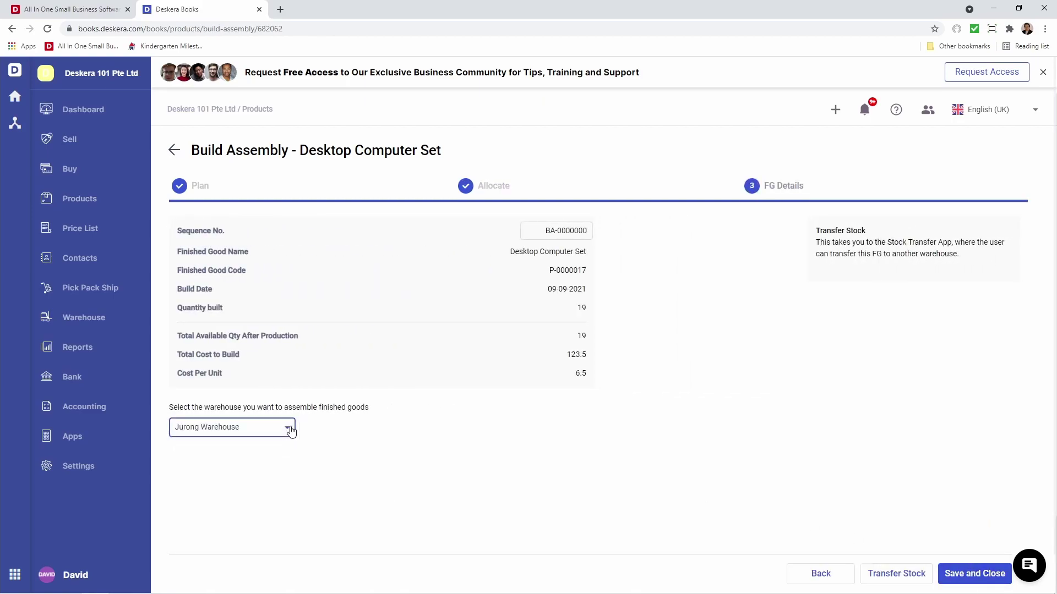
click(948, 574)
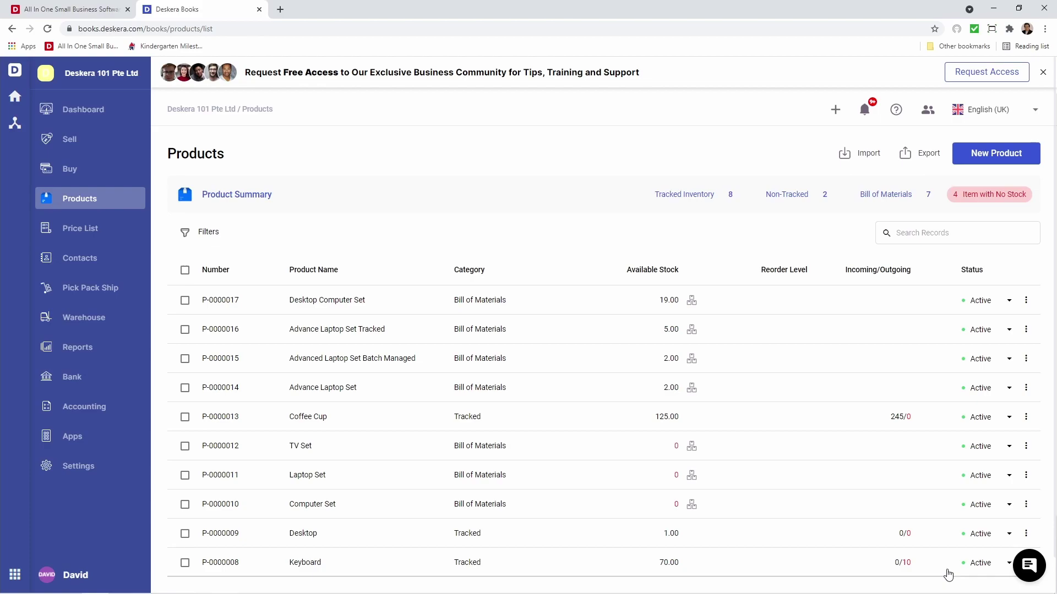
Start a new product of type Bill of Materials named "Mouse Set".
click(1016, 154)
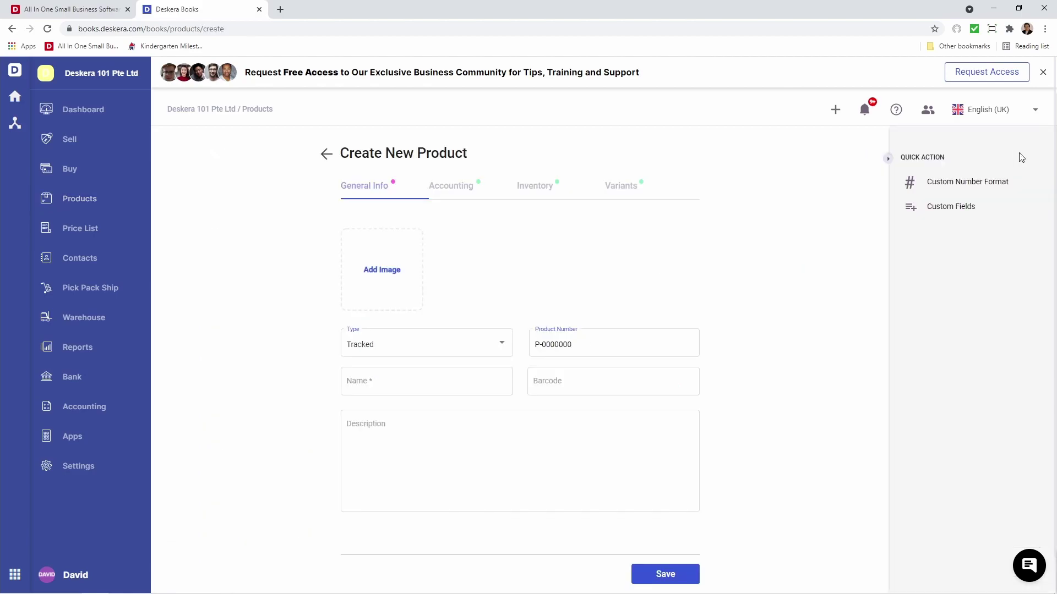
click(455, 346)
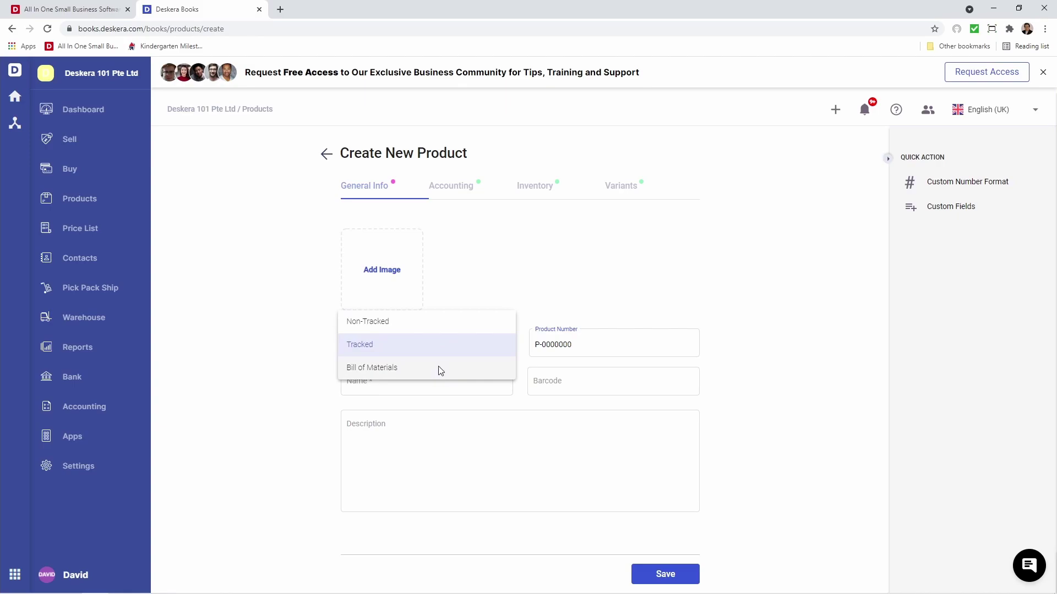
click(434, 368)
click(412, 382)
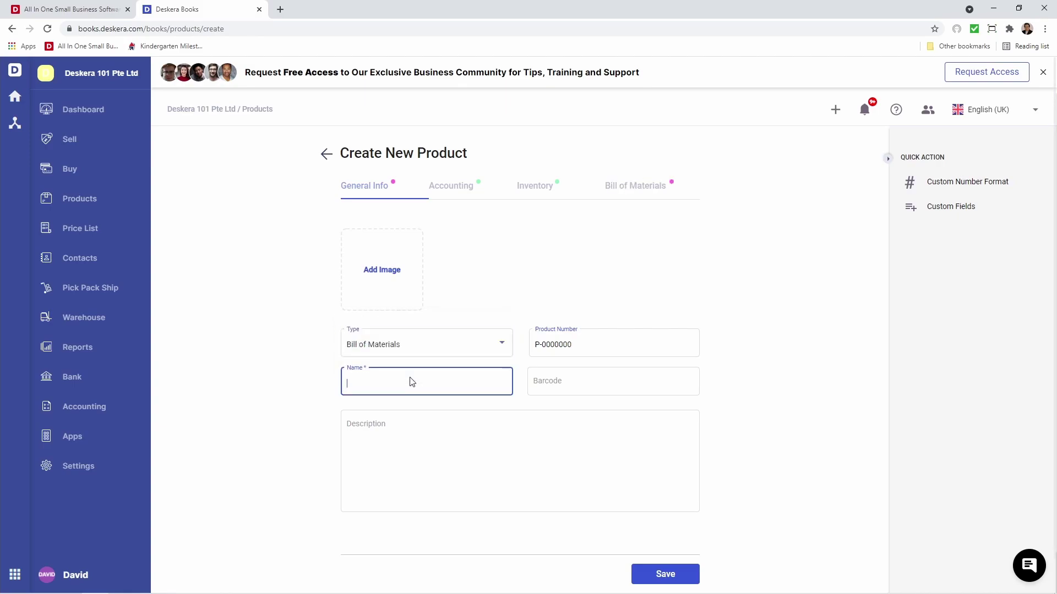
text(Mouse Set)
Look up "s" as the Mouse Set's unit of measurement in its inventory details and choose the matching unit.
click(527, 187)
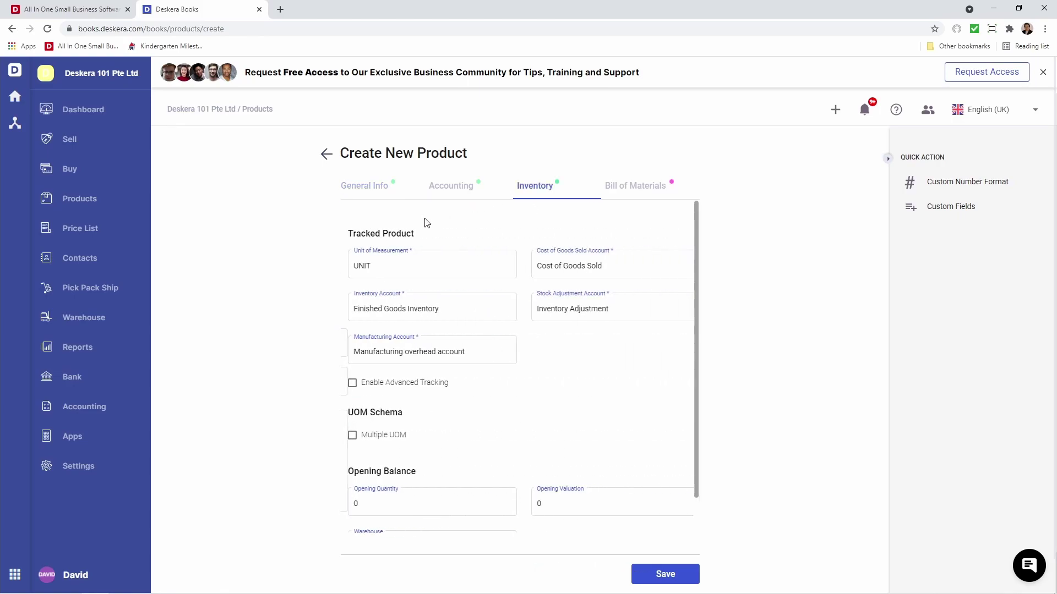
click(405, 266)
key(ctrl+a)
text(s)
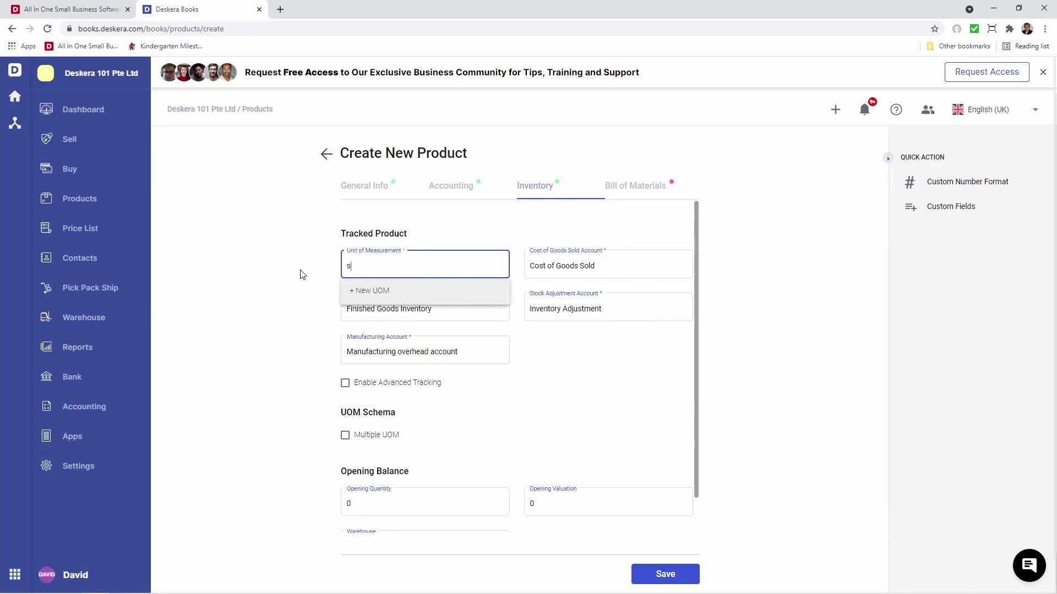
click(396, 313)
Add Mouse as the component product with quantity 4 and save the Mouse Set product.
click(626, 193)
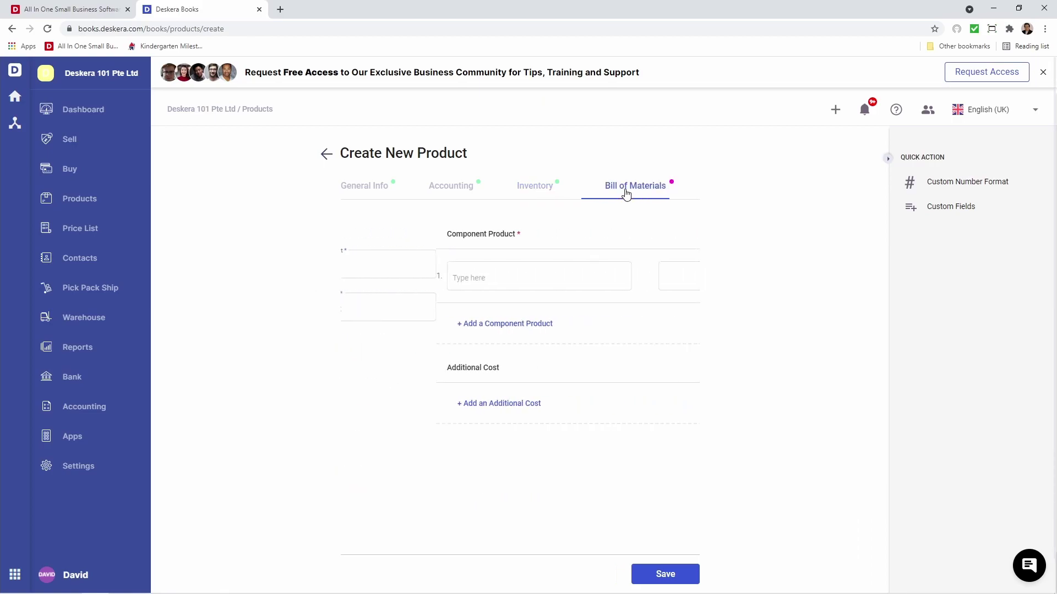
click(402, 279)
text(Mous)
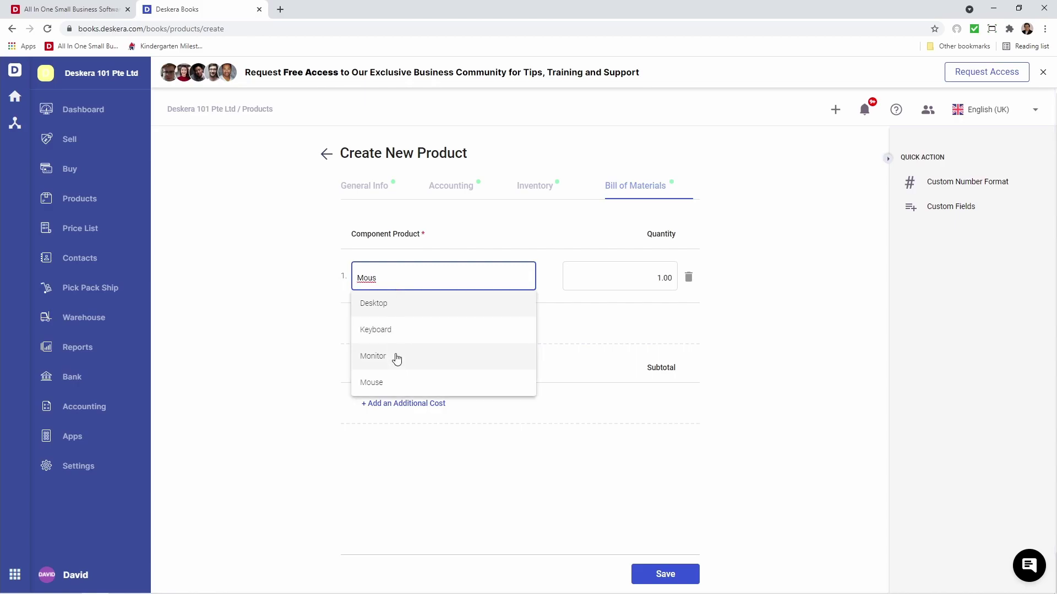
click(414, 379)
click(662, 279)
key(BackSpace)
key(BackSpace)
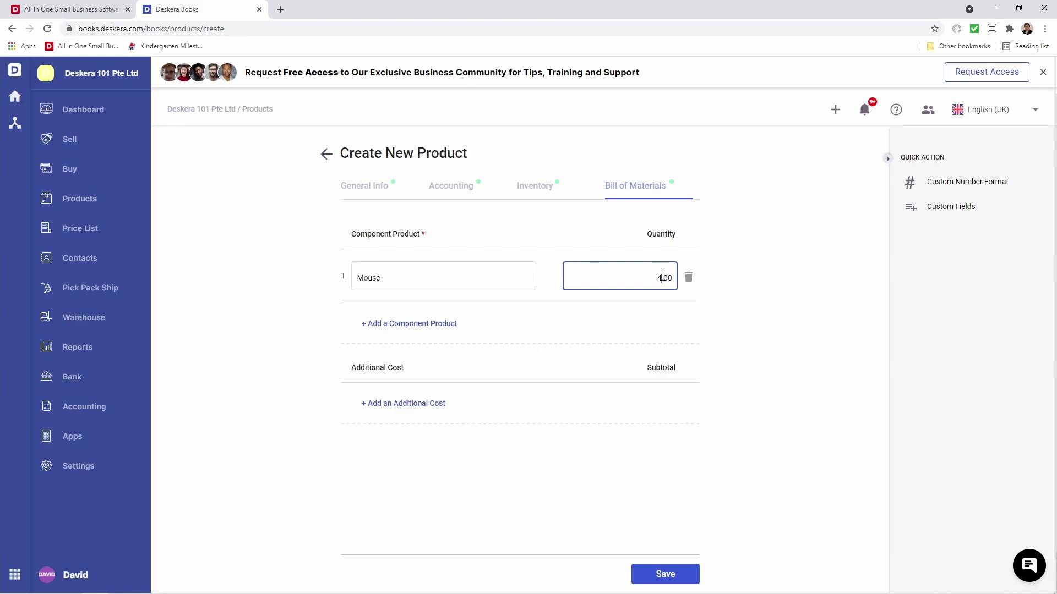
click(749, 324)
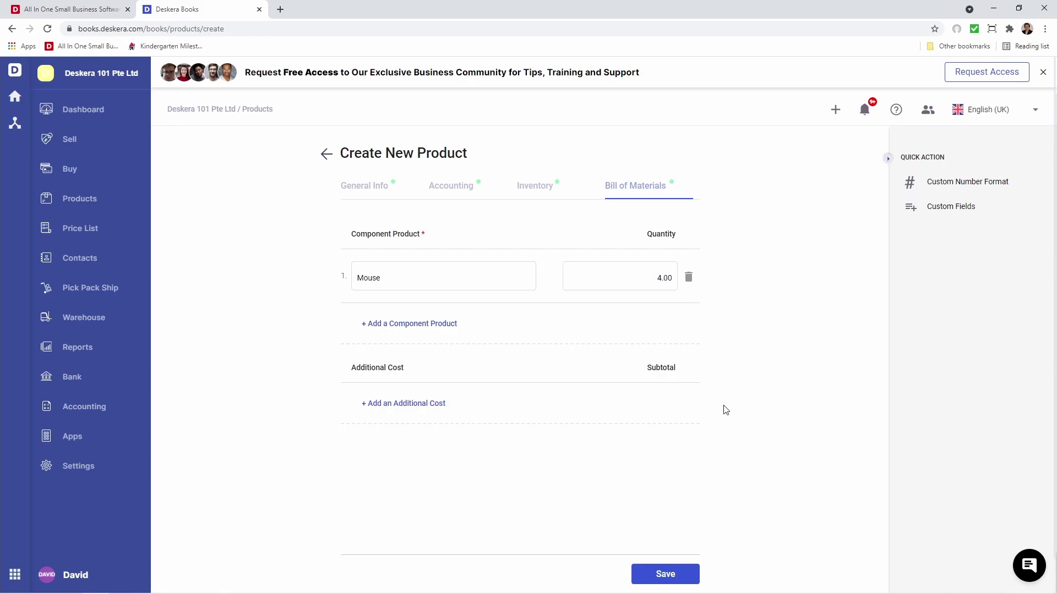
click(670, 578)
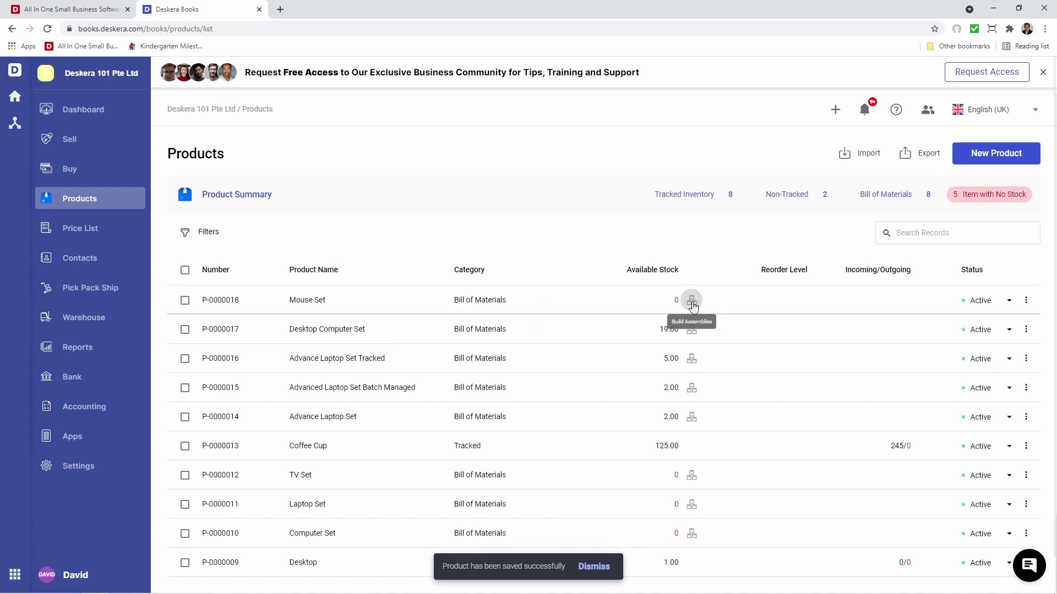
Plan a build assembly of 1 Mouse Set and create a backorder for its missing component stock.
click(691, 302)
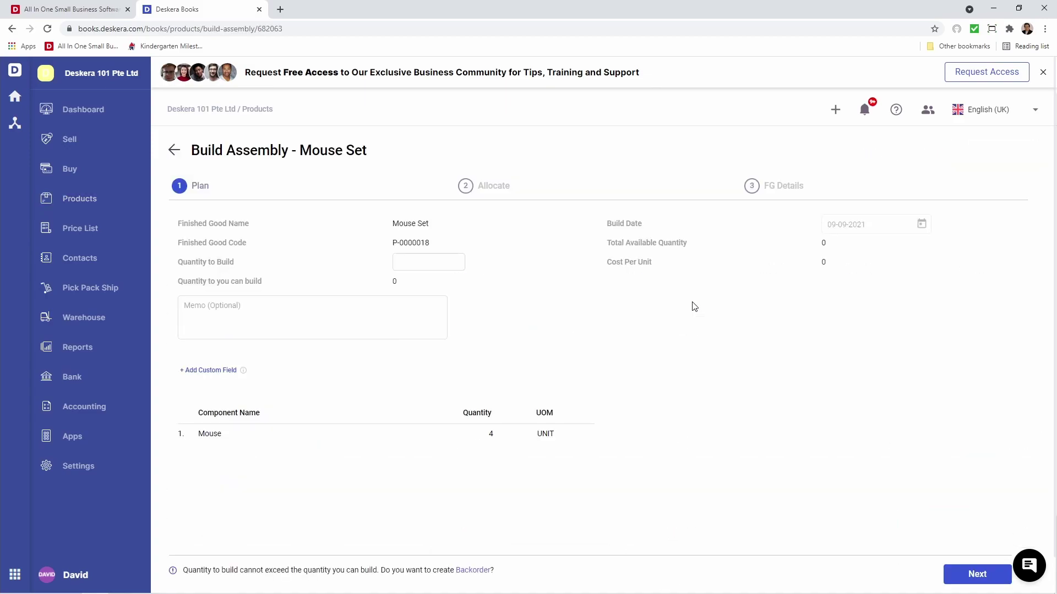
click(441, 259)
click(533, 316)
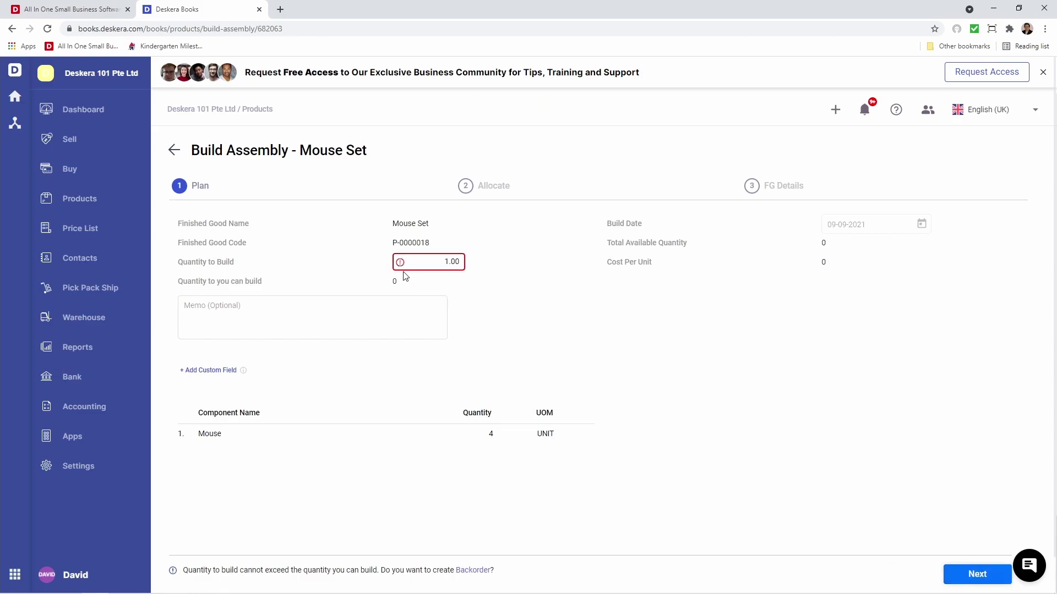
mouse_move(402, 271)
click(476, 572)
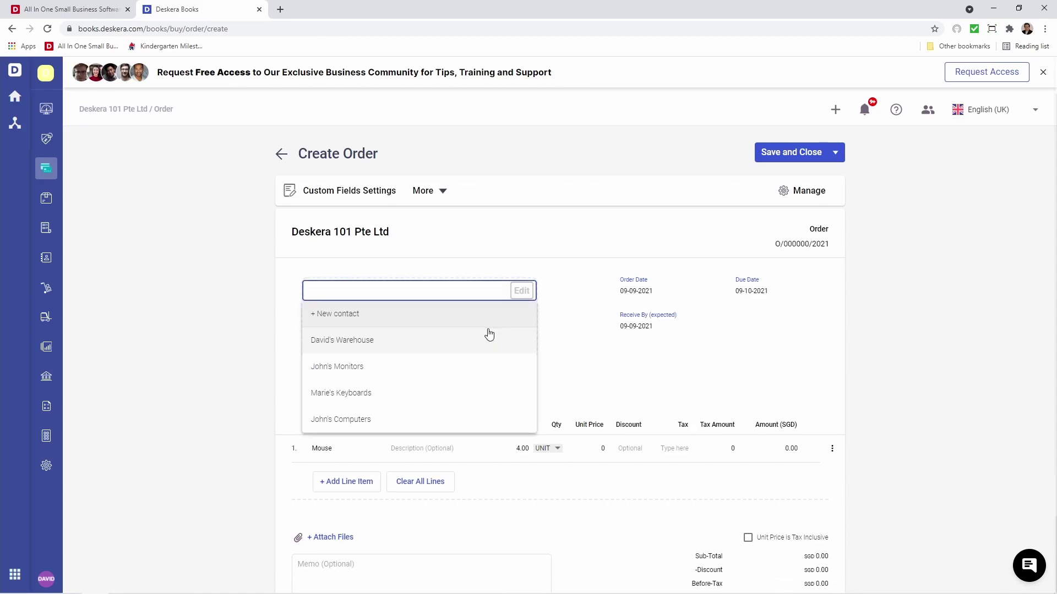
Select David's Warehouse as the purchase order's contact and Jurong as its outlet.
click(452, 353)
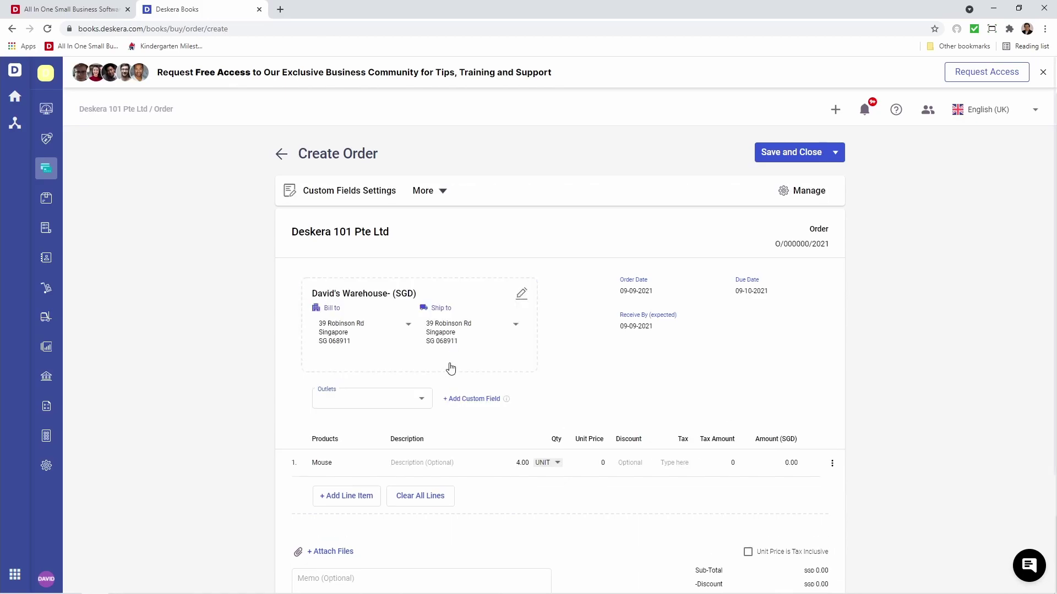
click(429, 407)
click(412, 428)
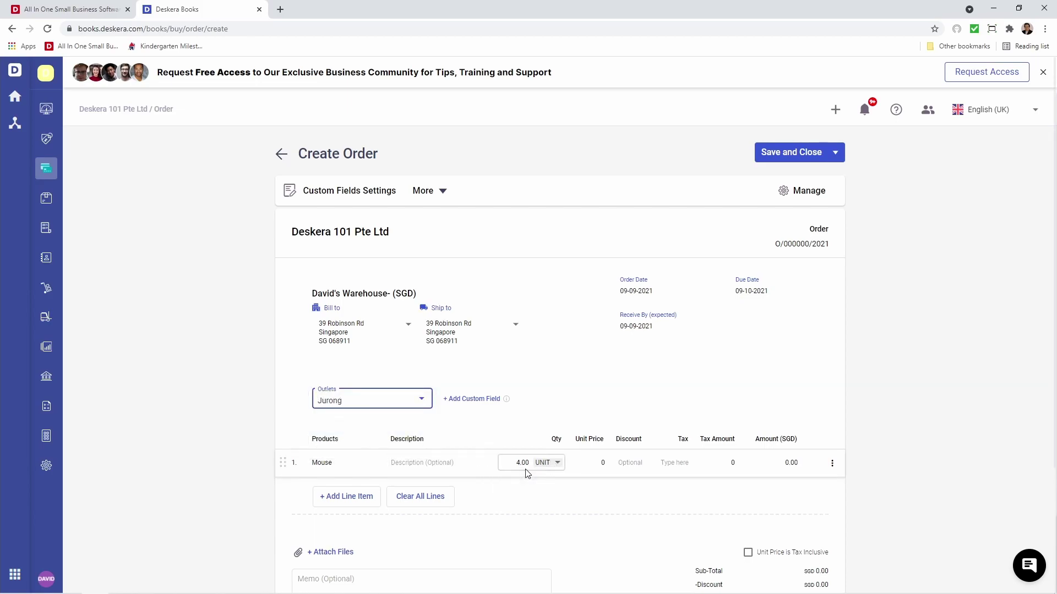
Set the Mouse line's unit price to 3.50 from the price history and save the purchase order.
click(602, 463)
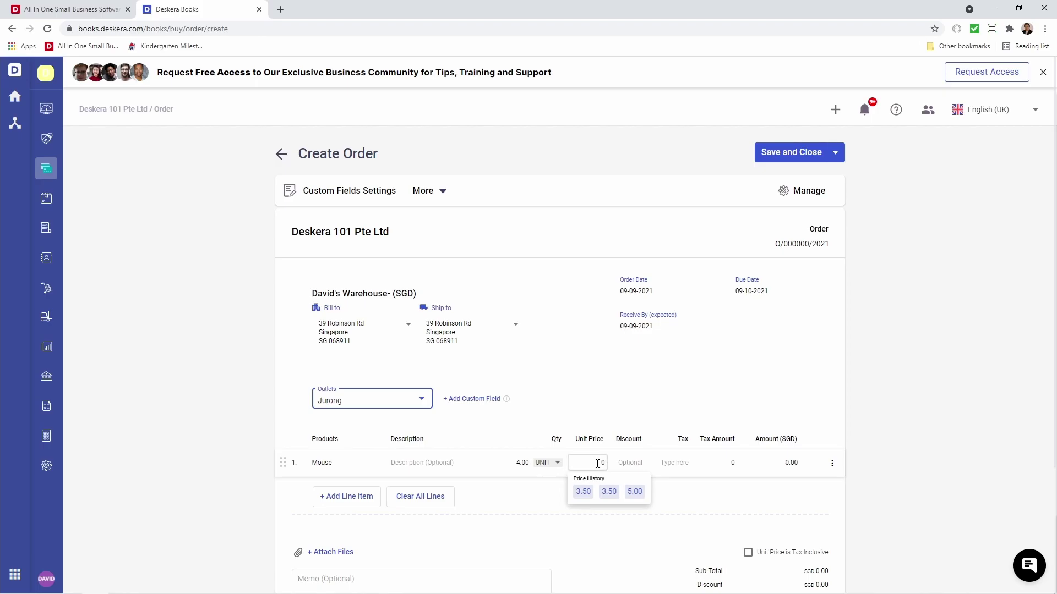
click(608, 492)
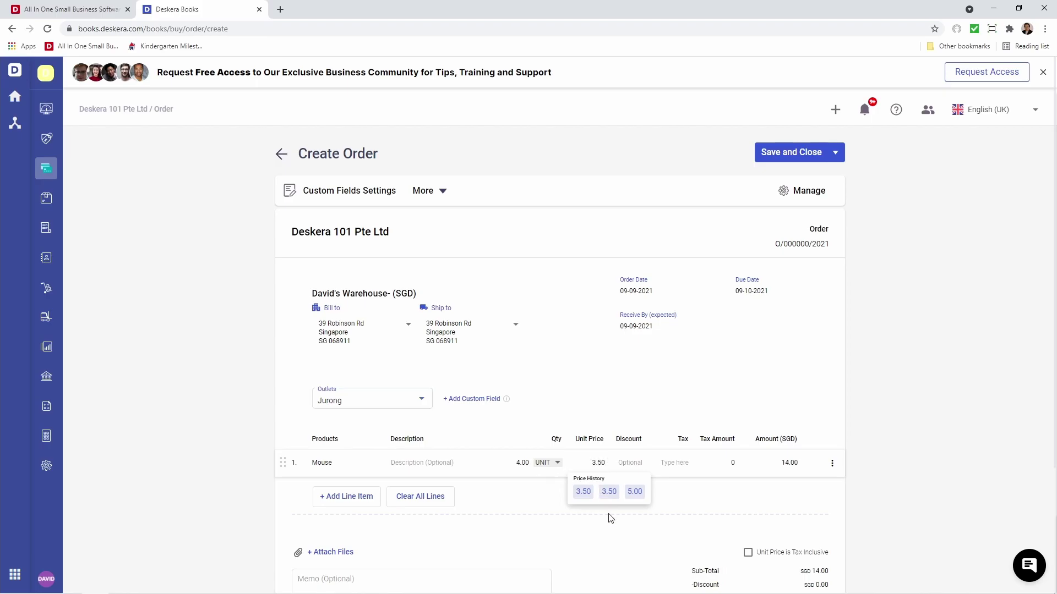
scroll(617, 553, down, 3)
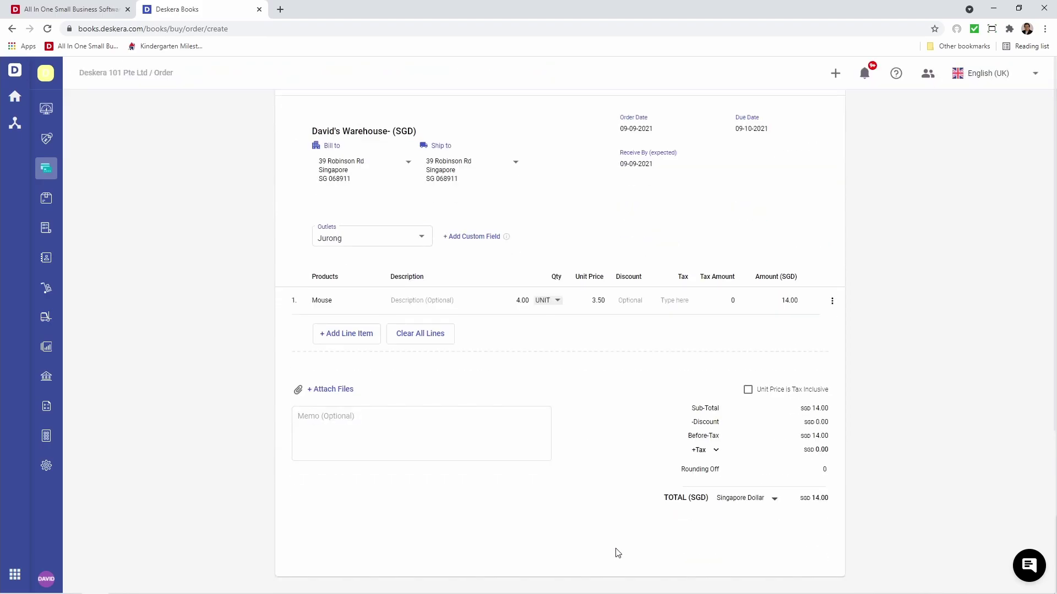
scroll(618, 553, up, 3)
click(797, 149)
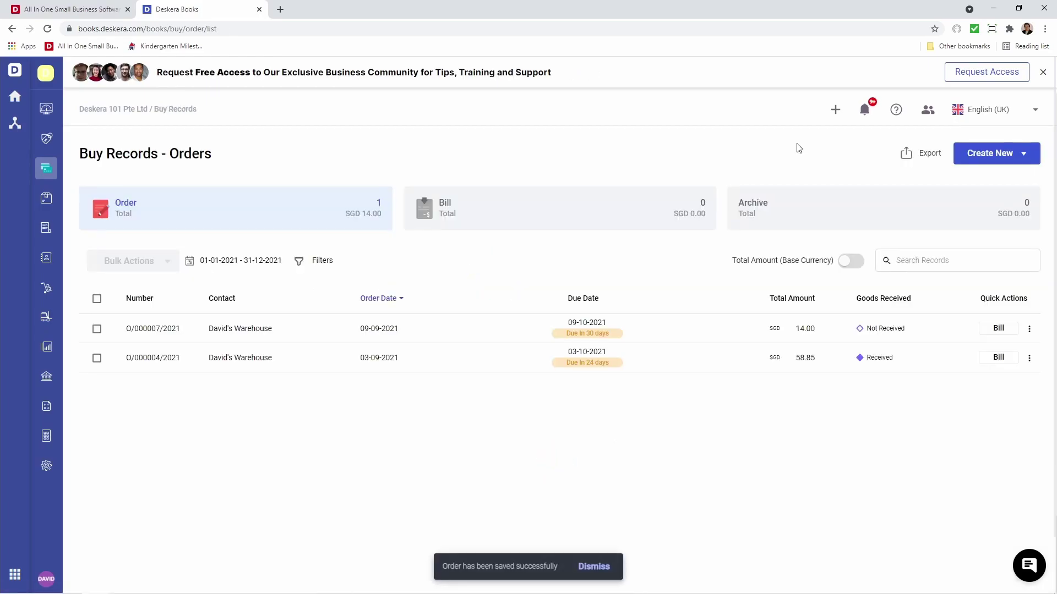
Receive the 4 Mouse units of the new purchase order into Jurong Warehouse.
click(1029, 329)
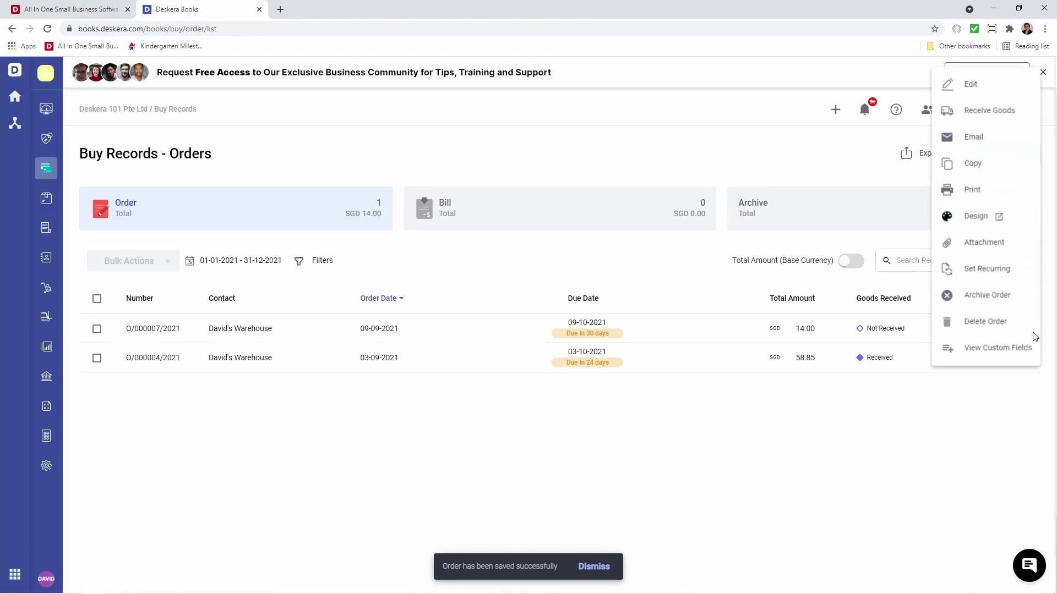
click(1010, 111)
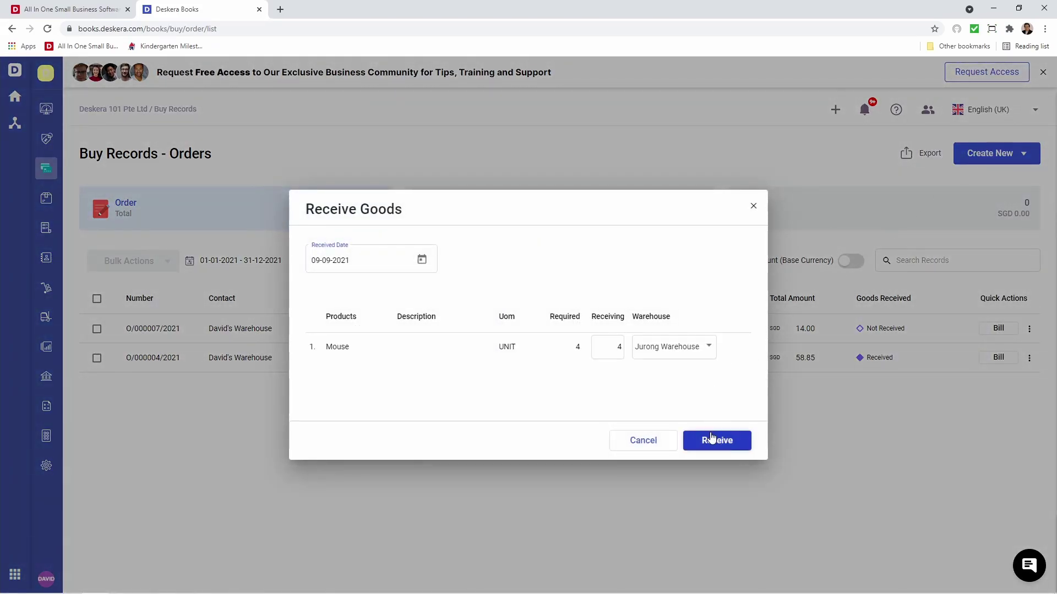
click(711, 438)
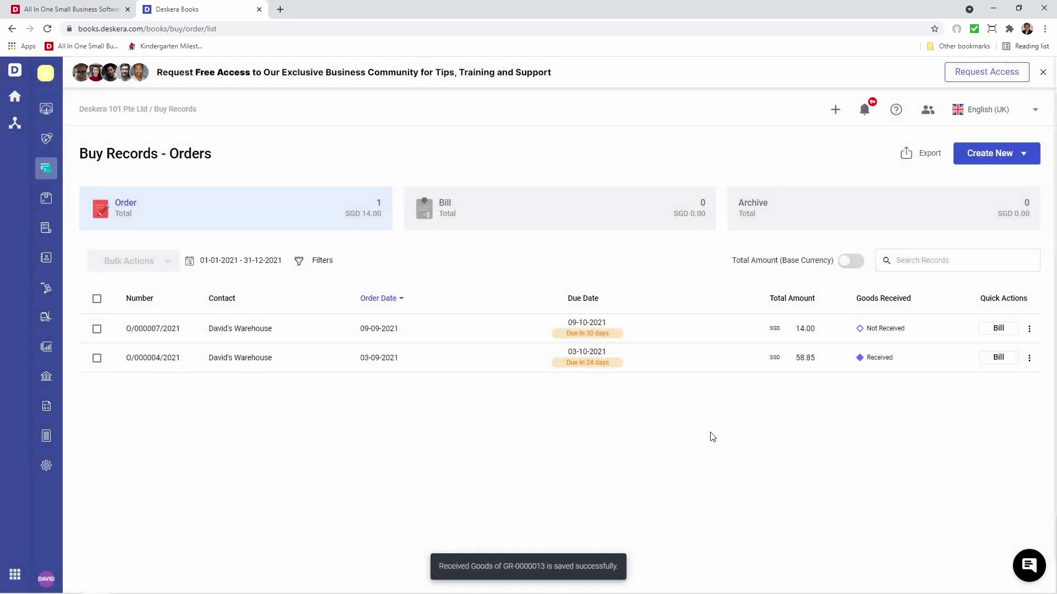
Return to the products list, plan a build assembly of 1 Mouse Set and proceed to component allocation.
click(49, 204)
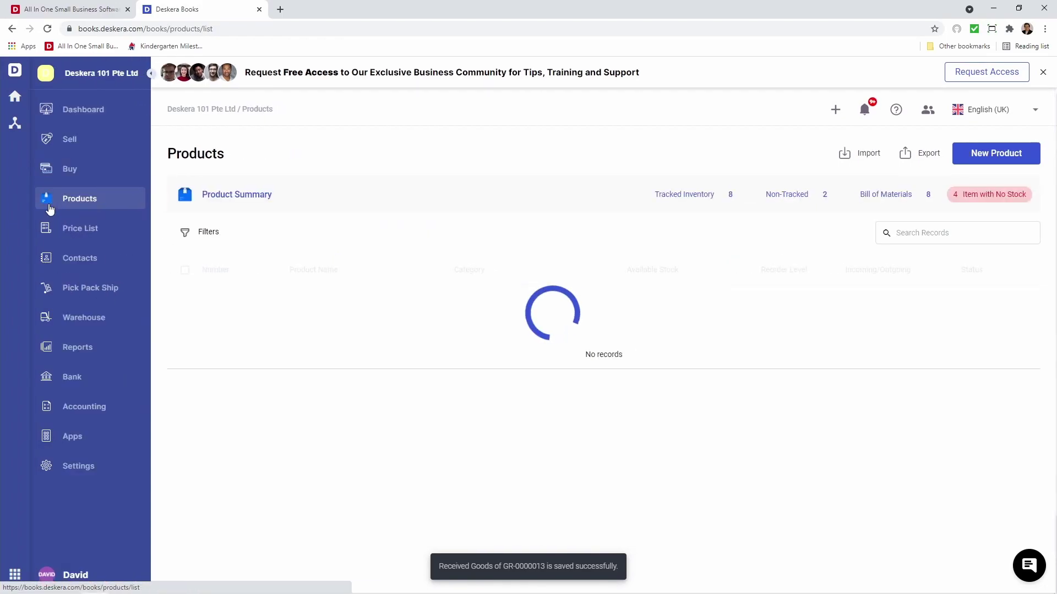
click(691, 303)
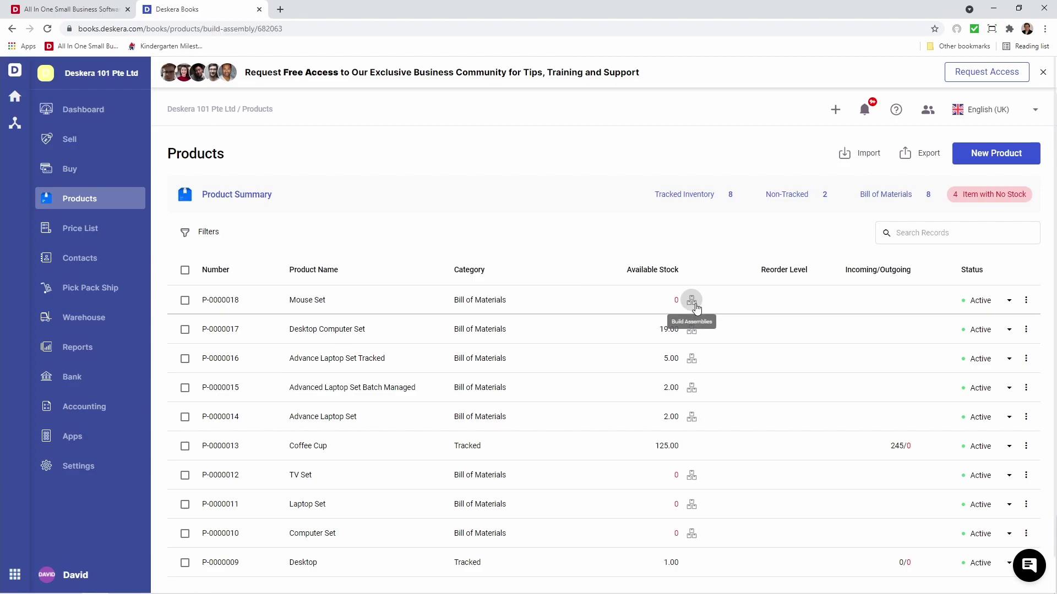
click(436, 261)
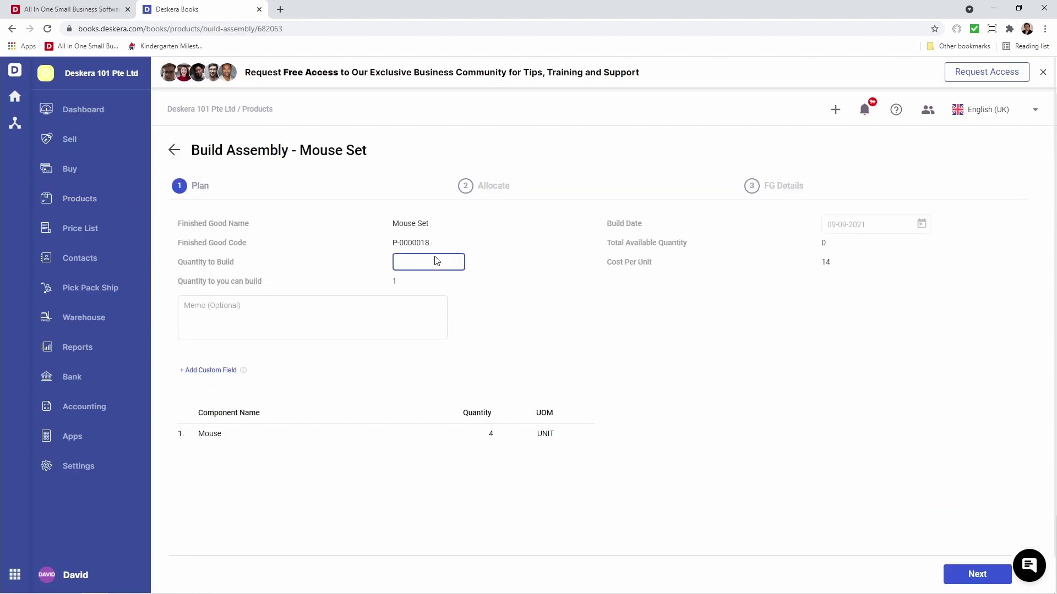
text(1)
click(969, 573)
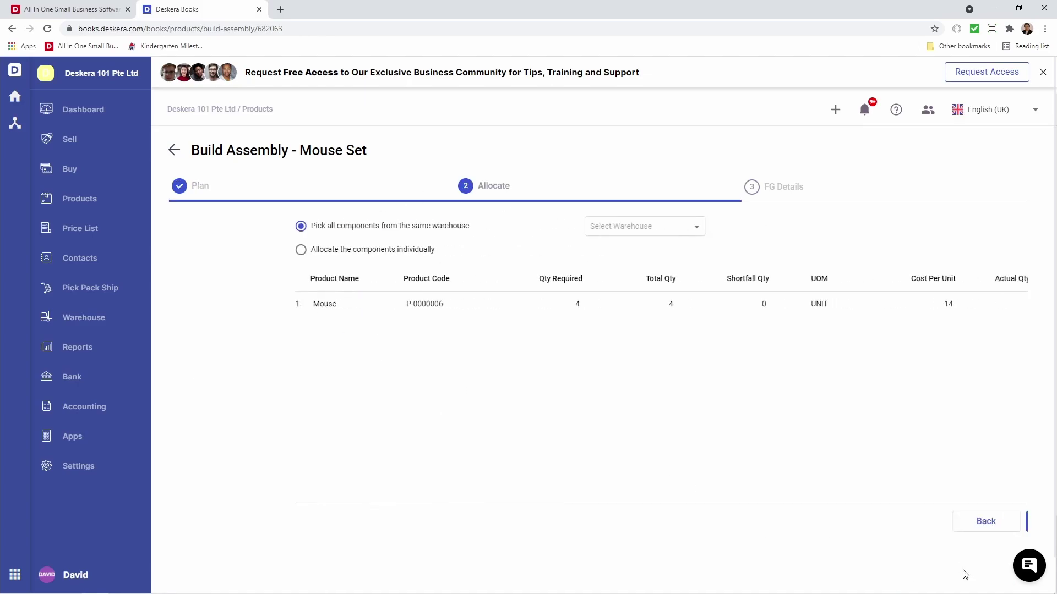
Pick all Mouse Set components from Jurong Warehouse and proceed to the finished good details.
click(539, 234)
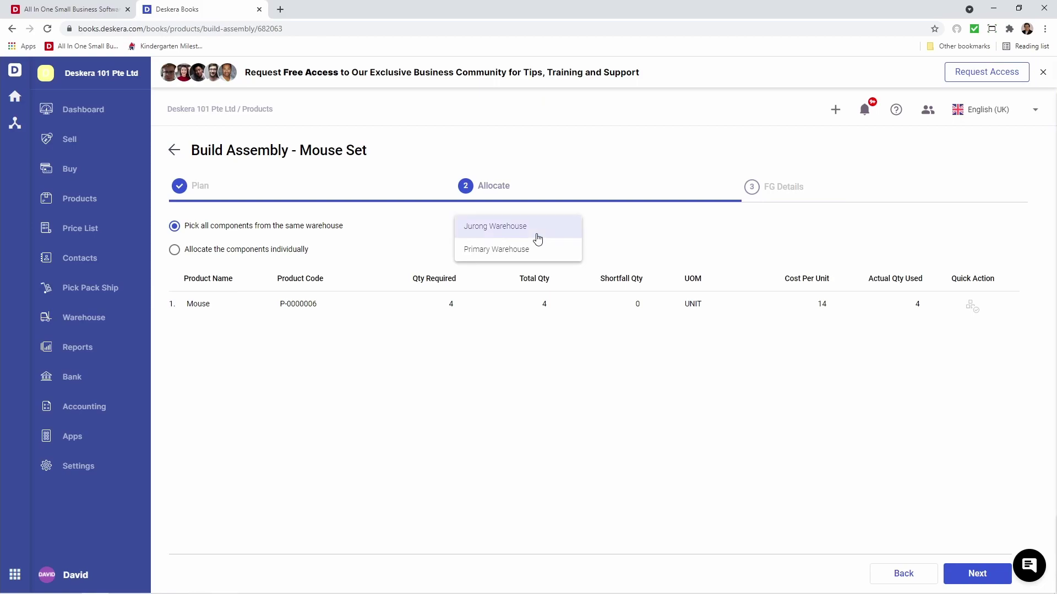
click(539, 230)
click(974, 575)
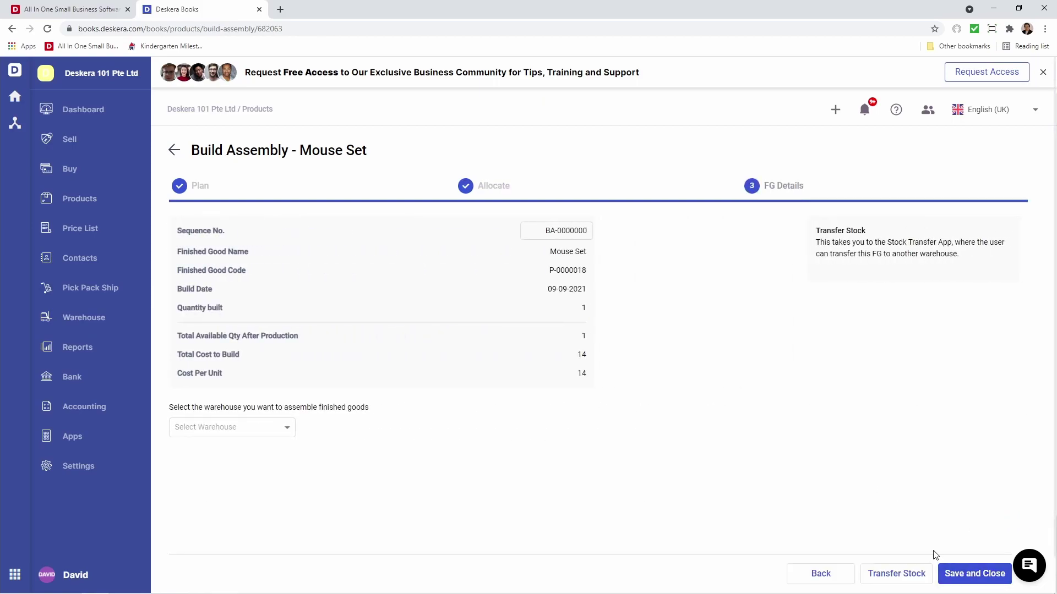
Choose Jurong Warehouse for assembling the finished Mouse Set and save the build assembly.
click(269, 428)
click(269, 430)
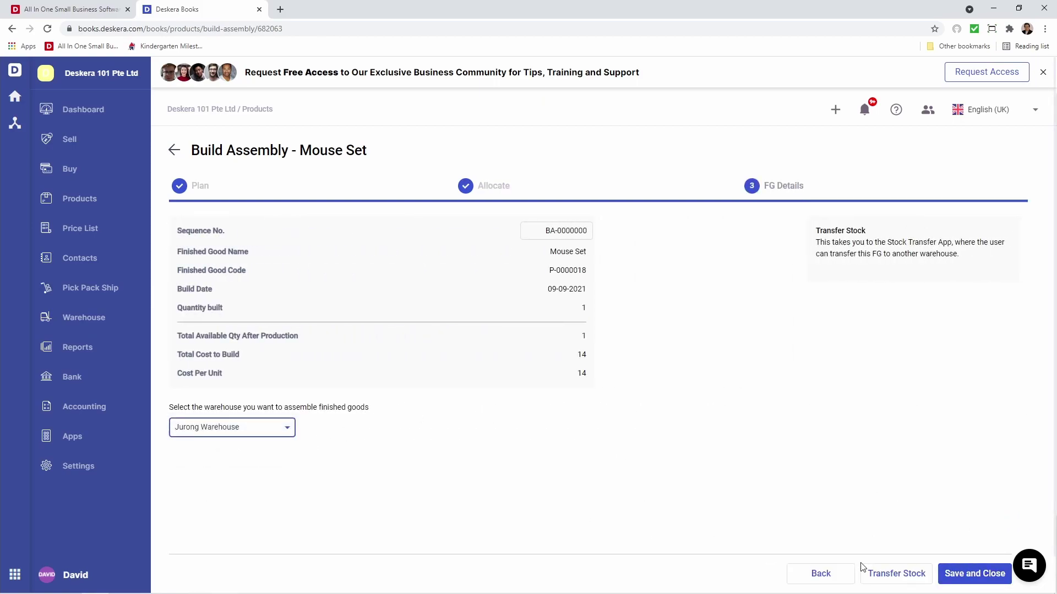
click(974, 574)
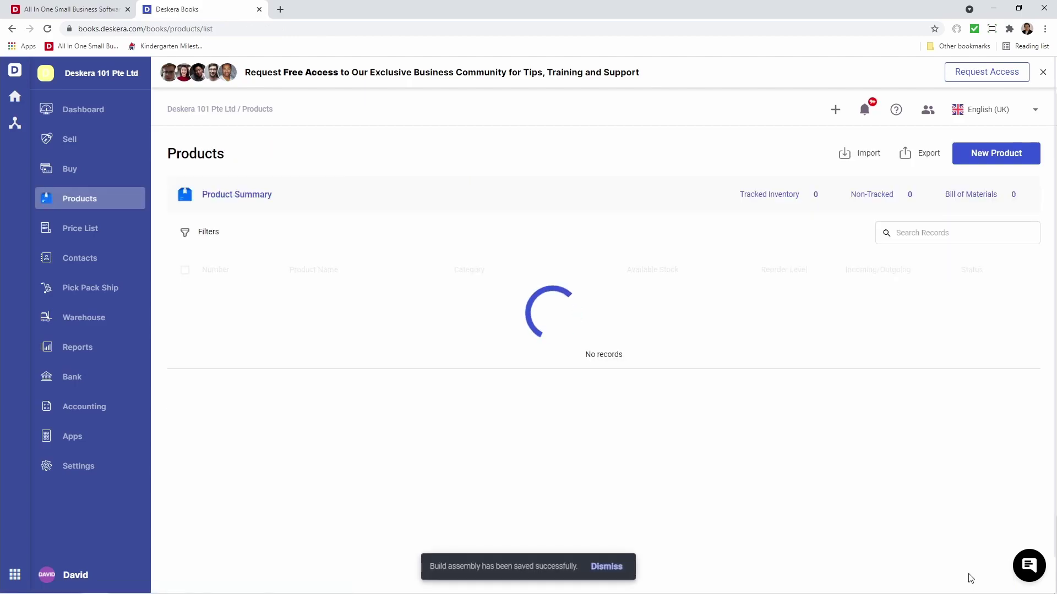